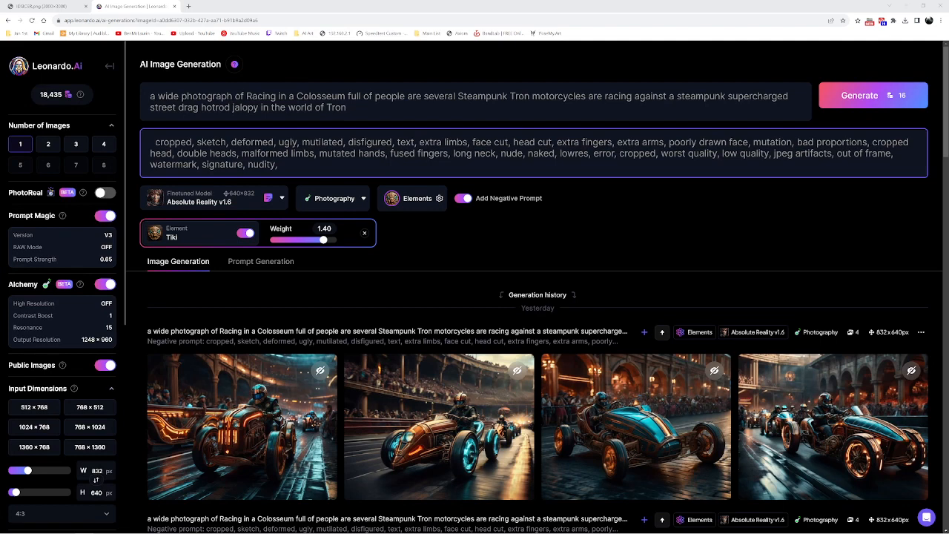
Remove the Tiki element and switch the finetuned model to DreamShaper v7.
left_click(365, 234)
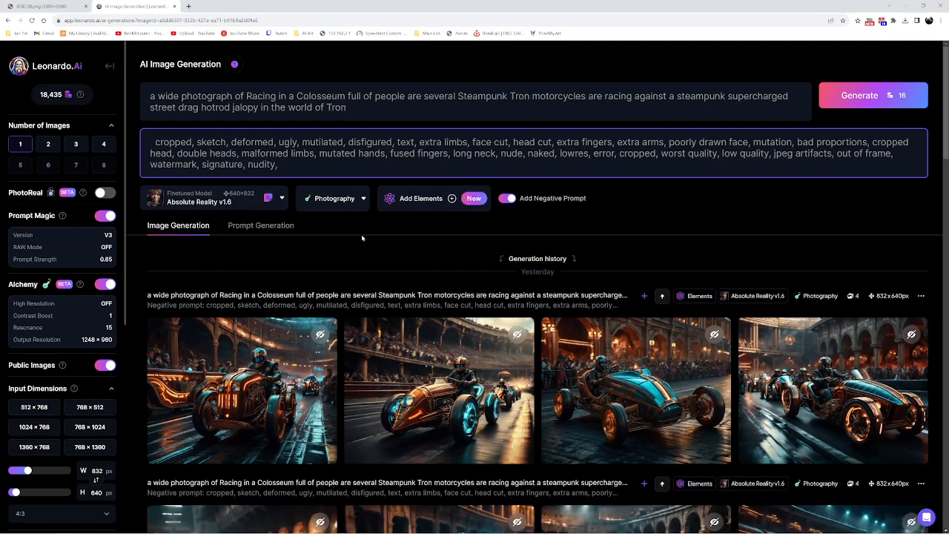
left_click(224, 201)
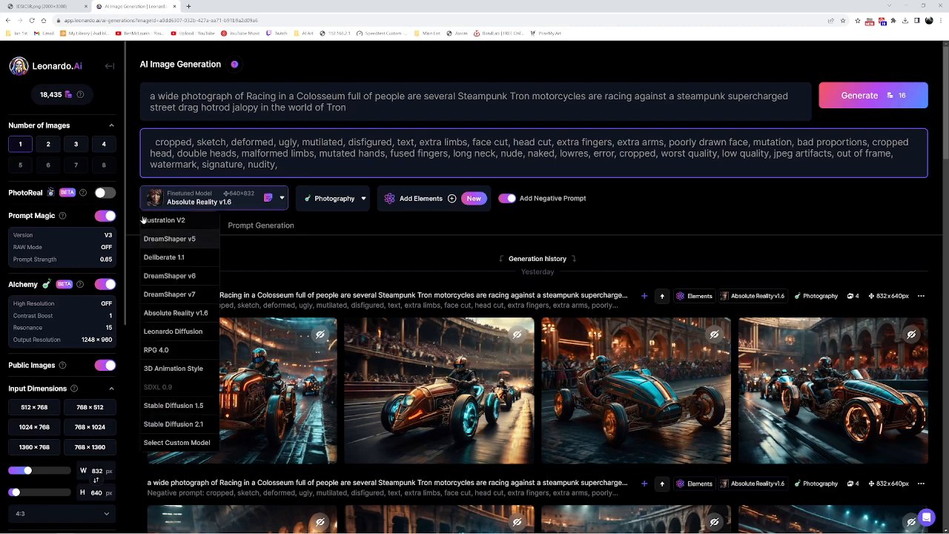
left_click(181, 294)
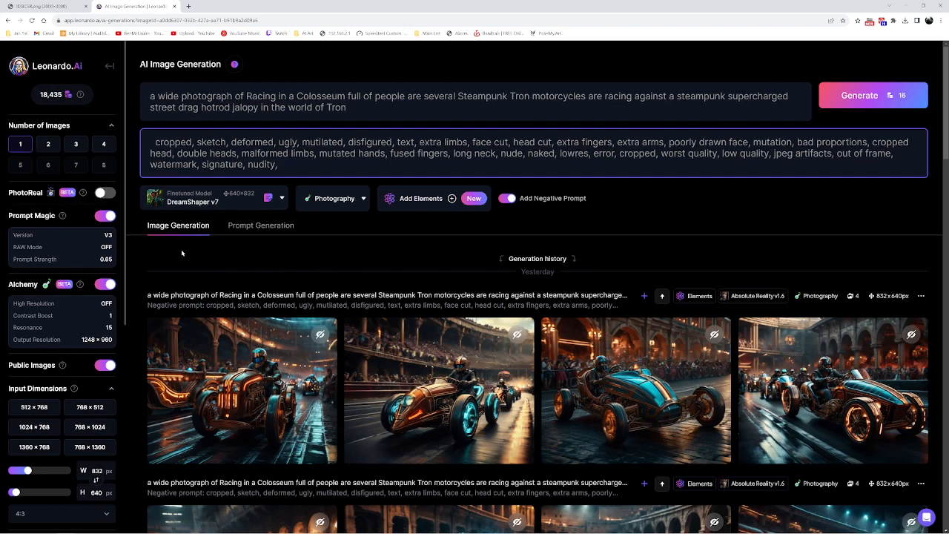
Set the input dimensions to 992 × 992 px with a 1:1 aspect ratio.
scroll(78, 191, "down", 3)
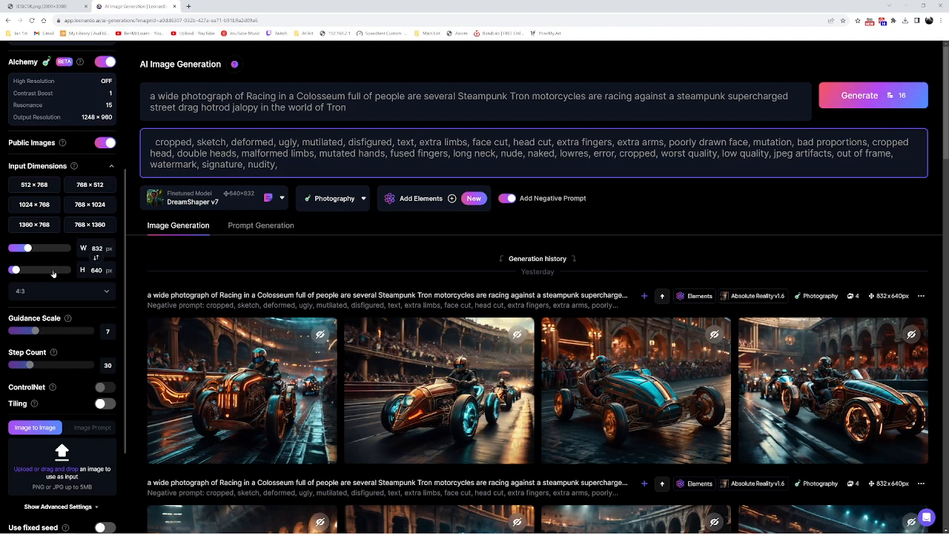
left_click_drag(15, 270, 42, 273)
left_click(43, 295)
left_click(36, 313)
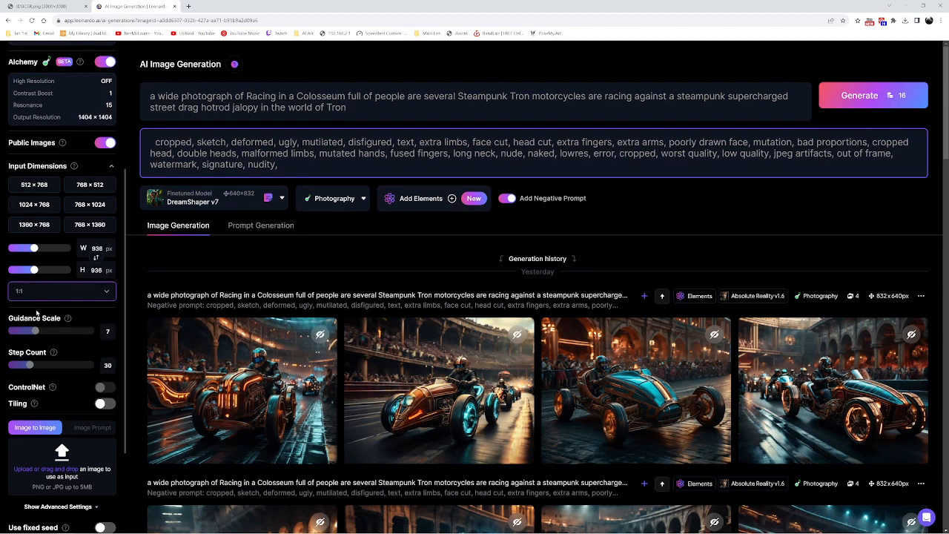
left_click_drag(34, 248, 42, 250)
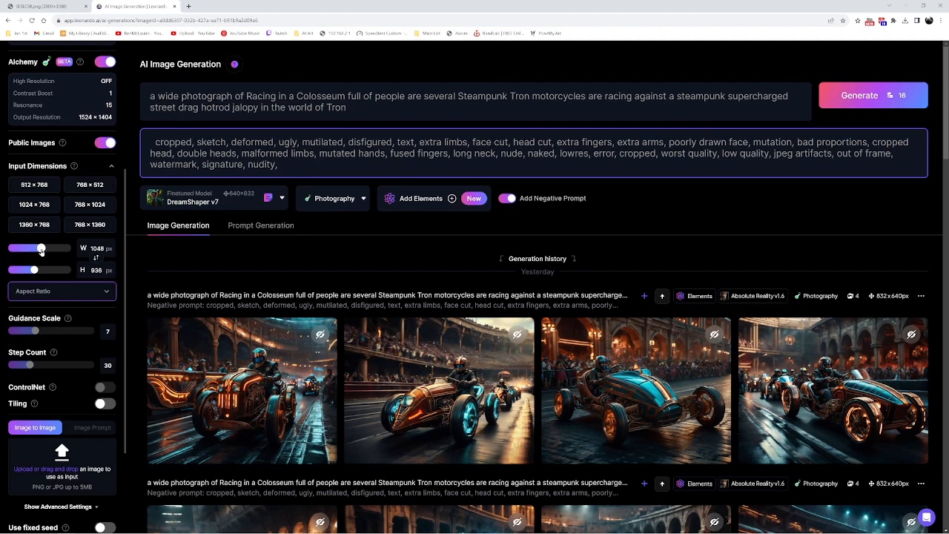
left_click(36, 293)
left_click(97, 300)
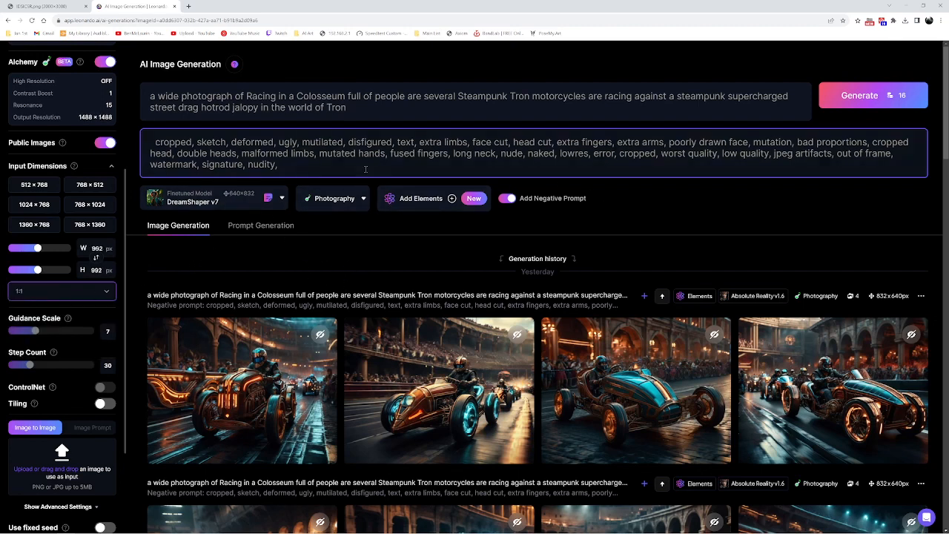
Clear the text from both the negative prompt and the main prompt.
triple_click(264, 158)
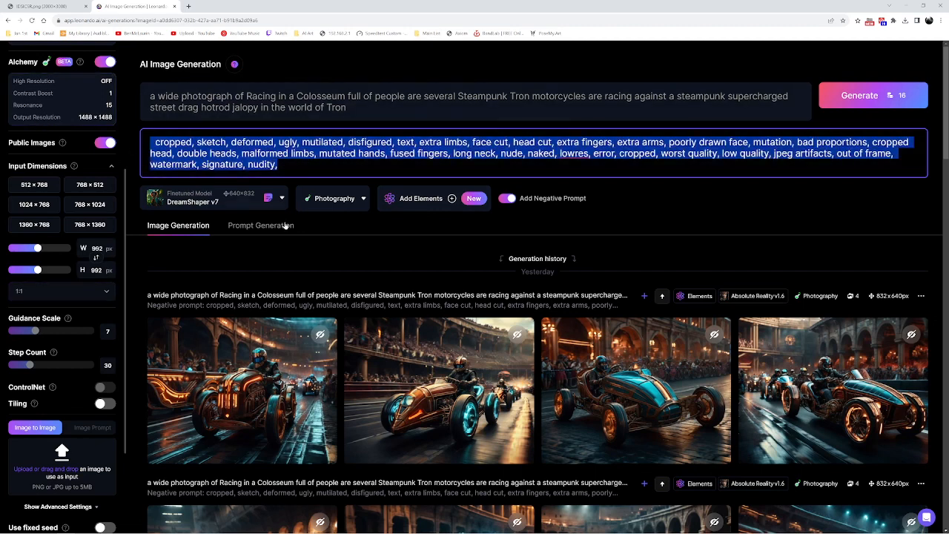
key("BackSpace")
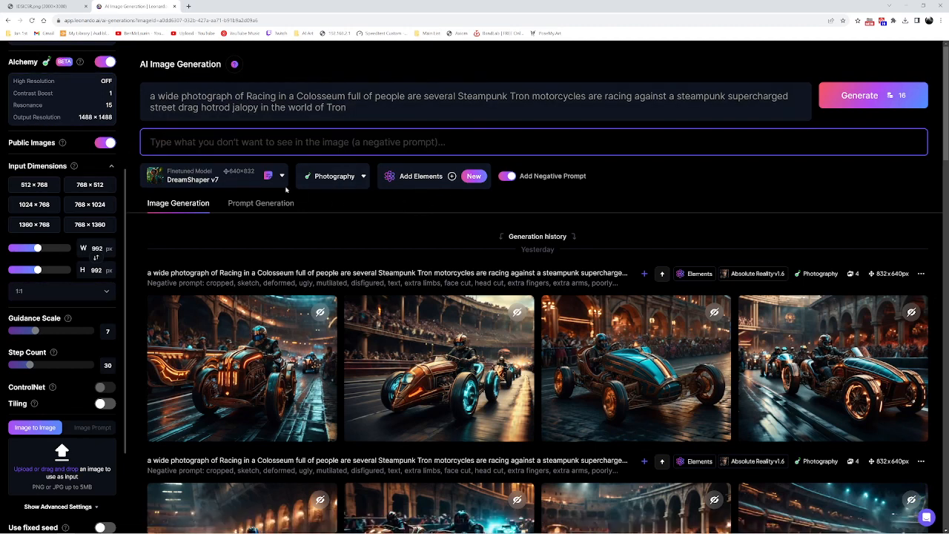
left_click_drag(400, 104, 149, 96)
key("BackSpace")
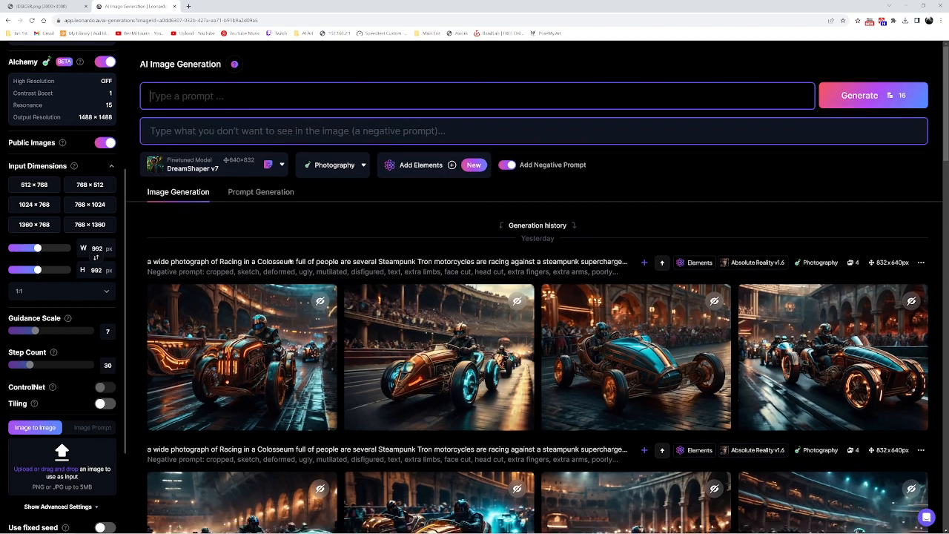
scroll(99, 196, "up", 5)
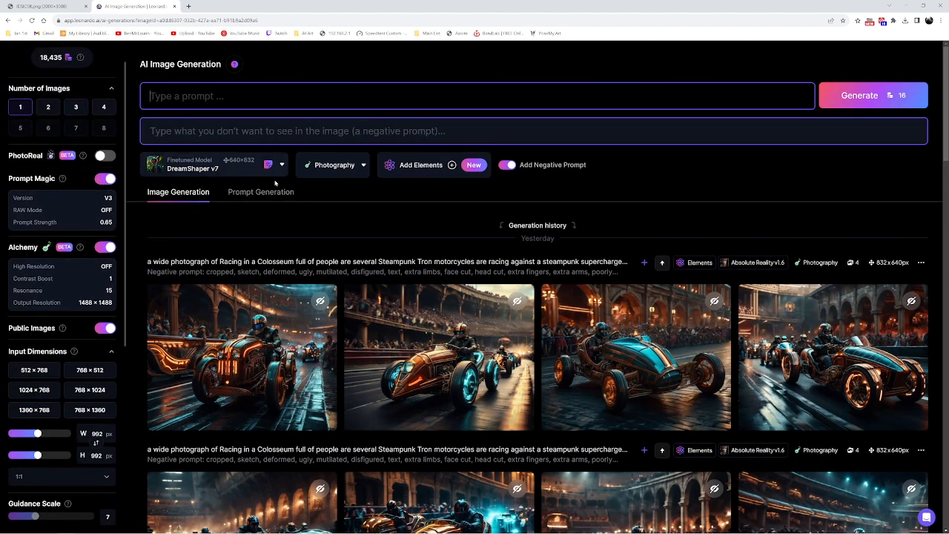
scroll(94, 288, "down", 4)
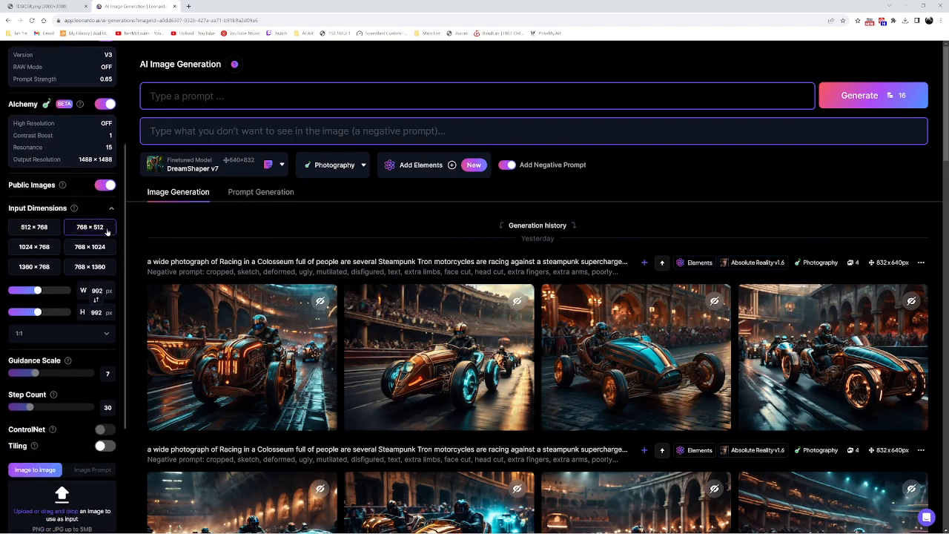
scroll(94, 289, "down", 1)
scroll(99, 283, "up", 3)
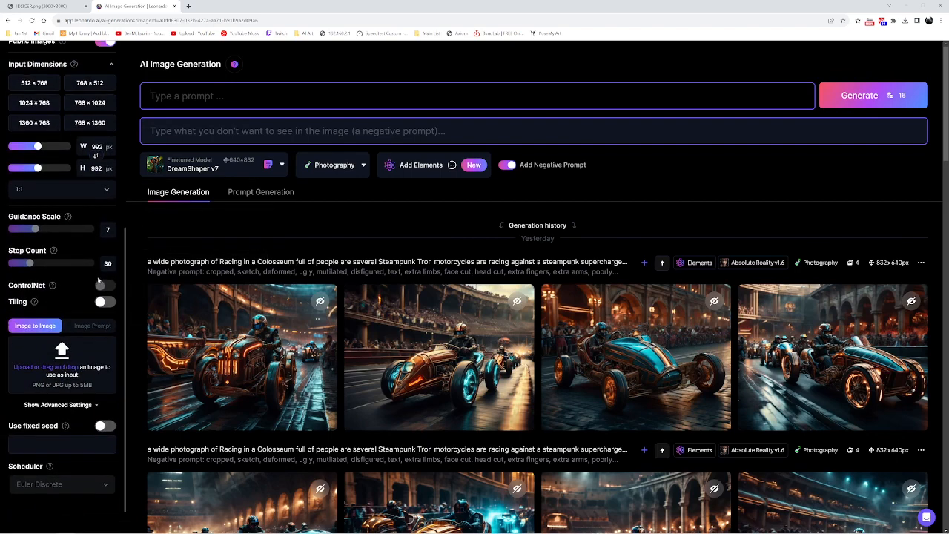
scroll(100, 284, "up", 3)
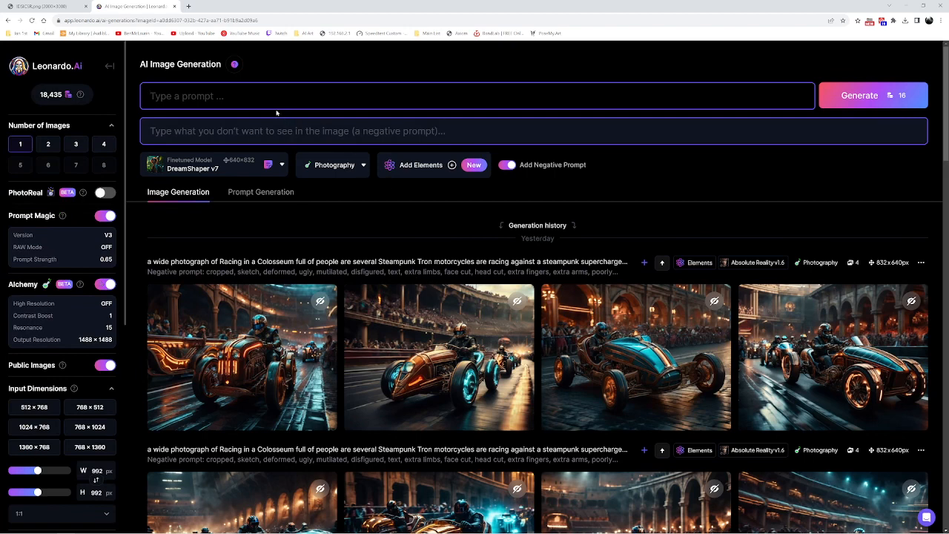
Generate an image from the prompt "multi color dust flying in the sky".
left_click(158, 92)
type("multi color")
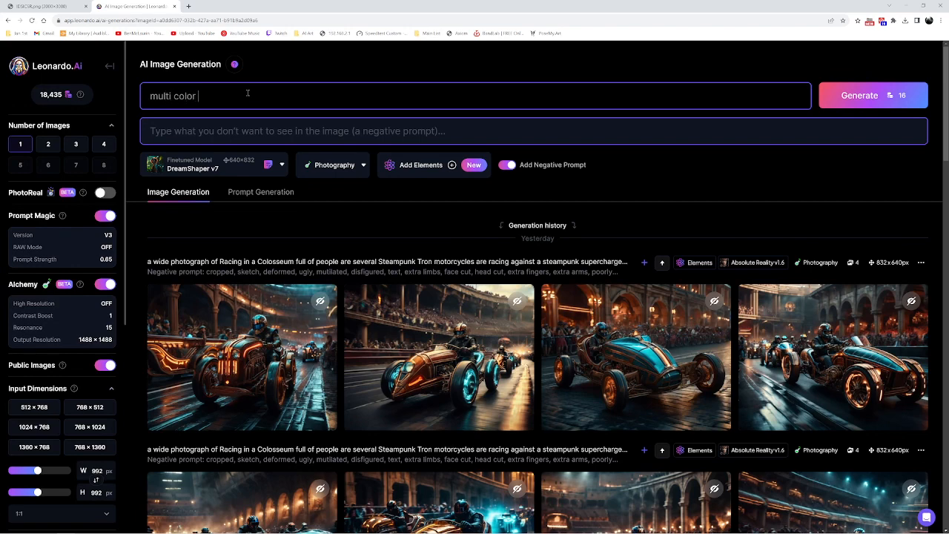
type(" di")
type("ust fl")
type("ying in the ")
type("sk")
type("y")
left_click(894, 95)
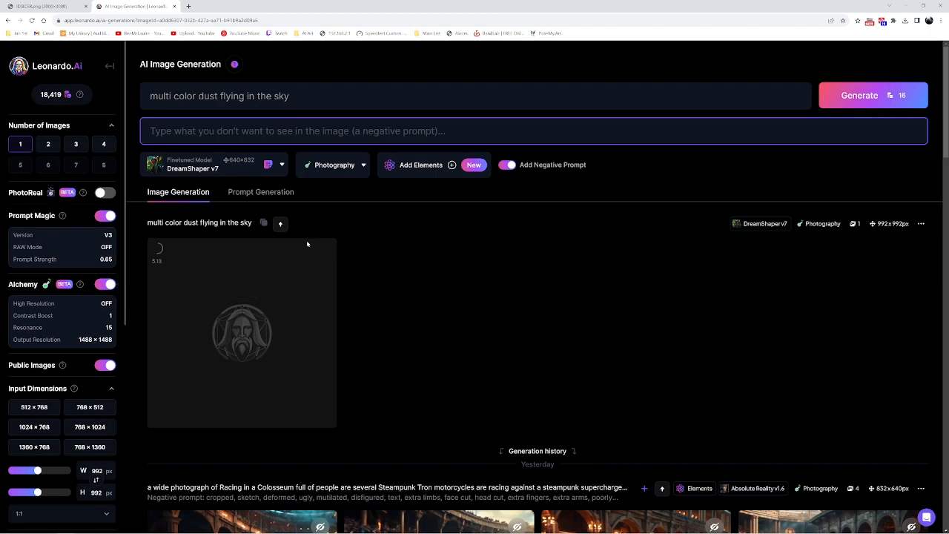
Change the style preset to Sketch Color and download the generated multi-color dust image.
left_click(354, 167)
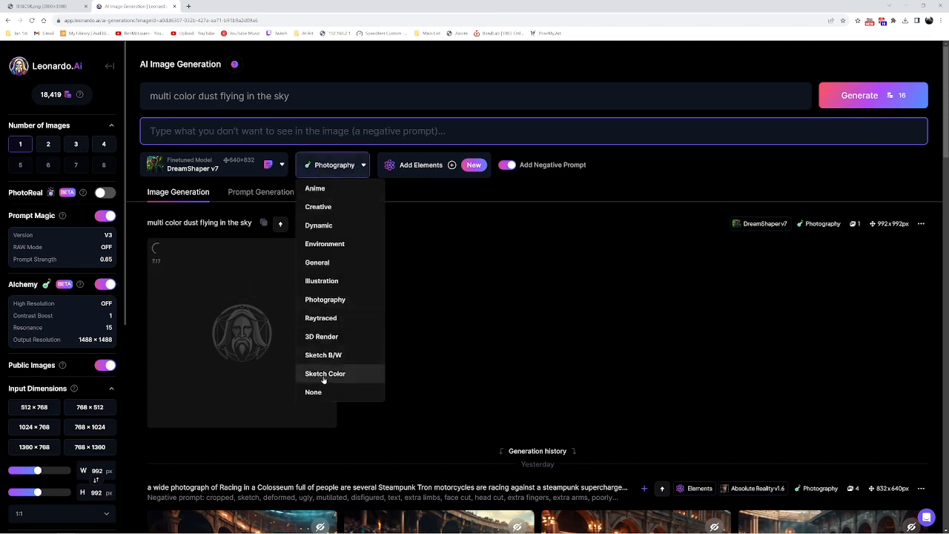
left_click(356, 367)
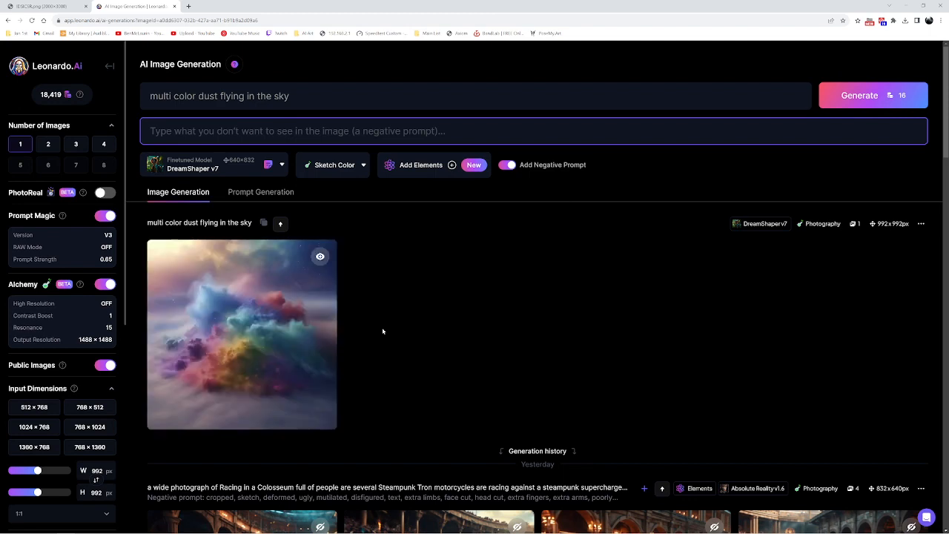
mouse_move(261, 325)
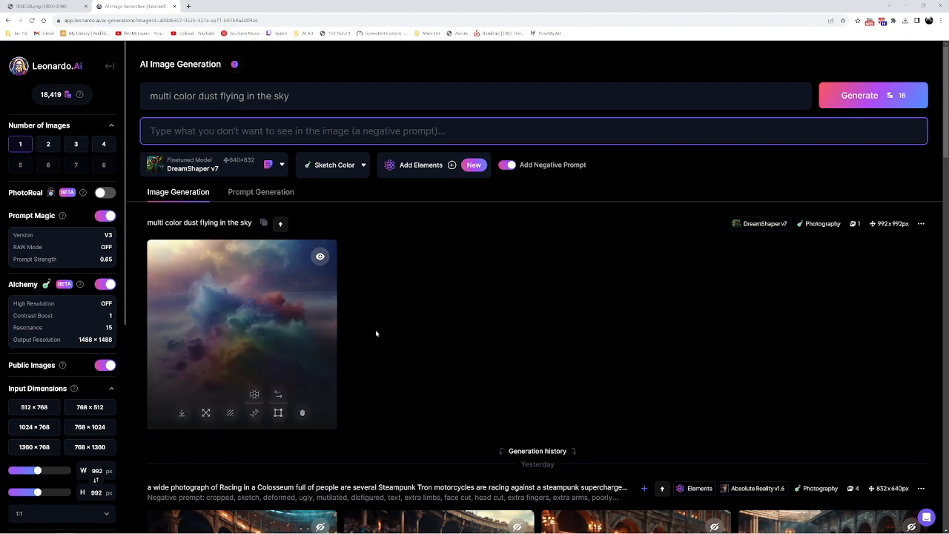
left_click(182, 412)
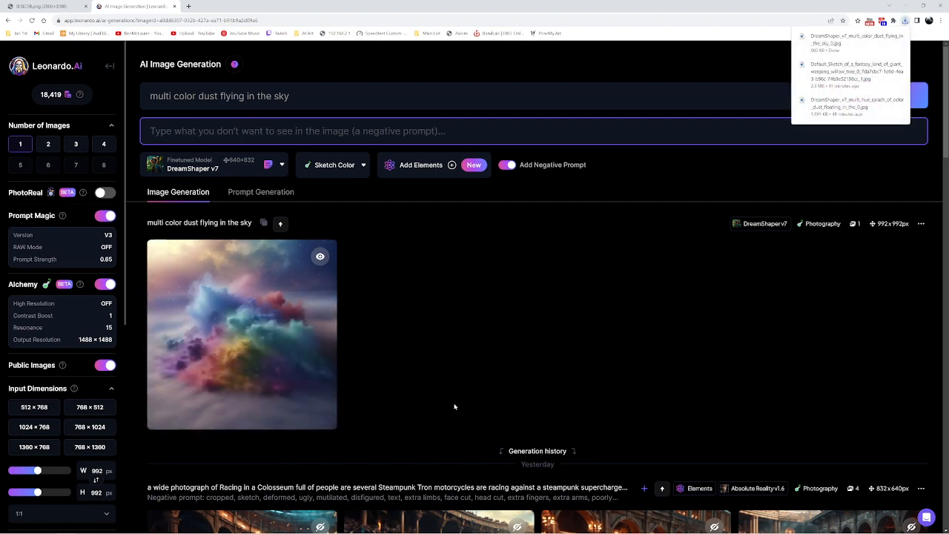
Replace the prompt with "old torn and worn parchment paper" and generate an image from it.
triple_click(341, 94)
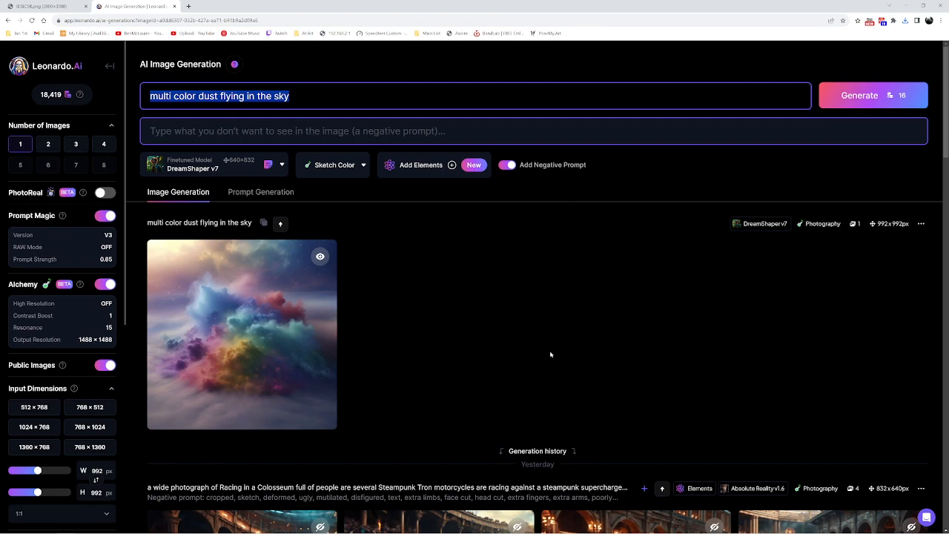
type("par")
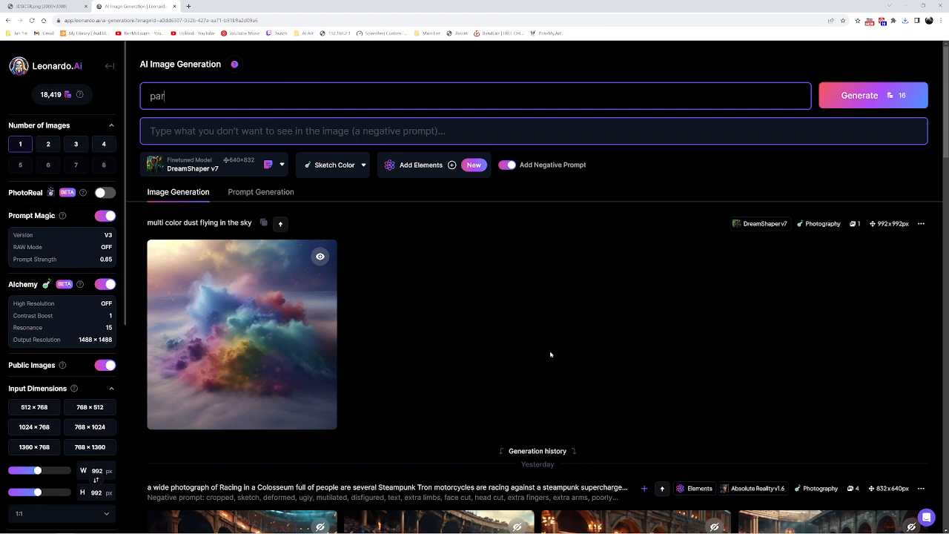
key("BackSpace")
key("BackSpace")
type("old torn and worn parch")
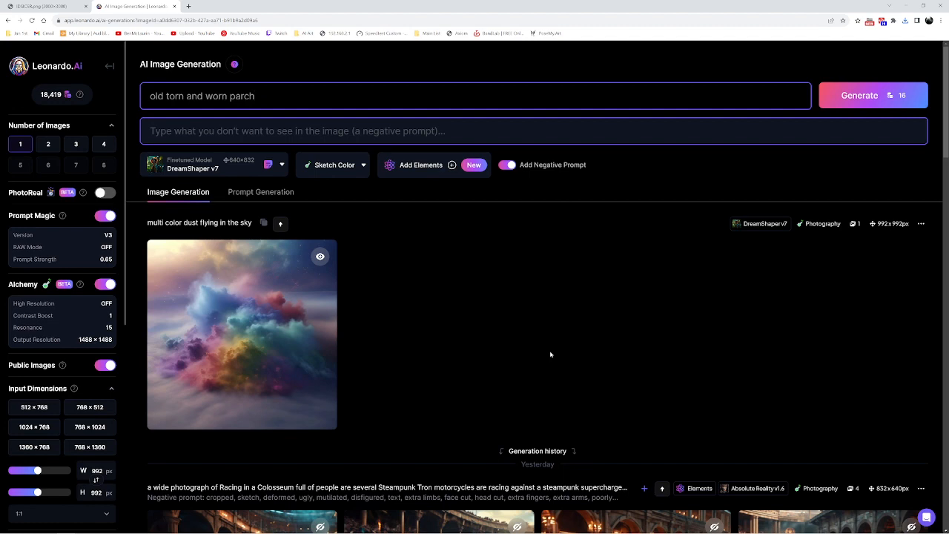
type("ment paper")
left_click(875, 102)
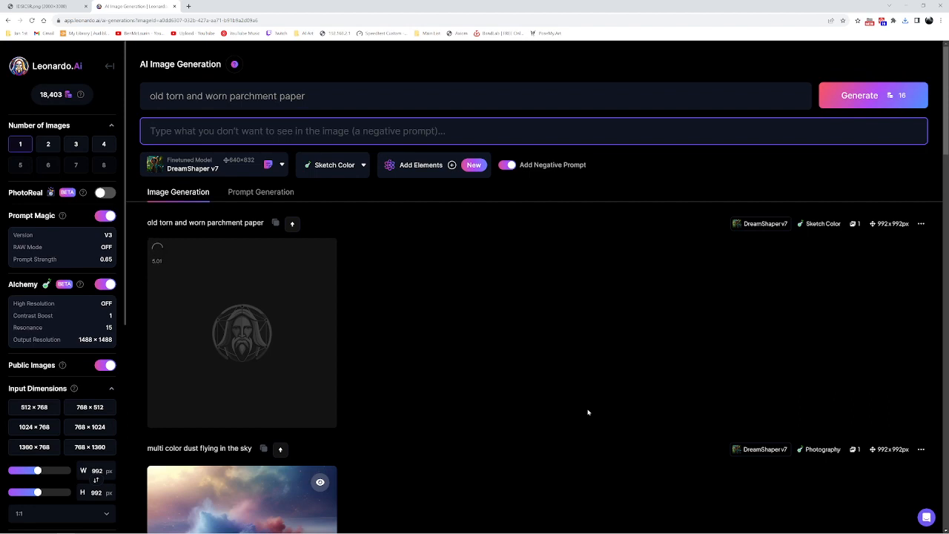
Examine the multi-color dust image and the parchment image in enlarged view, closing each preview when done.
scroll(571, 392, "down", 3)
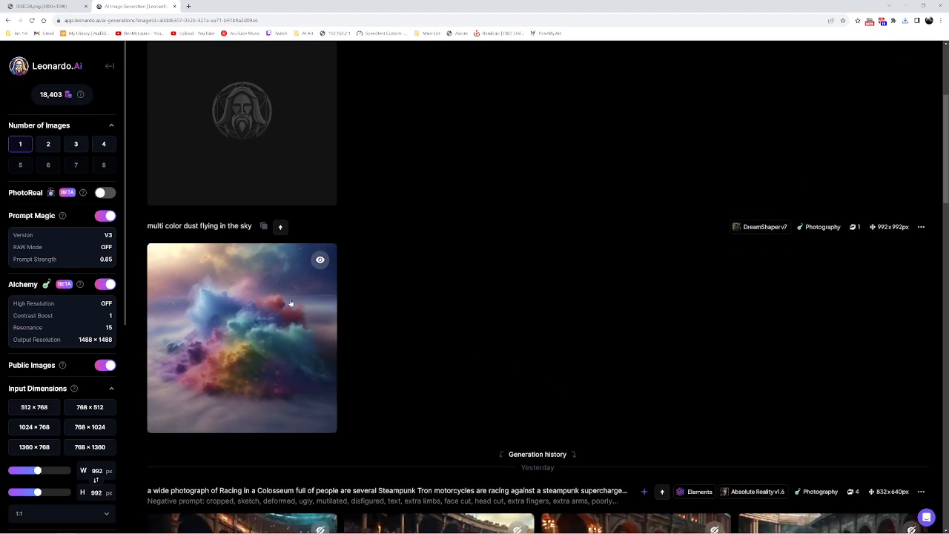
left_click(290, 298)
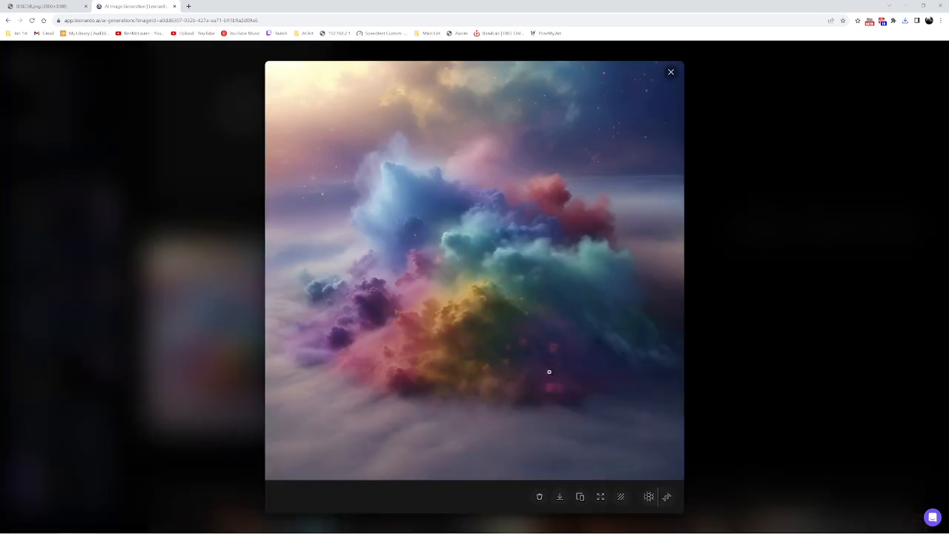
left_click(791, 442)
scroll(472, 387, "up", 3)
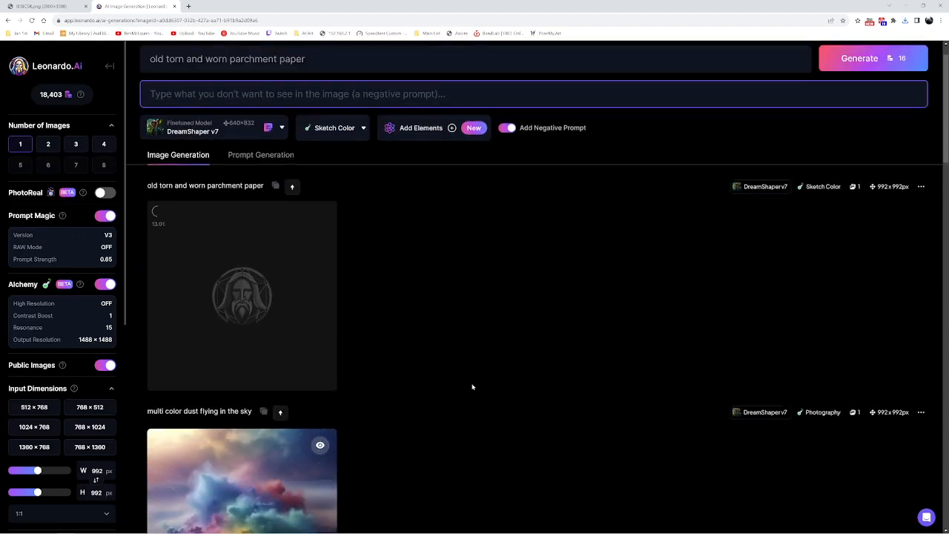
scroll(471, 387, "down", 2)
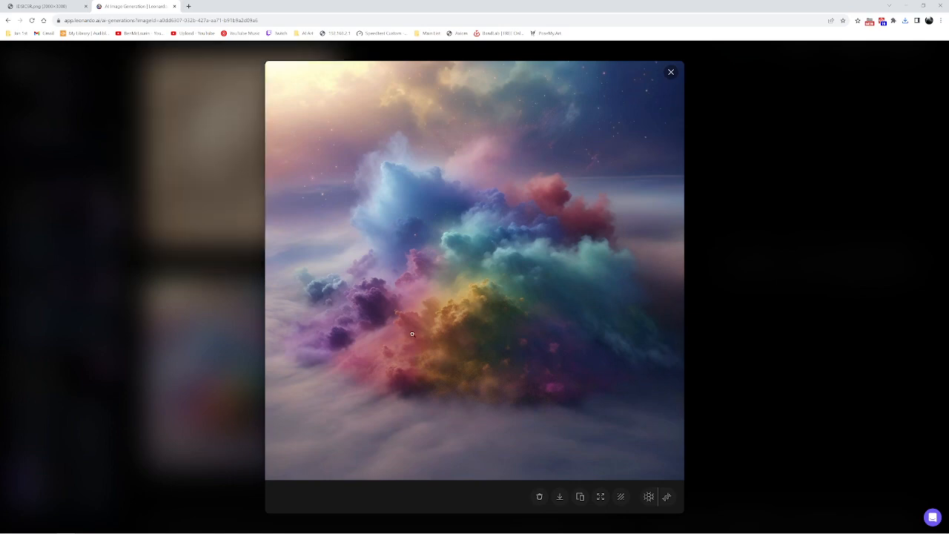
left_click(806, 388)
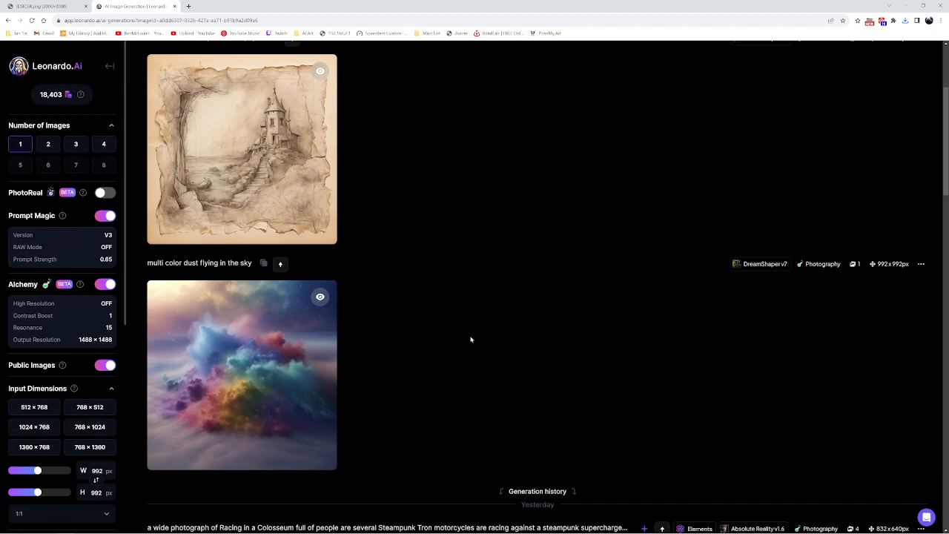
scroll(445, 314, "up", 3)
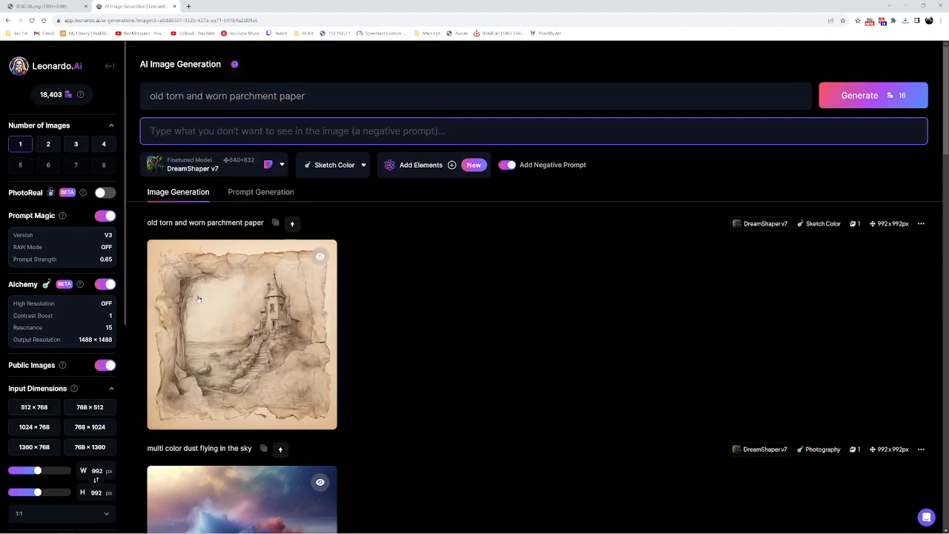
left_click(271, 318)
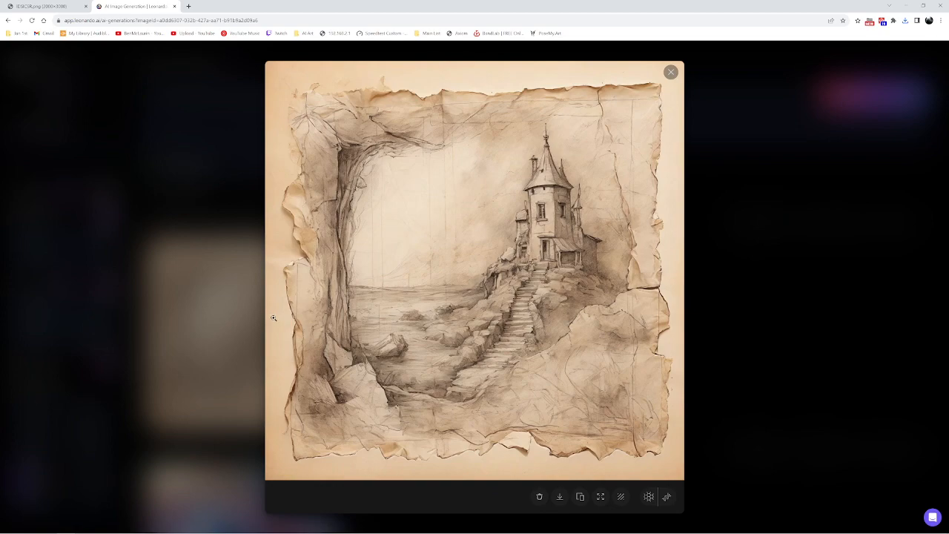
left_click(724, 299)
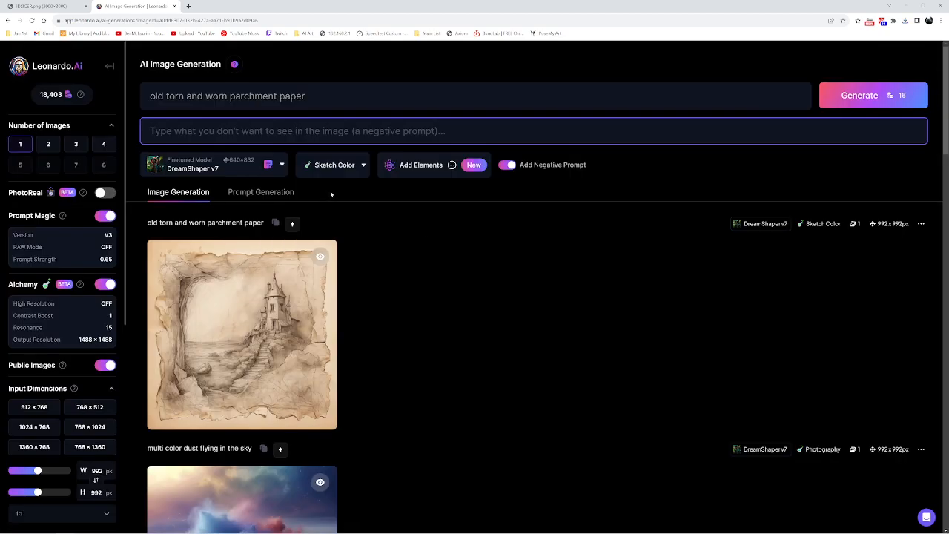
Edit the prompt to "old torn and worn parchment blank paper" and set the style preset to Photography.
left_click(316, 96)
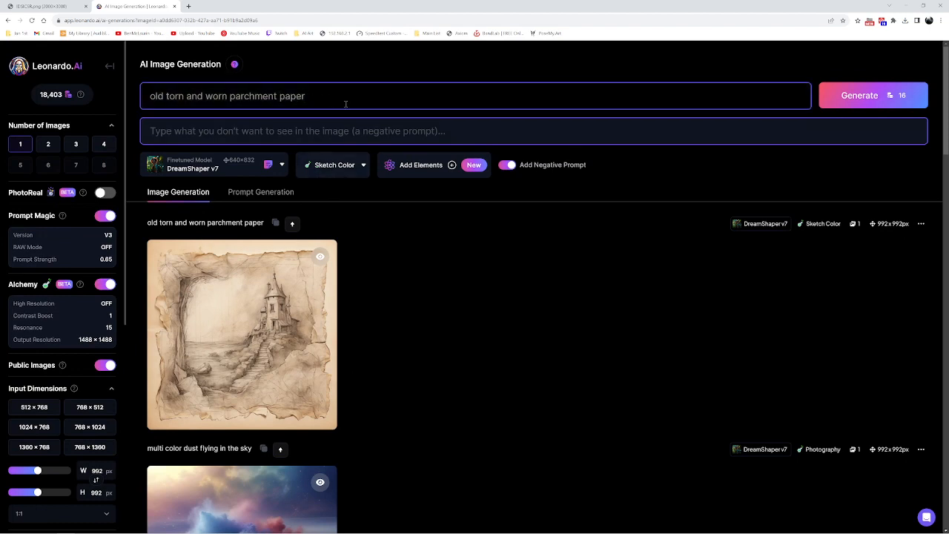
type("blank")
left_click(363, 171)
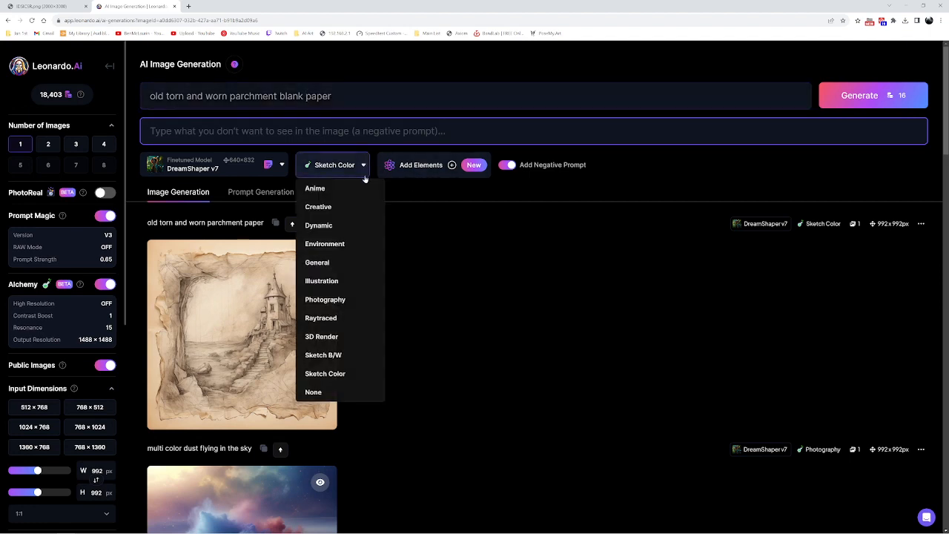
left_click(324, 300)
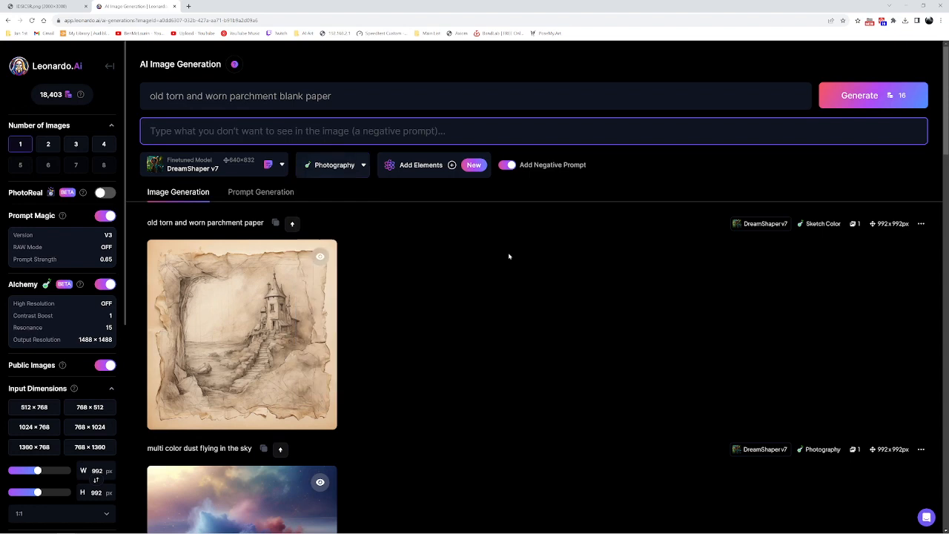
Generate an image from the blank parchment paper prompt.
left_click(860, 97)
scroll(388, 381, "down", 3)
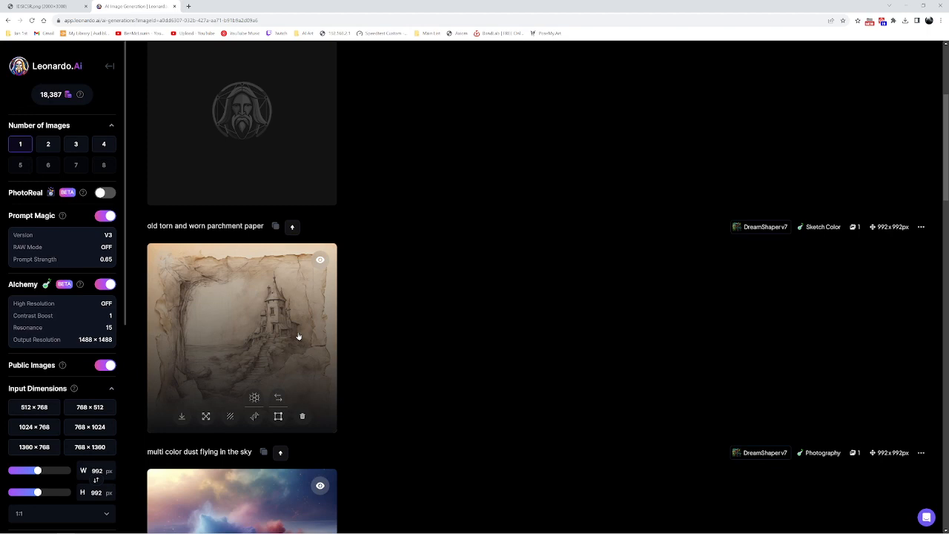
scroll(442, 331, "up", 2)
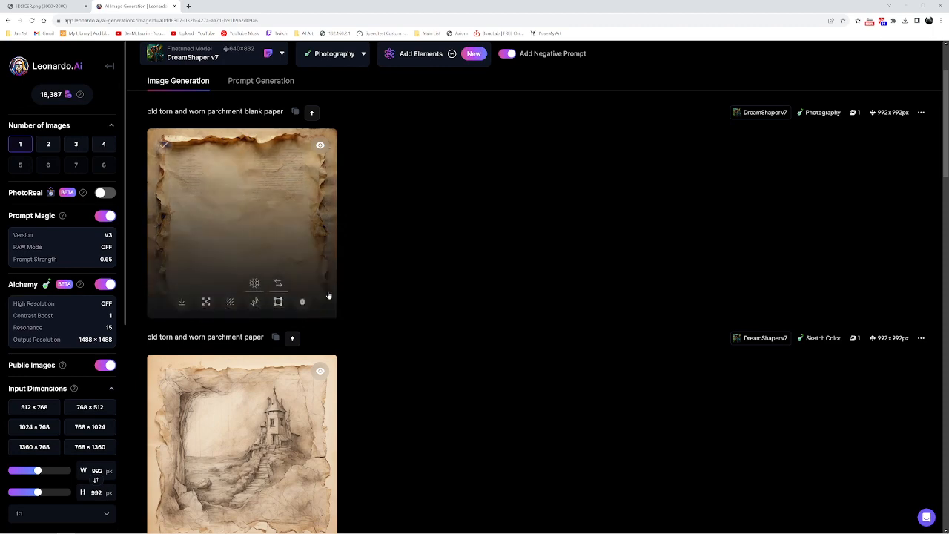
Examine the new blank parchment image in enlarged view, close the preview and download the image.
left_click(241, 188)
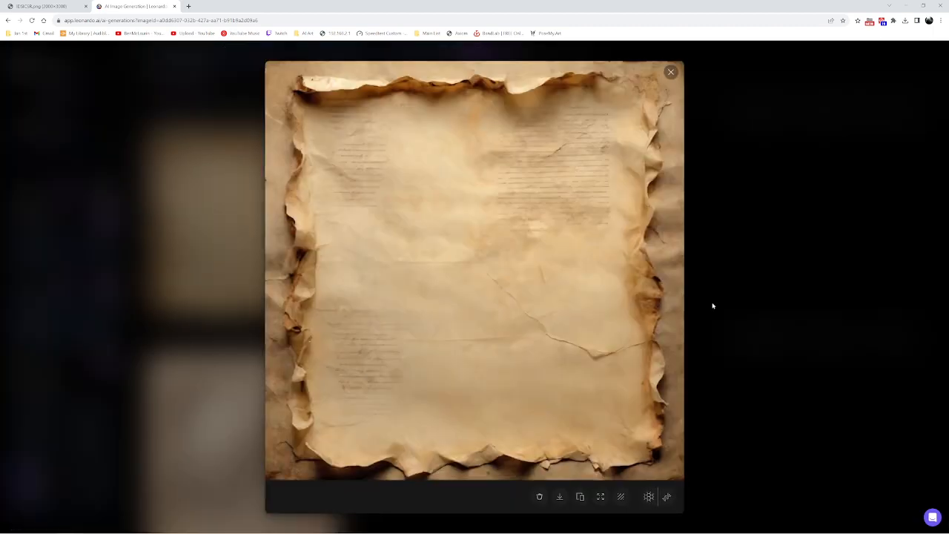
left_click(714, 313)
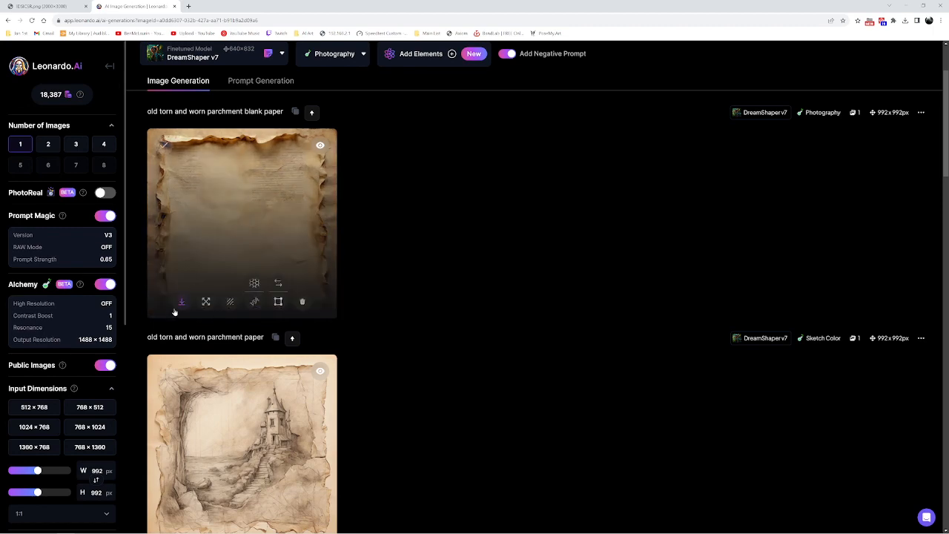
left_click(181, 303)
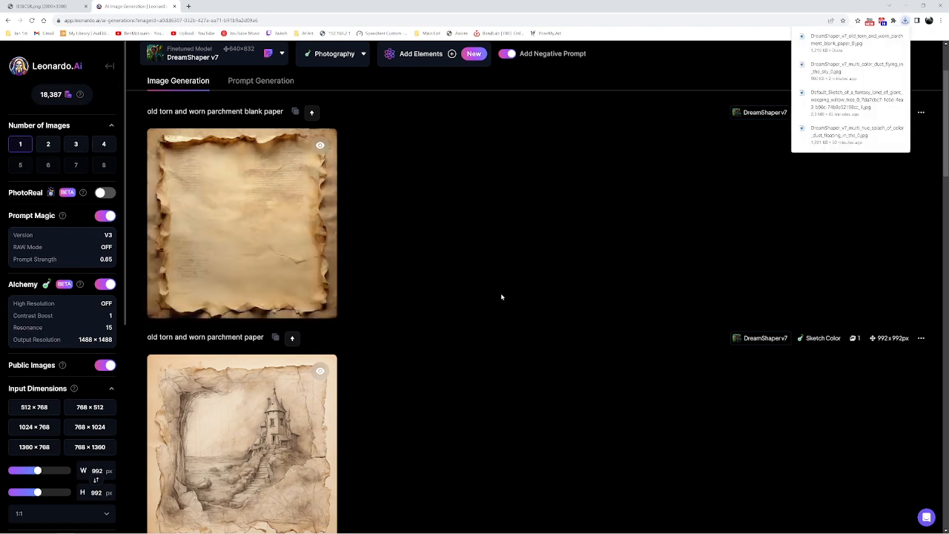
Replace the prompt with "Image Type :: Description :: Style Of Art :: Inspirations :: Camera :: Shot :: Additional Details :: Render Info".
scroll(475, 296, "up", 2)
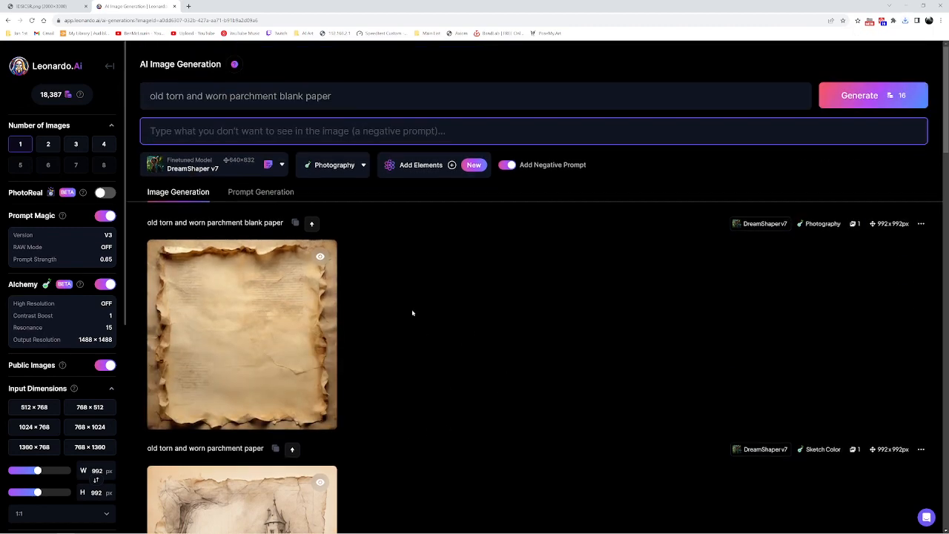
triple_click(368, 91)
type("Image Type :: Description :: Style Of Art :: Inspirations :: Camera :: Shot :: Additional Details :: Render Info")
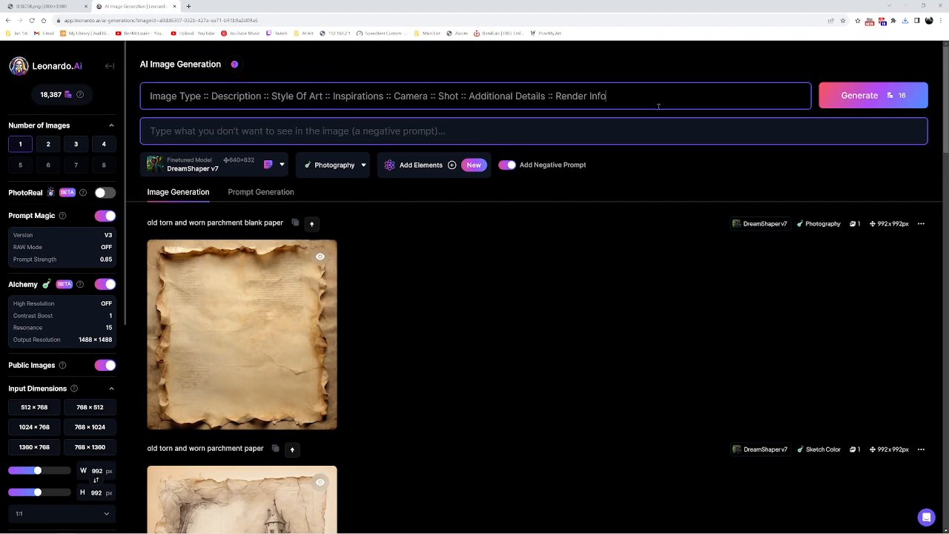
Compare the prompt order in the IDSICSR.png reference sheet with the template in the prompt, returning to Leonardo.Ai when done.
left_click(41, 6)
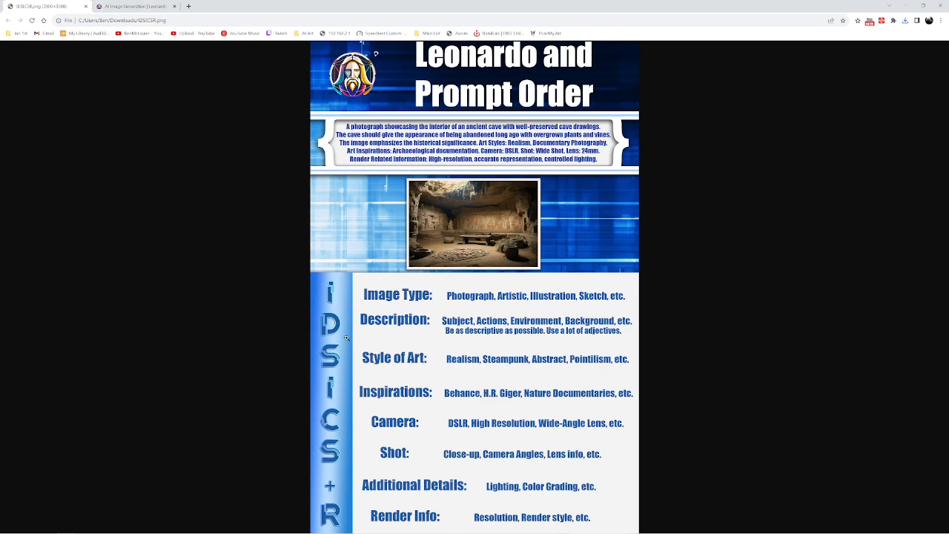
left_click(109, 4)
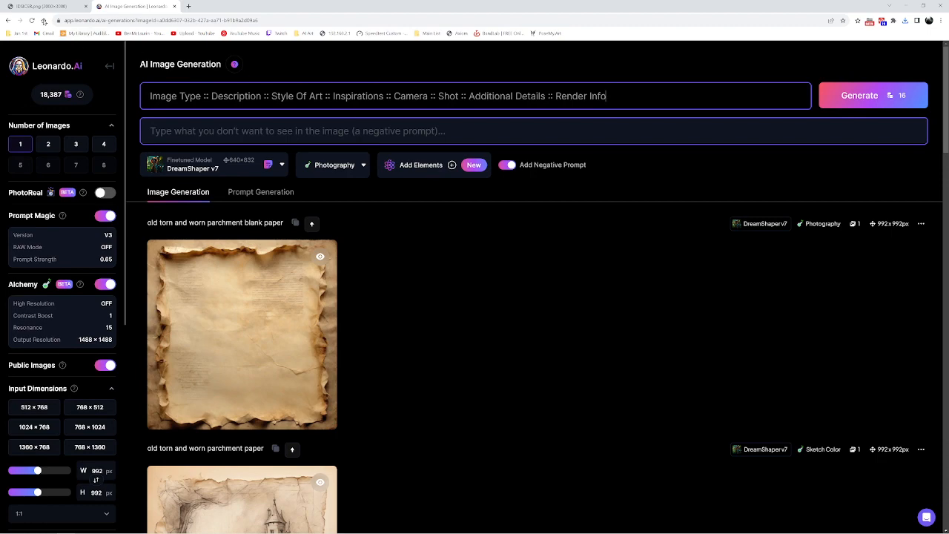
left_click(41, 6)
left_click(133, 6)
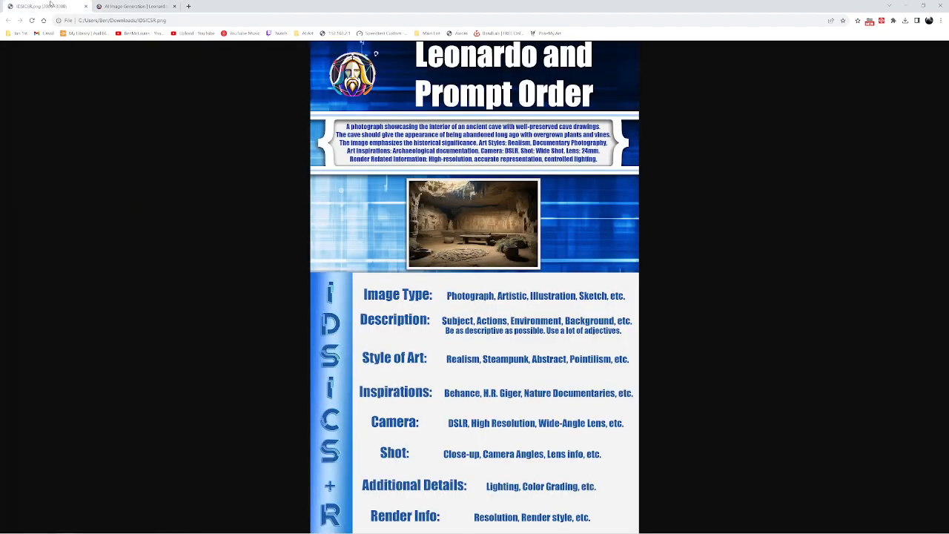
left_click(49, 6)
left_click(134, 5)
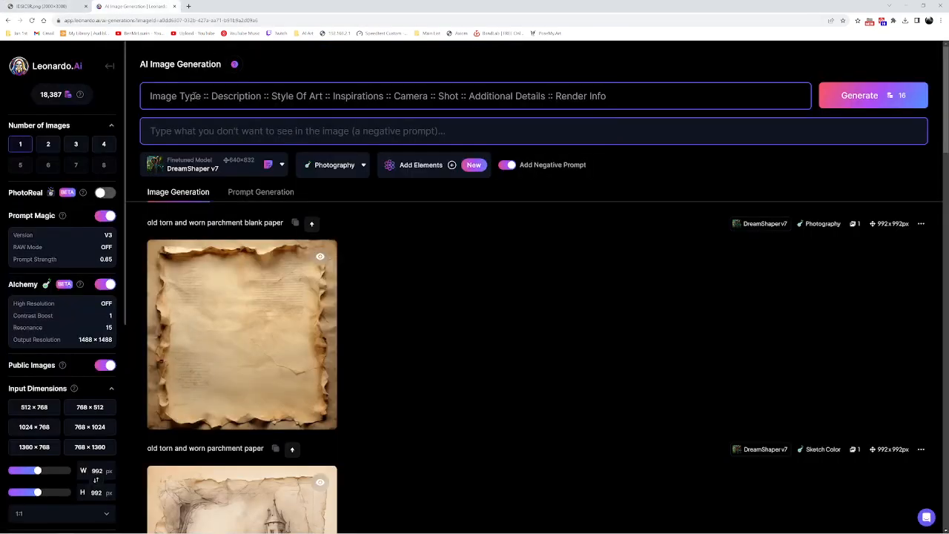
Replace the "Image Type" placeholder in the prompt template with "Sketch".
left_click_drag(202, 95, 105, 92)
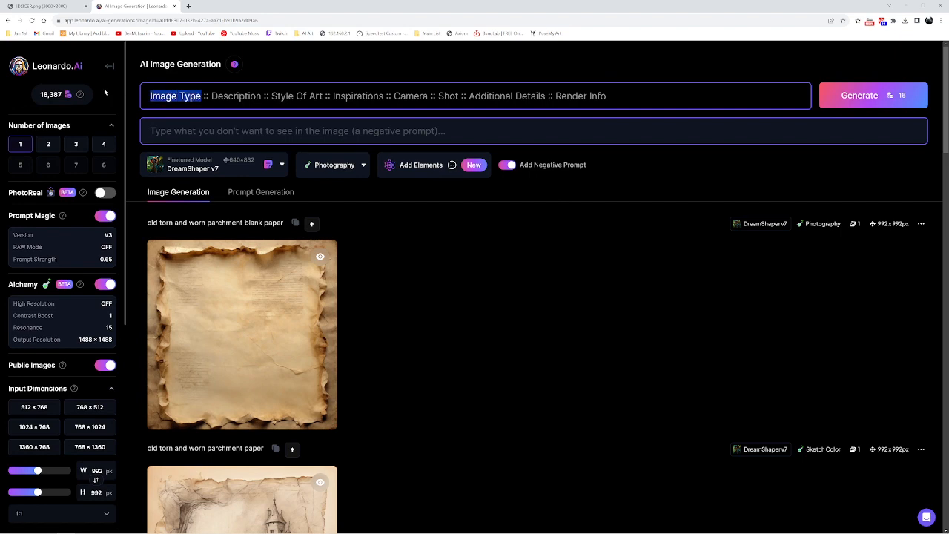
type("Kstre")
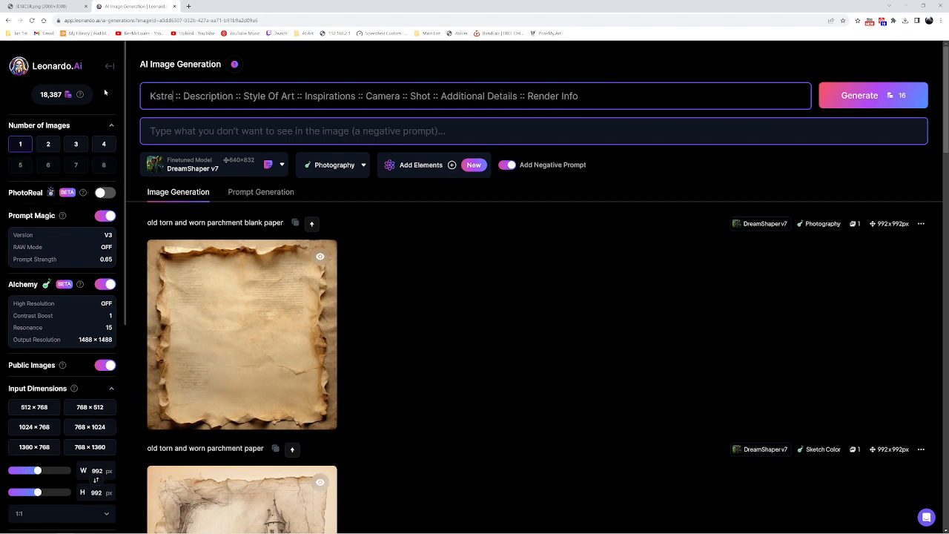
key("BackSpace")
key("BackSpace")
key("BackSpace")
key("BackSpace")
key("BackSpace")
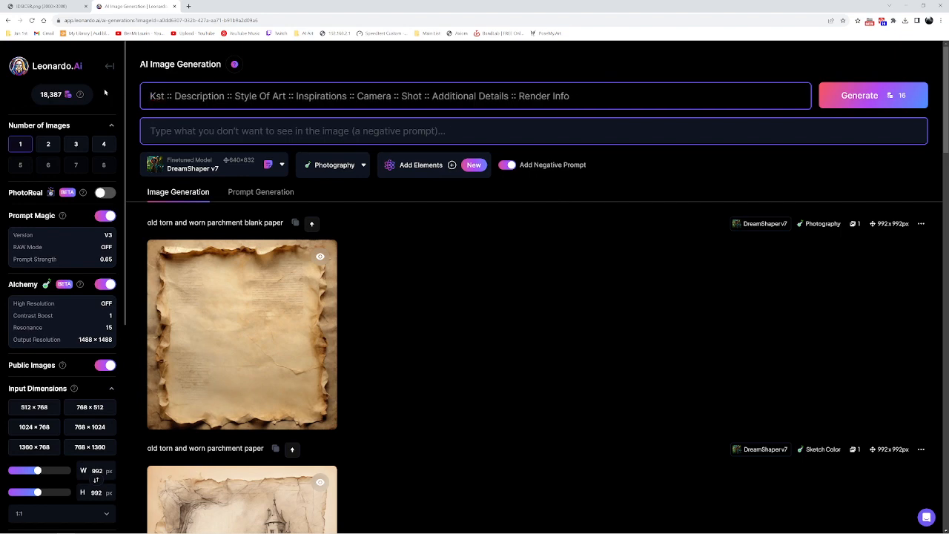
type("Sketch")
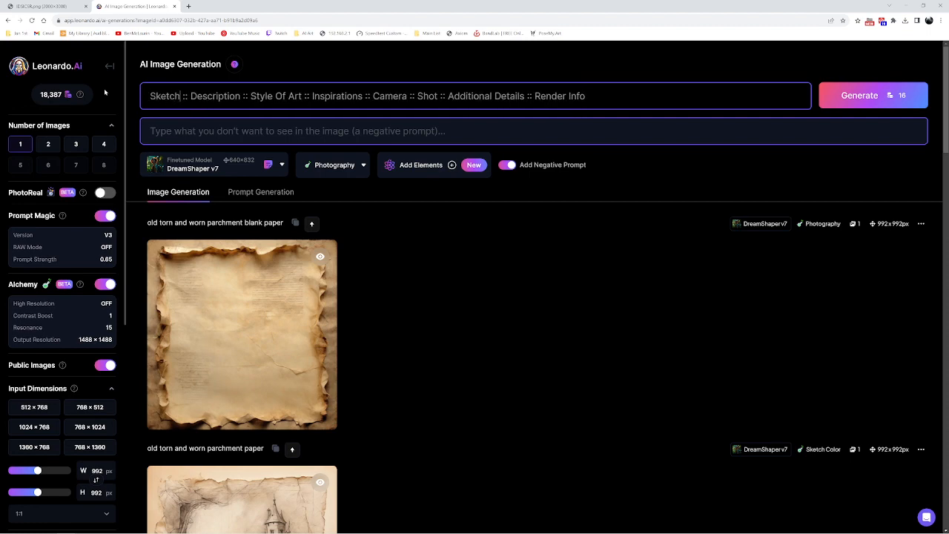
Set the image type at the start of the prompt template to "painting".
left_click_drag(251, 96, 300, 95)
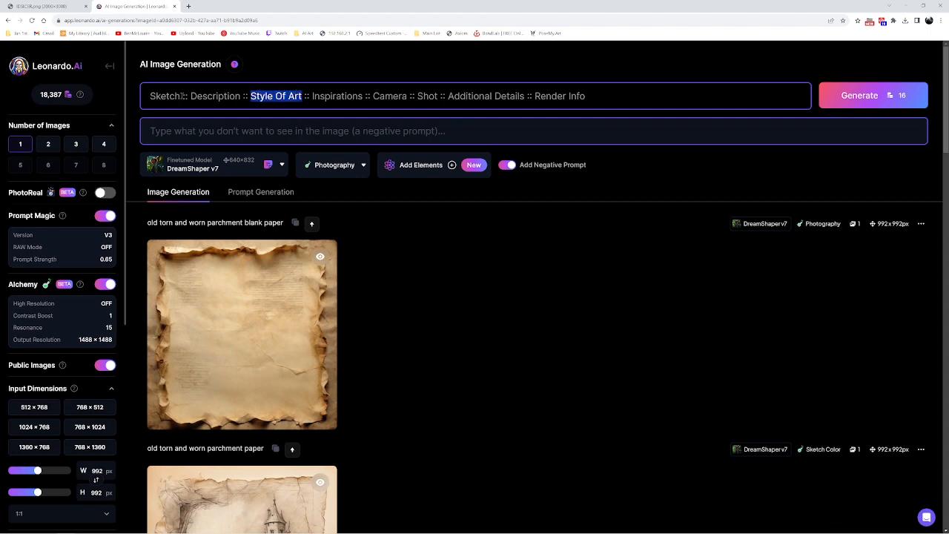
left_click_drag(181, 96, 144, 95)
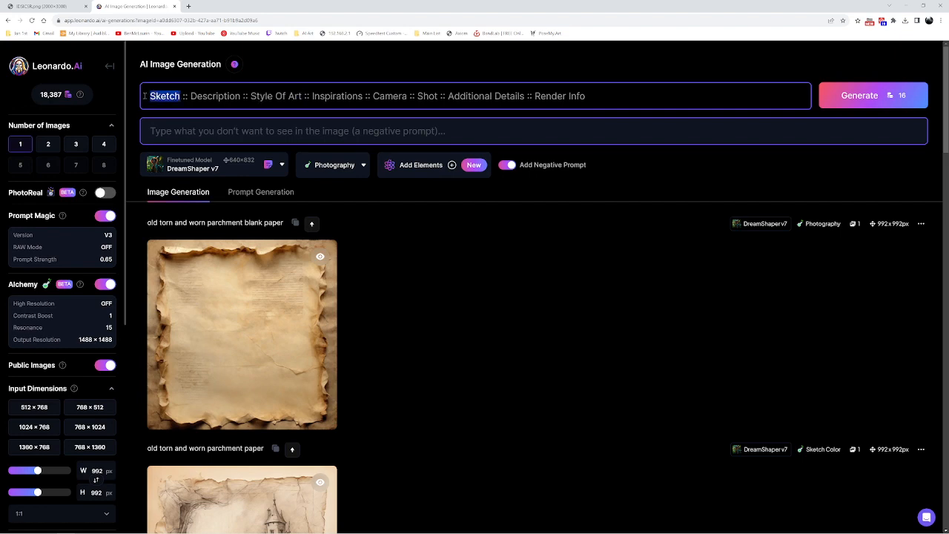
type("paiting")
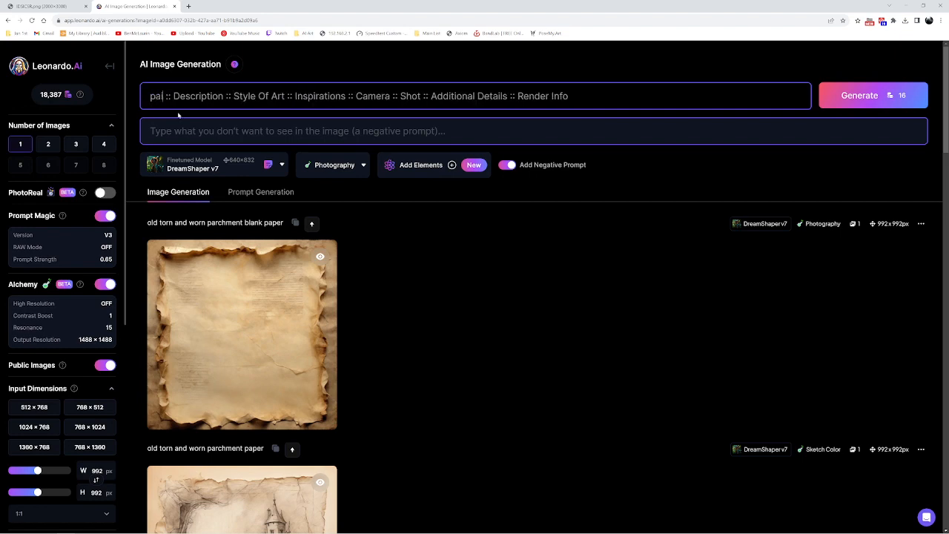
key("BackSpace")
key("BackSpace")
key("BackSpace")
key("BackSpace")
type("nting")
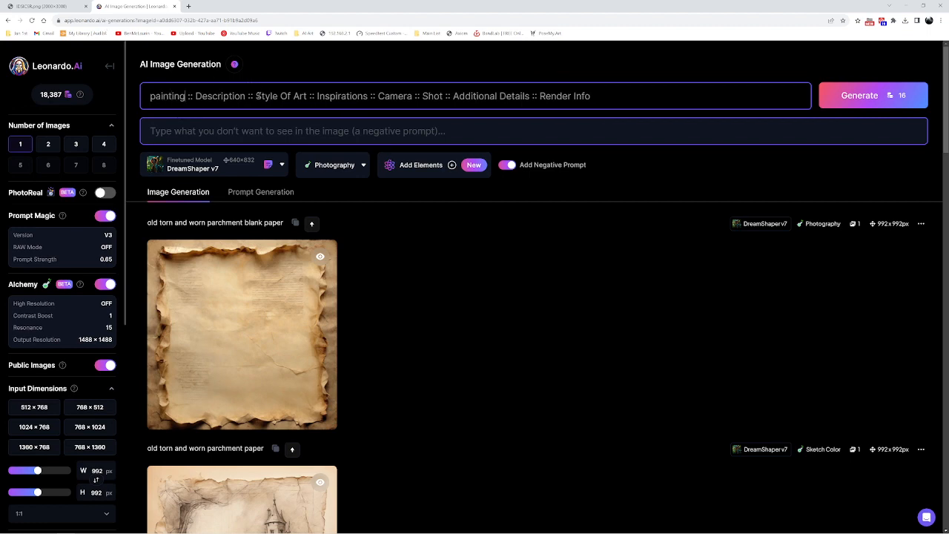
Replace the "Style Of Art" placeholder in the prompt with "wet on wet painting".
left_click_drag(256, 96, 307, 96)
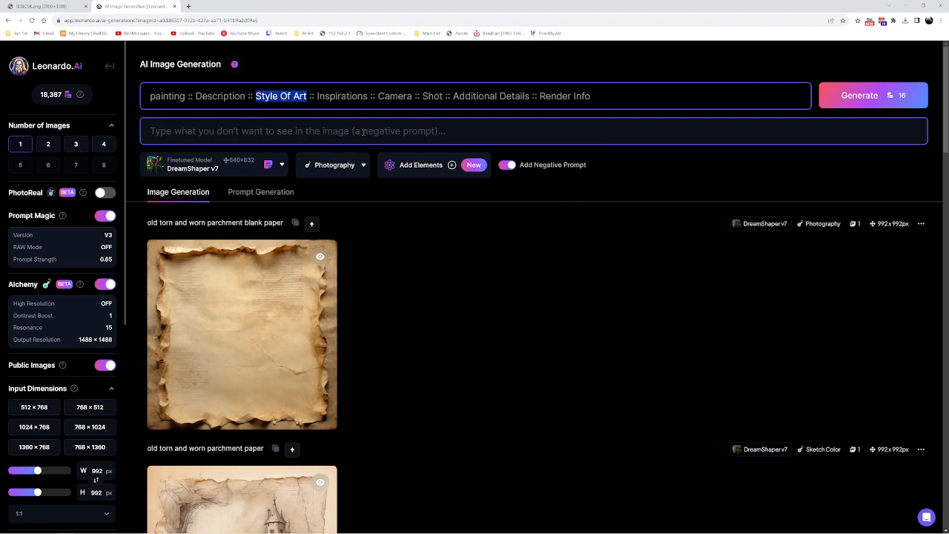
type("wet on we")
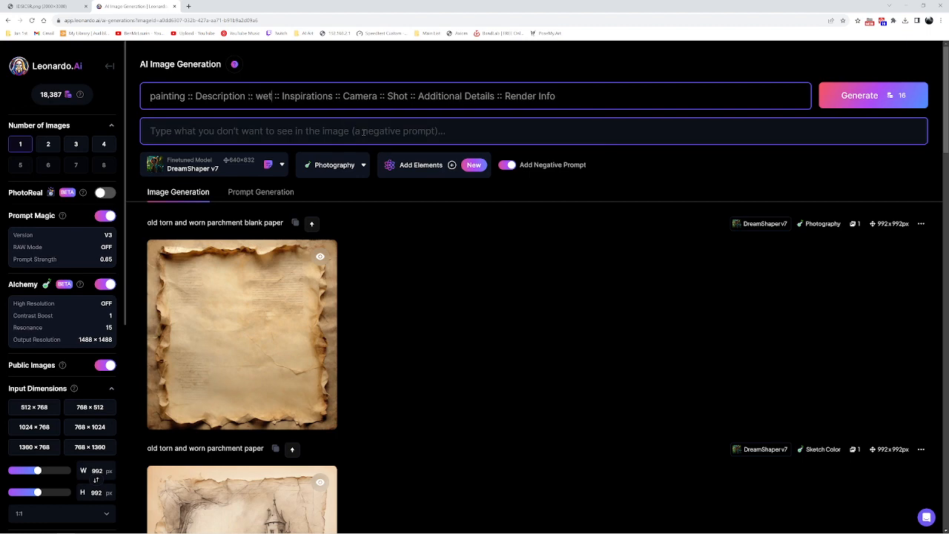
type("t pai")
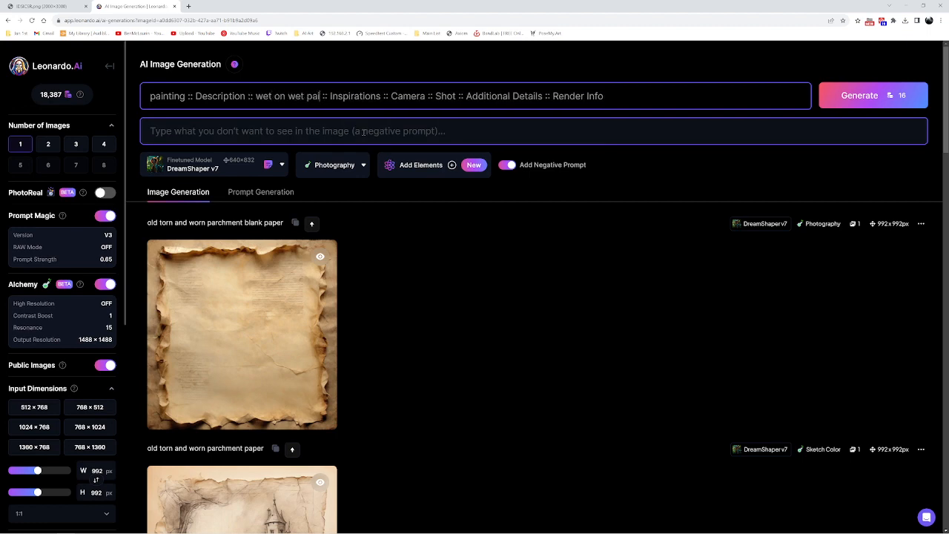
type("nting")
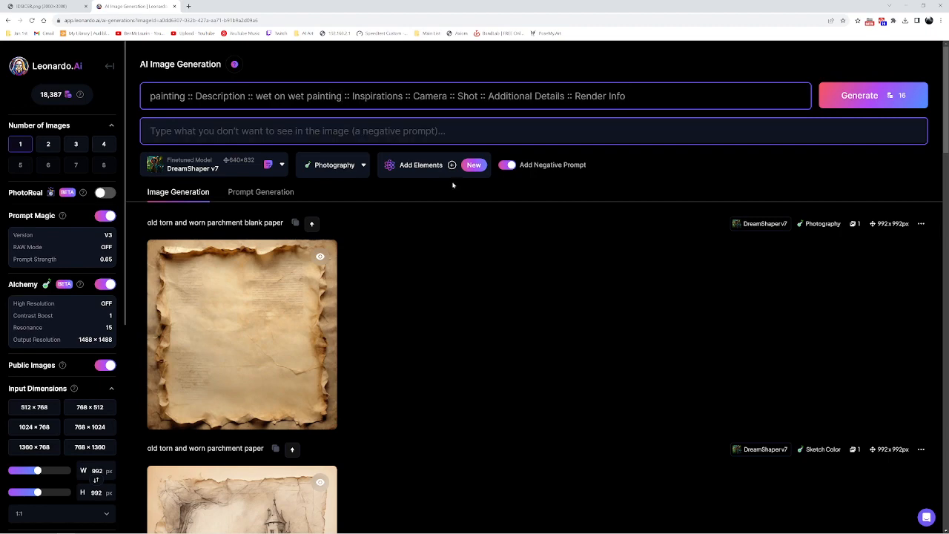
Review the inspirations, camera and shot entries in the IDSICSR.png reference sheet, returning to the image generator when done.
left_click(48, 6)
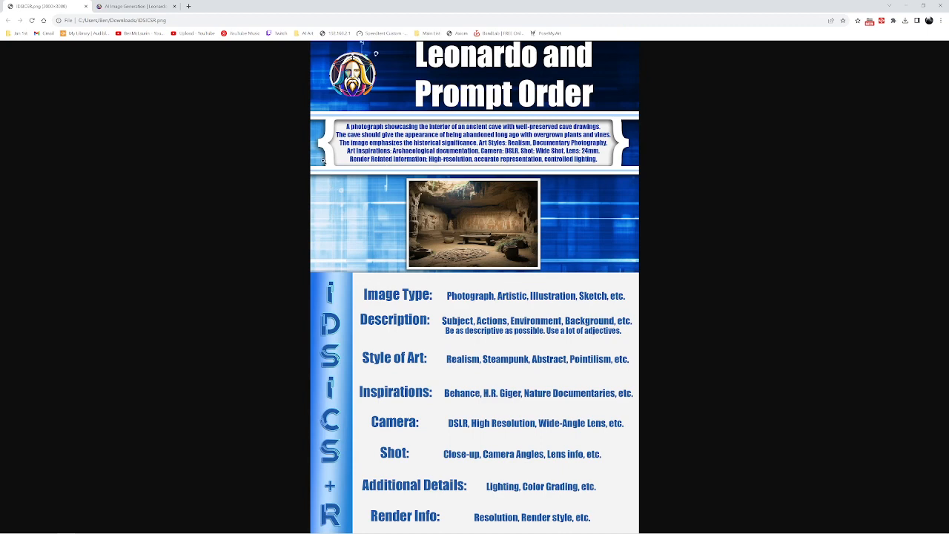
key("ctrl+Tab")
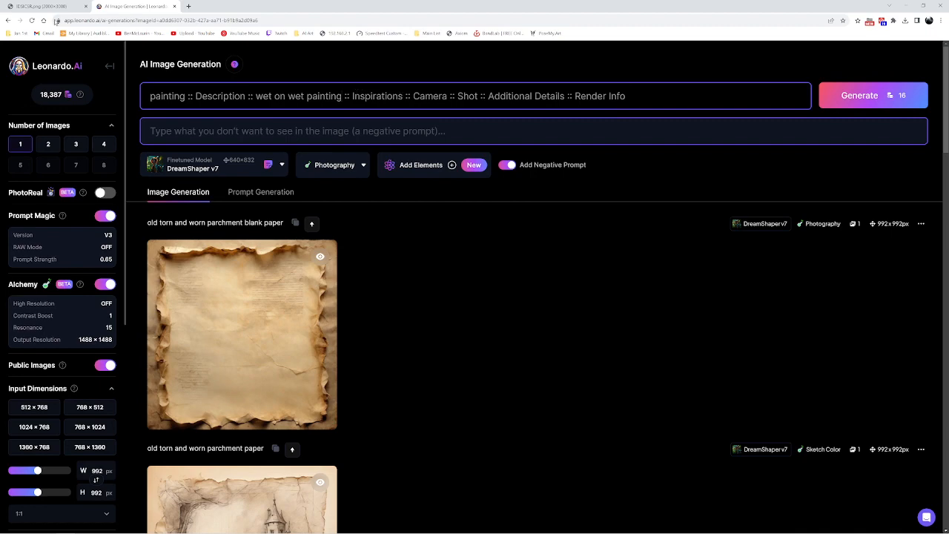
left_click(58, 7)
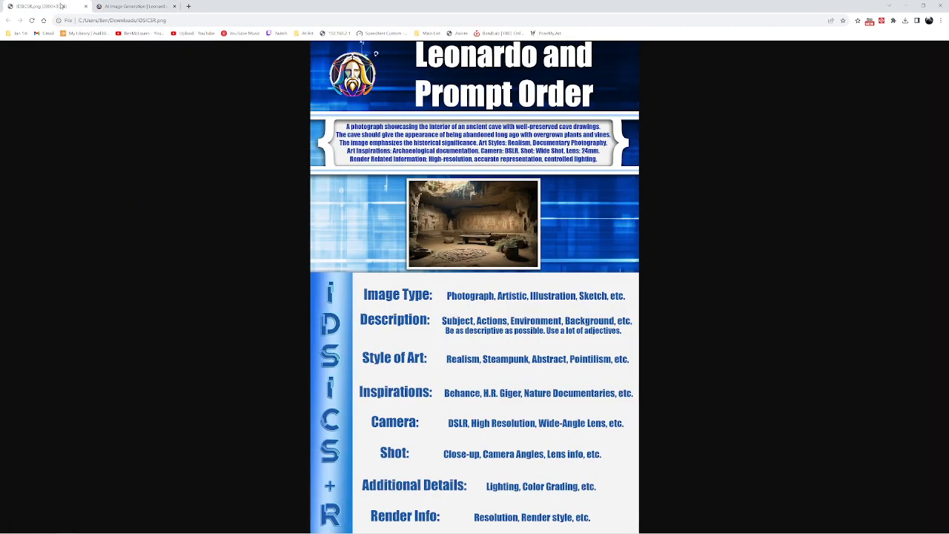
left_click(133, 7)
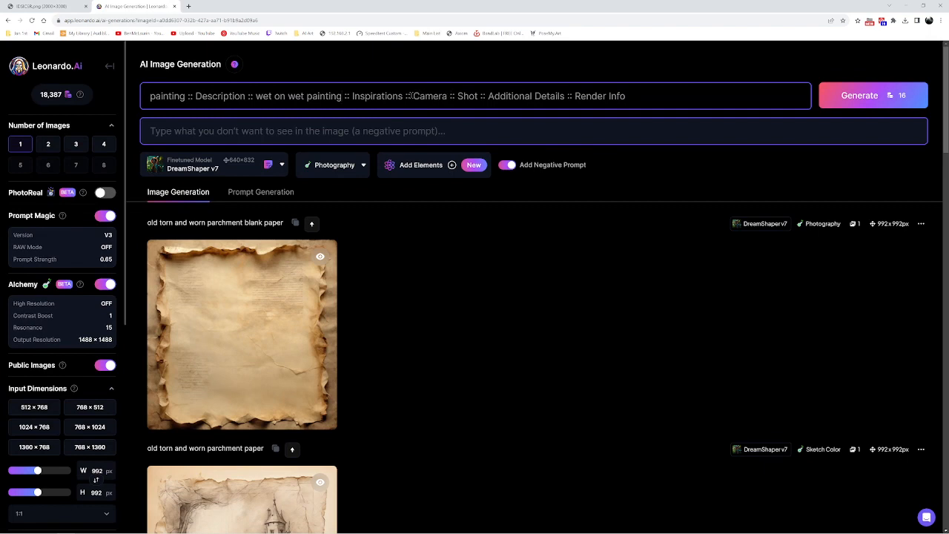
Replace the "Camera" placeholder in the prompt with "8K, High quality," and correct its spelling.
left_click_drag(412, 96, 448, 96)
type("8K")
type(", High")
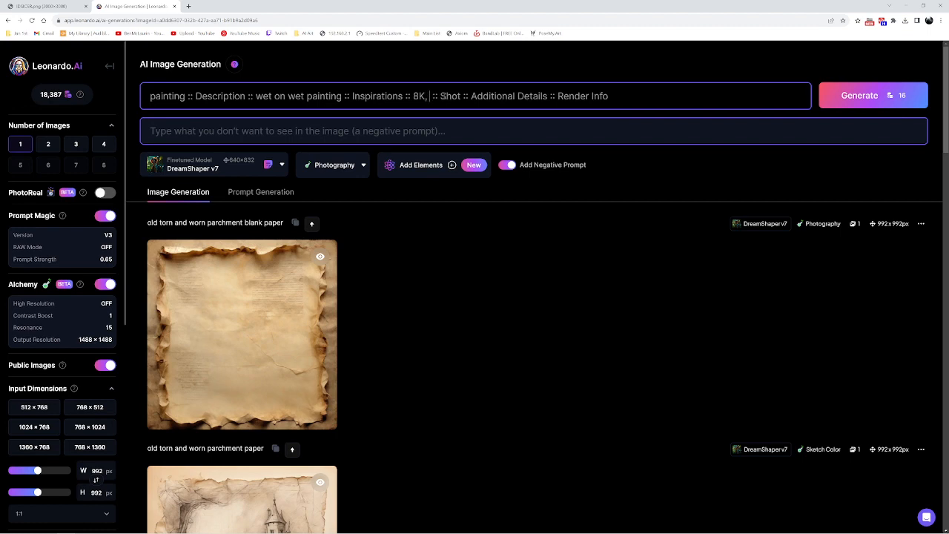
type(" quailty")
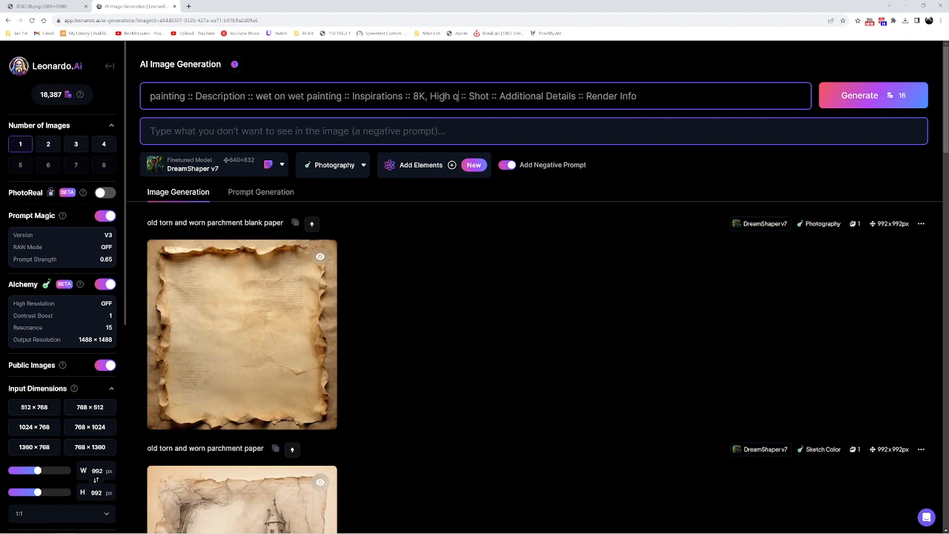
type(",")
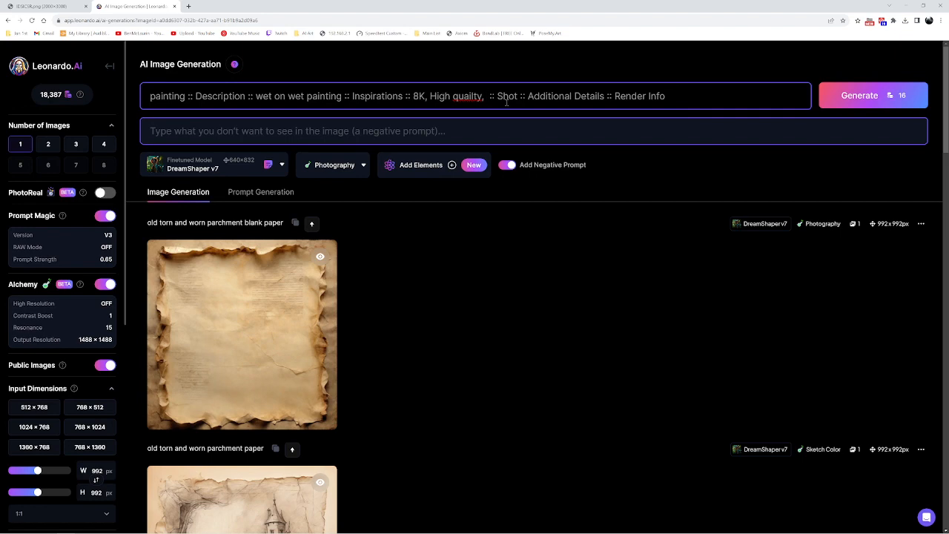
right_click(469, 97)
left_click(486, 104)
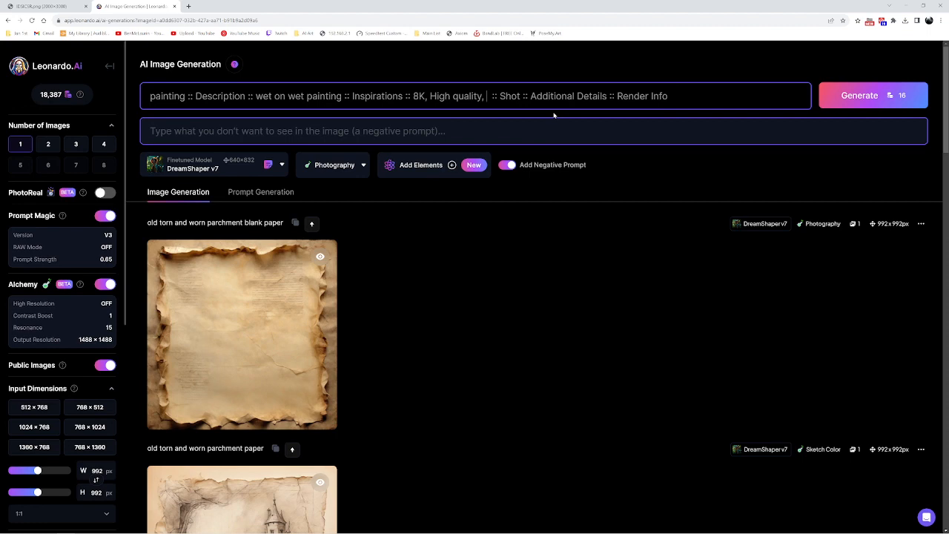
type("high detai")
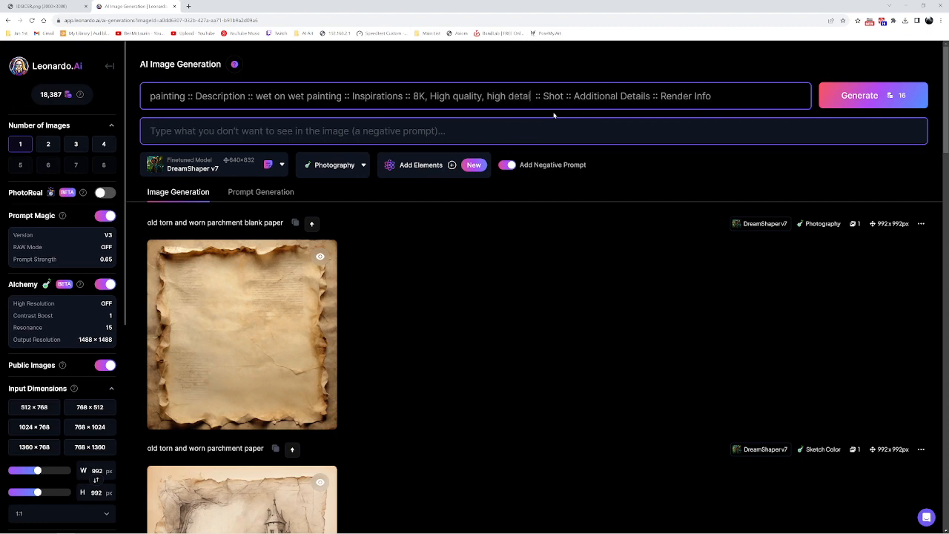
type("l")
key("BackSpace")
key("BackSpace")
key("BackSpace")
key("BackSpace")
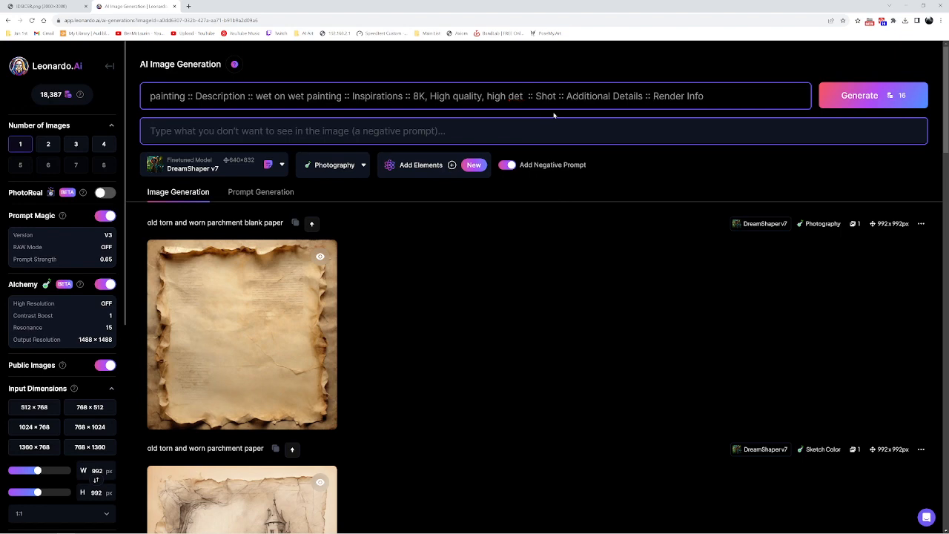
key("BackSpace")
key("BackSpace")
key("BackSpace")
key("BackSpace")
key("BackSpace")
key("BackSpace")
key("BackSpace")
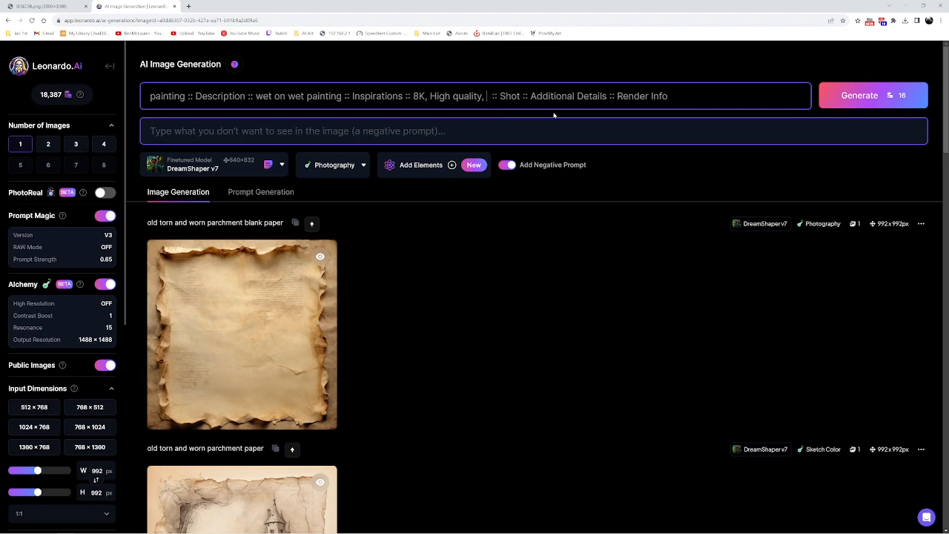
Remove the extra space between "High quality," and the separator before "Shot" in the prompt.
key("Delete")
key("Delete")
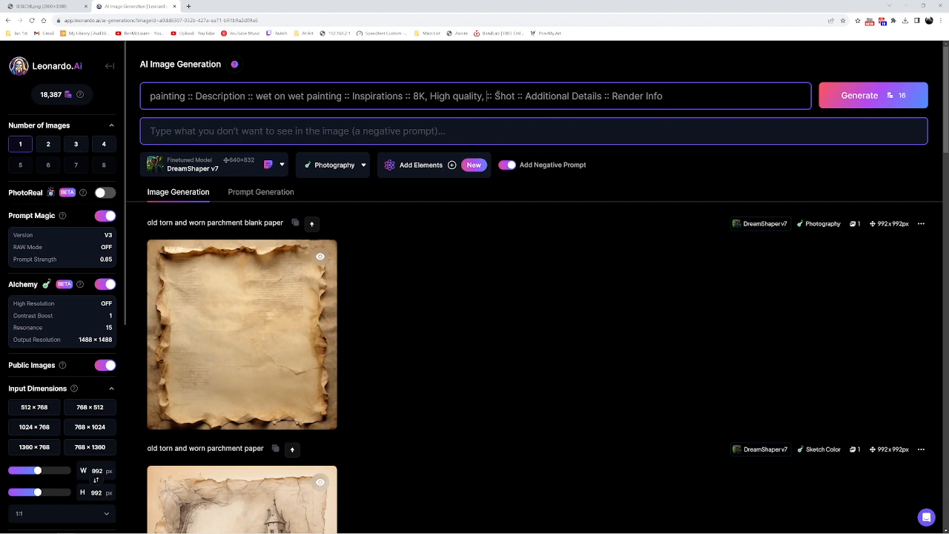
Replace the prompt's "Shot" placeholder with "landscape" and the "Additional Details" placeholder with "multi hues, bright colors".
double_click(504, 96)
type("landscape")
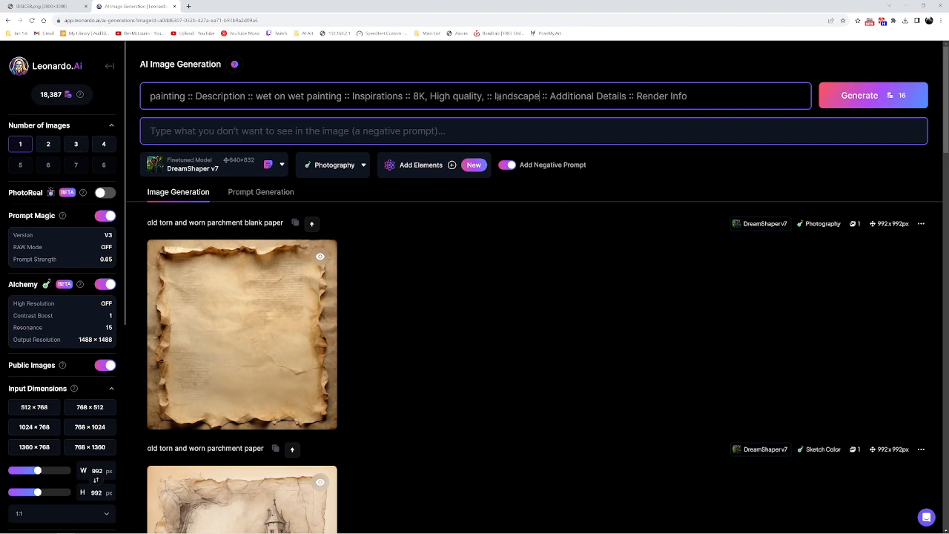
left_click_drag(550, 97, 629, 97)
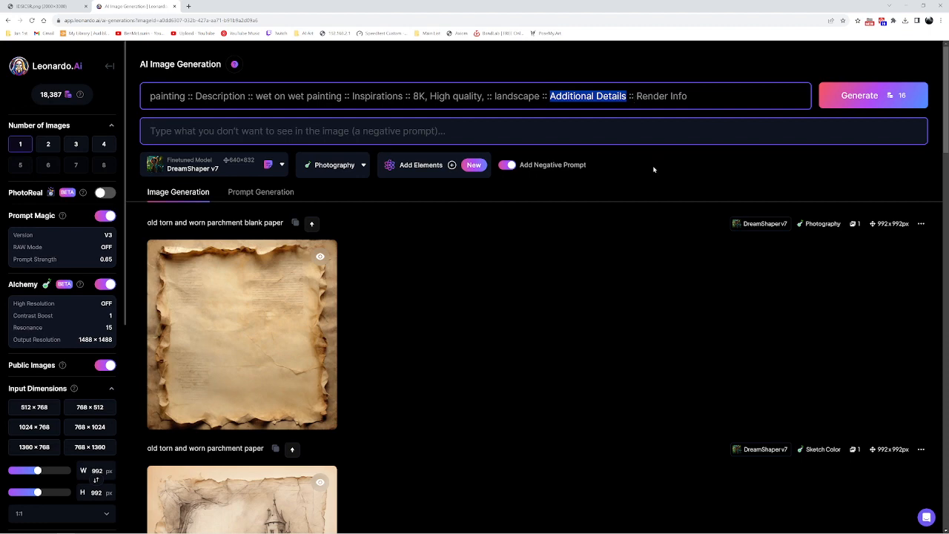
type("multi")
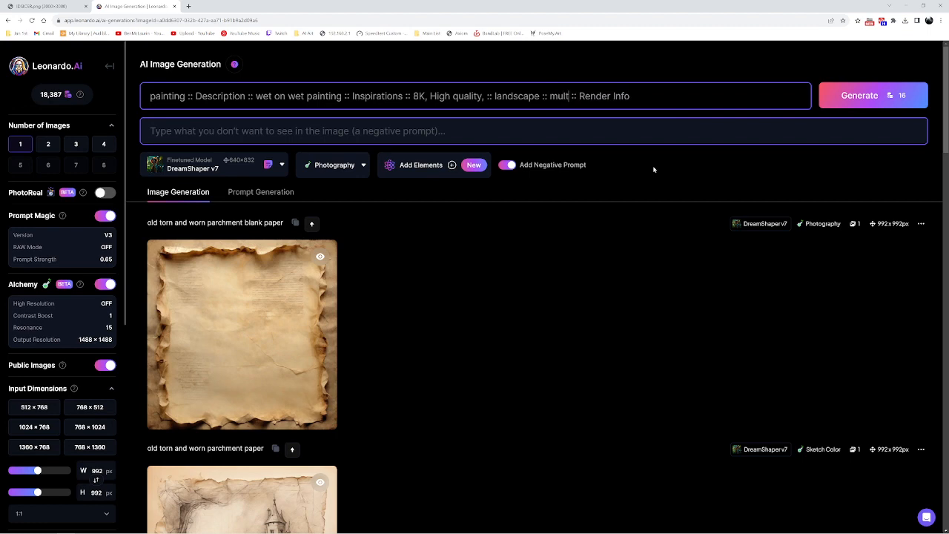
type(" hu")
type("es, bri")
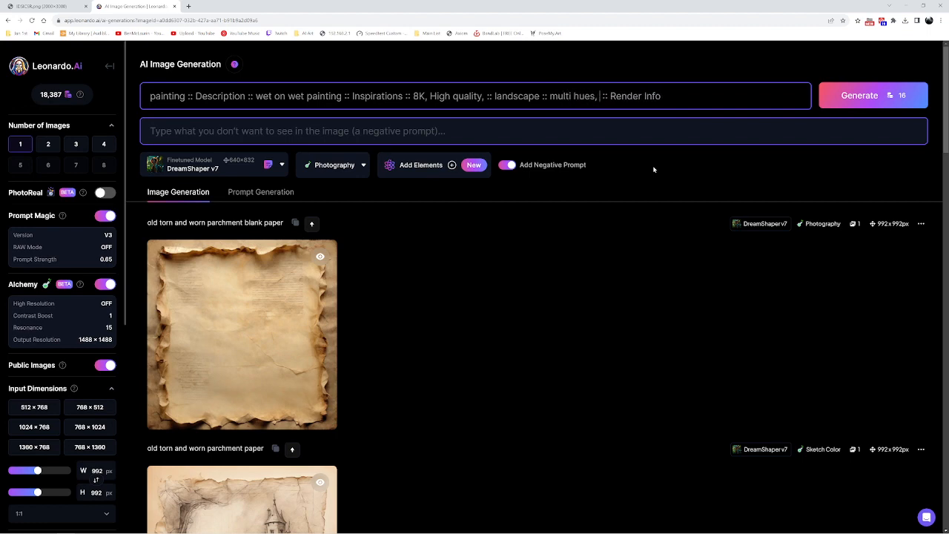
type("gh colours")
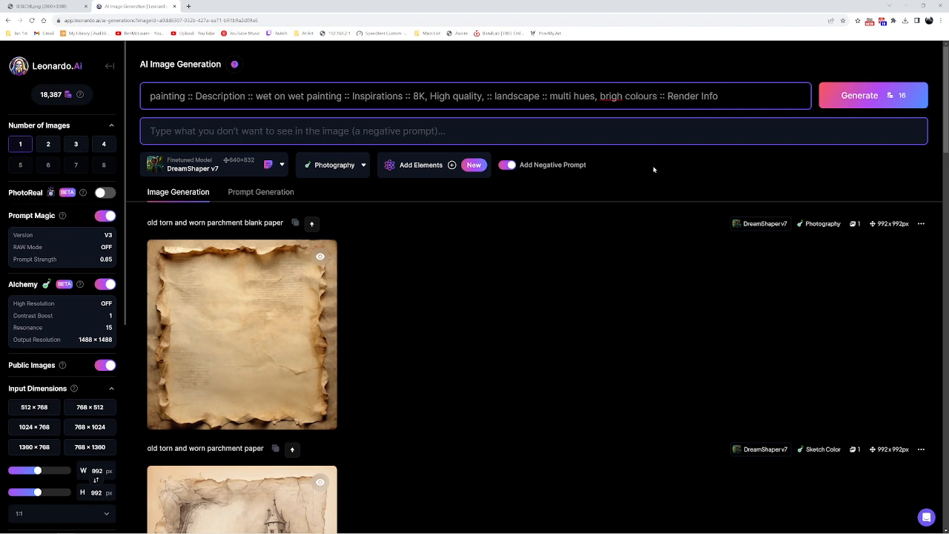
left_click(615, 95)
type("t")
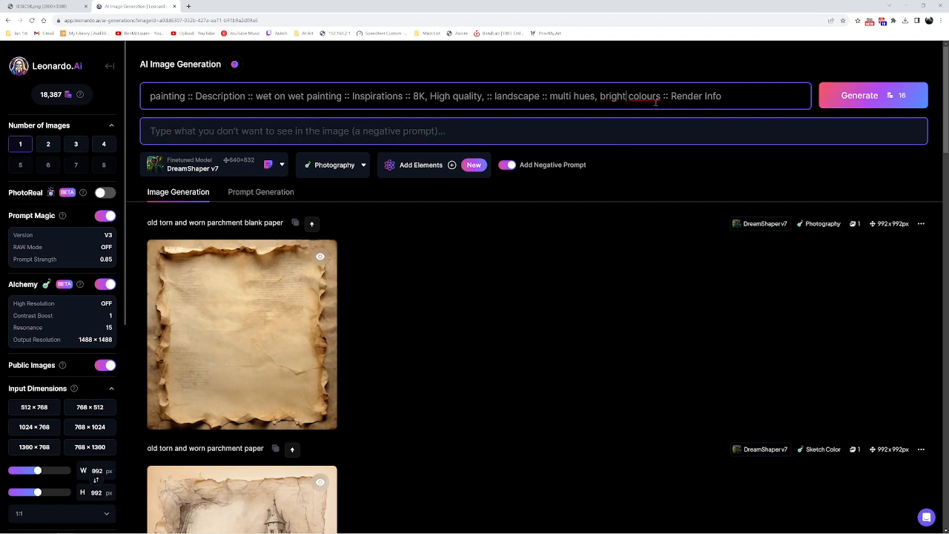
right_click(651, 95)
left_click(670, 99)
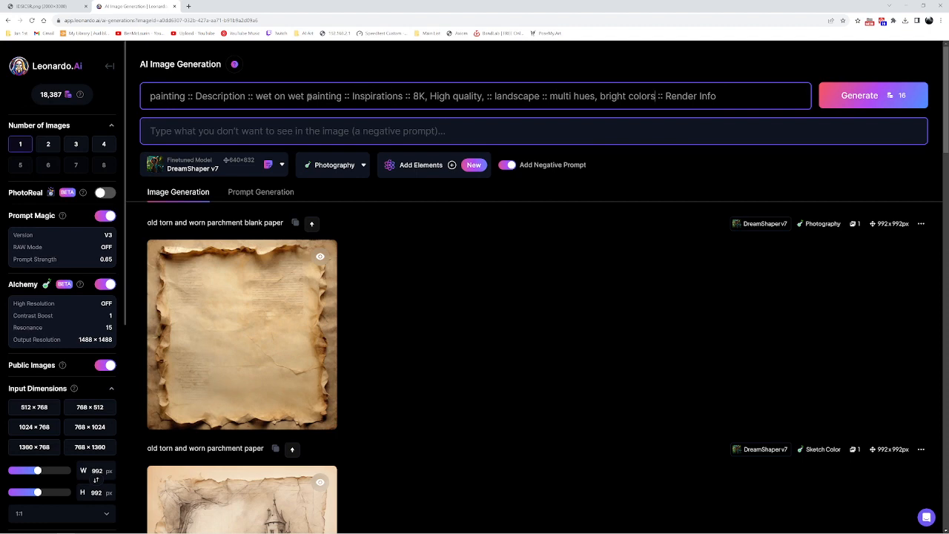
Remove the "Inspirations" placeholder and its following "::" separator from the prompt.
left_click_drag(351, 95, 413, 96)
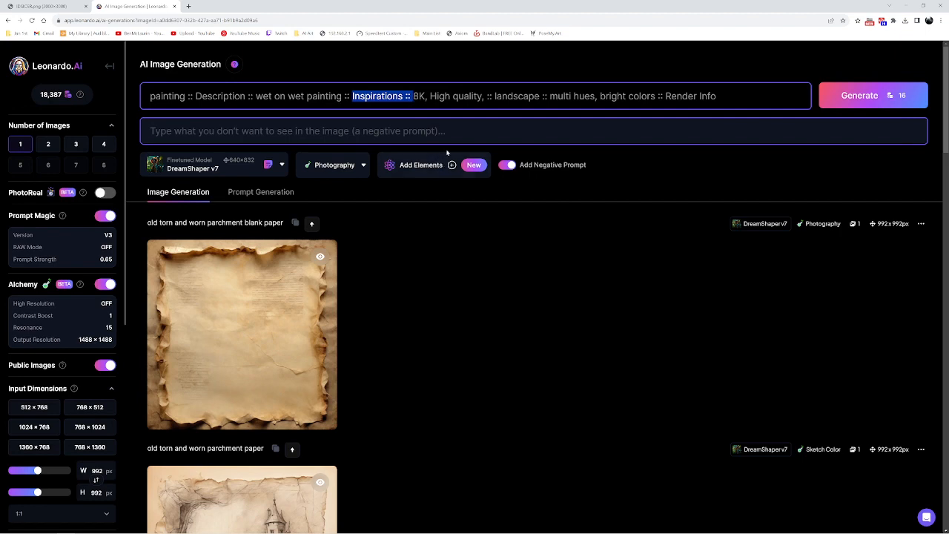
key("BackSpace")
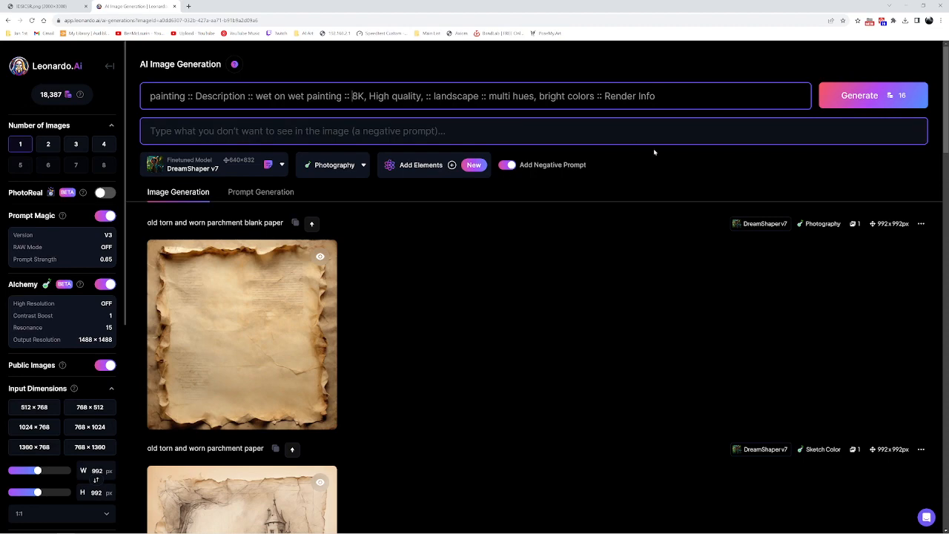
Check the render info entry in the IDSICSR.png reference sheet, and replace ":: Render Info" at the prompt's end with ", dusk".
left_click(55, 7)
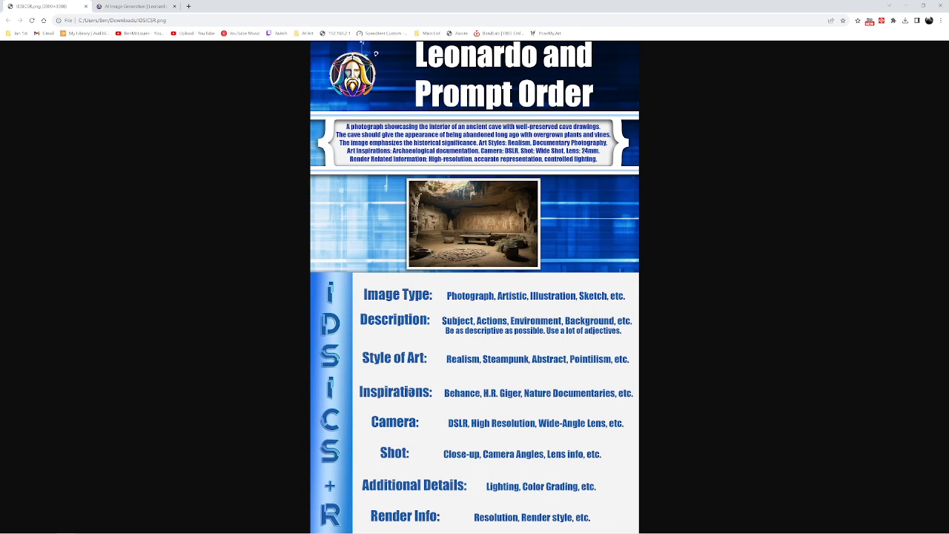
left_click(131, 6)
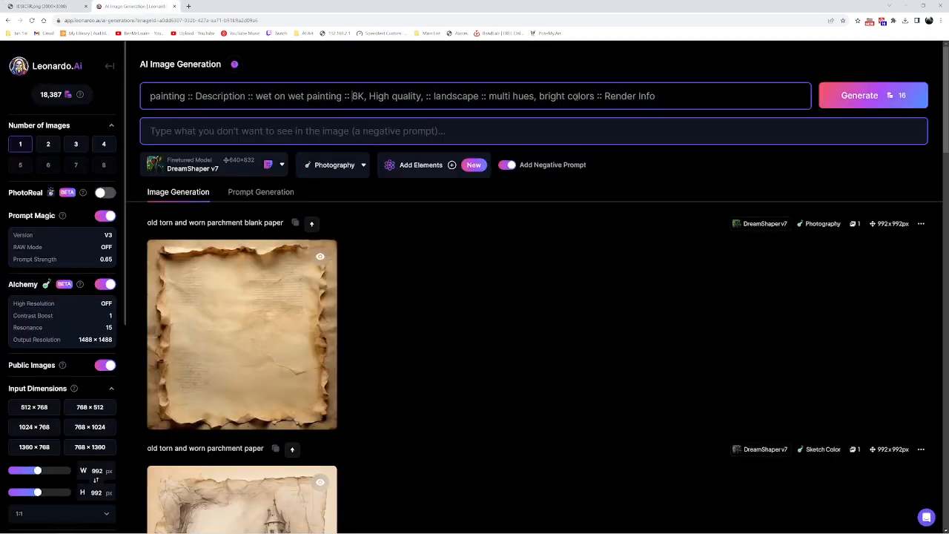
left_click_drag(596, 96, 737, 109)
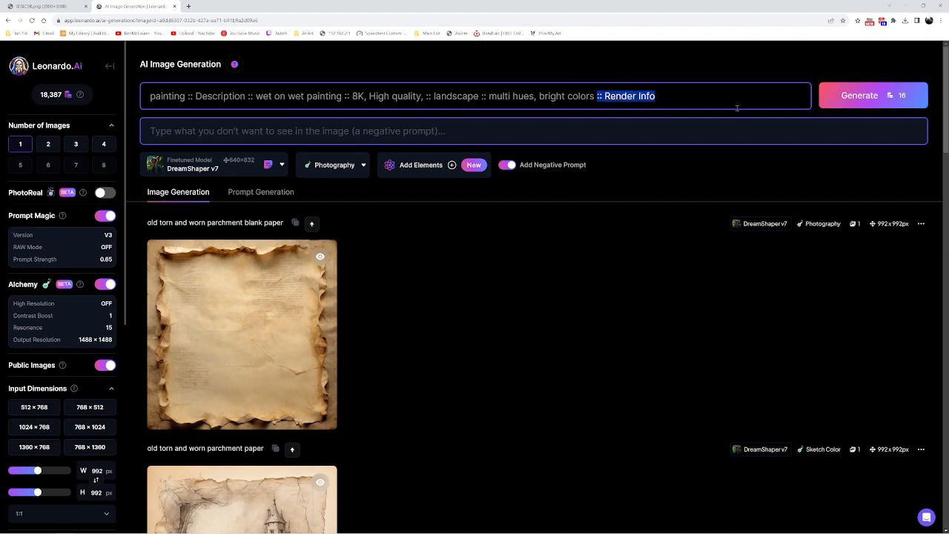
key("BackSpace")
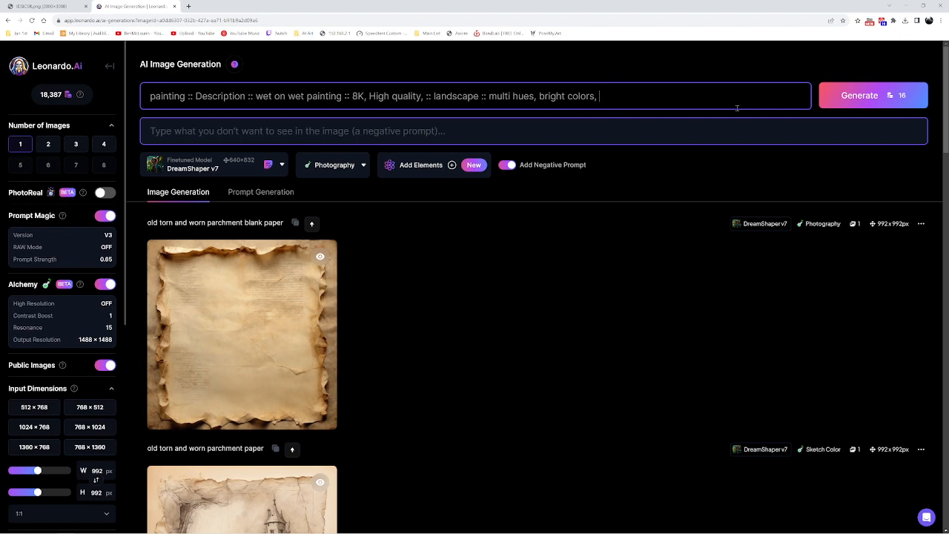
type("dusk")
Replace the "Description" placeholder in the prompt with "of a fantasy fairy village".
double_click(195, 98)
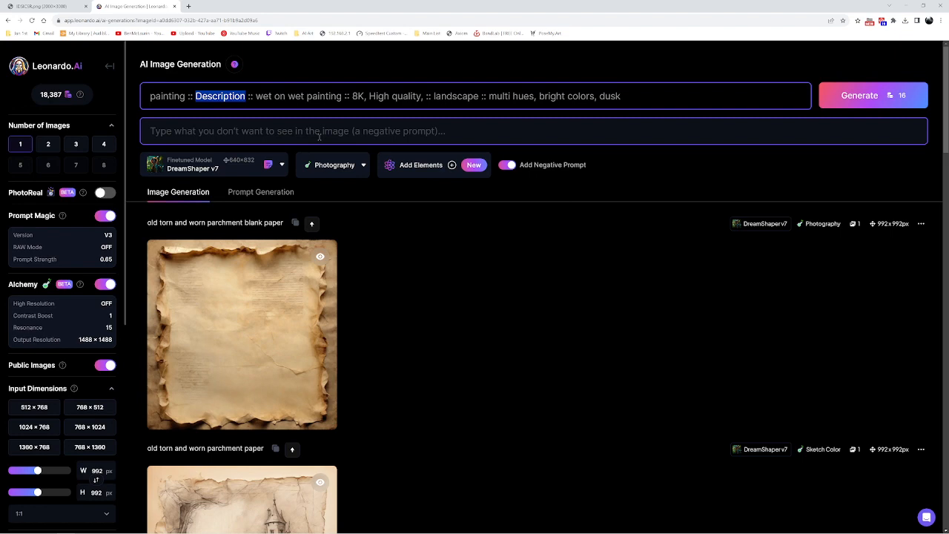
type("of ")
type("fairy")
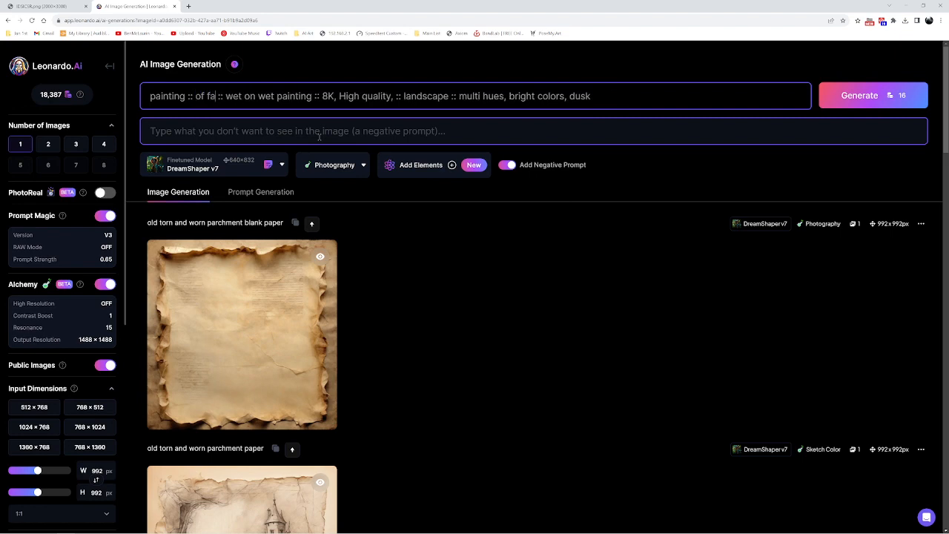
key("BackSpace")
key("BackSpace")
key("BackSpace")
key("BackSpace")
key("BackSpace")
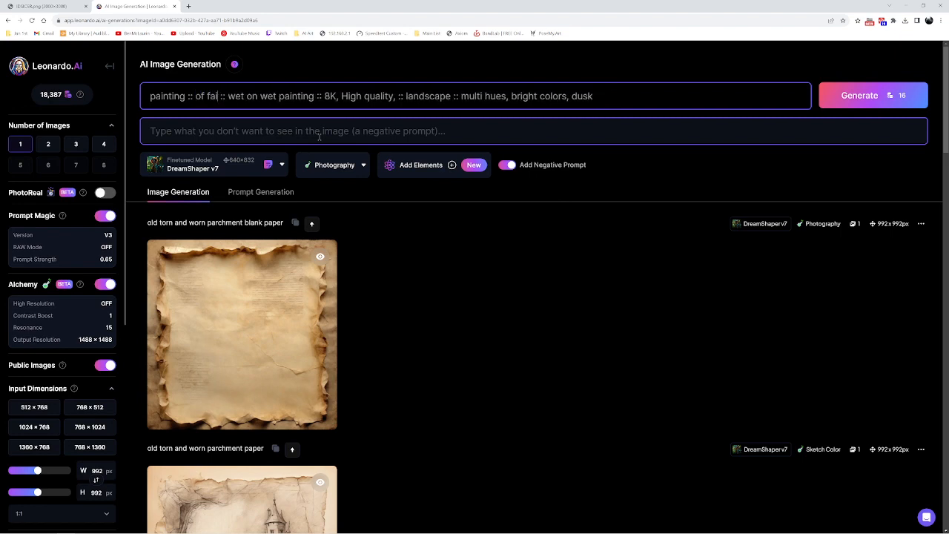
type("a fantasy")
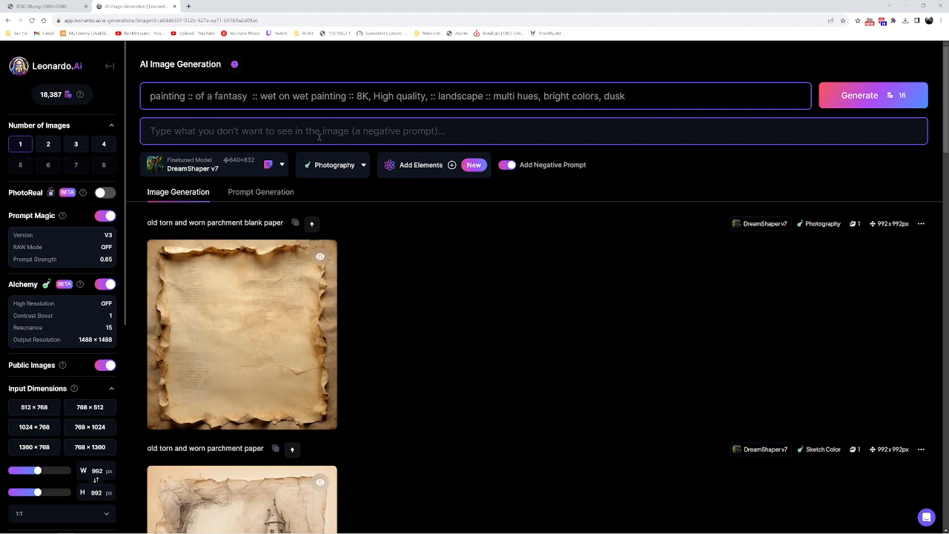
type(" fa")
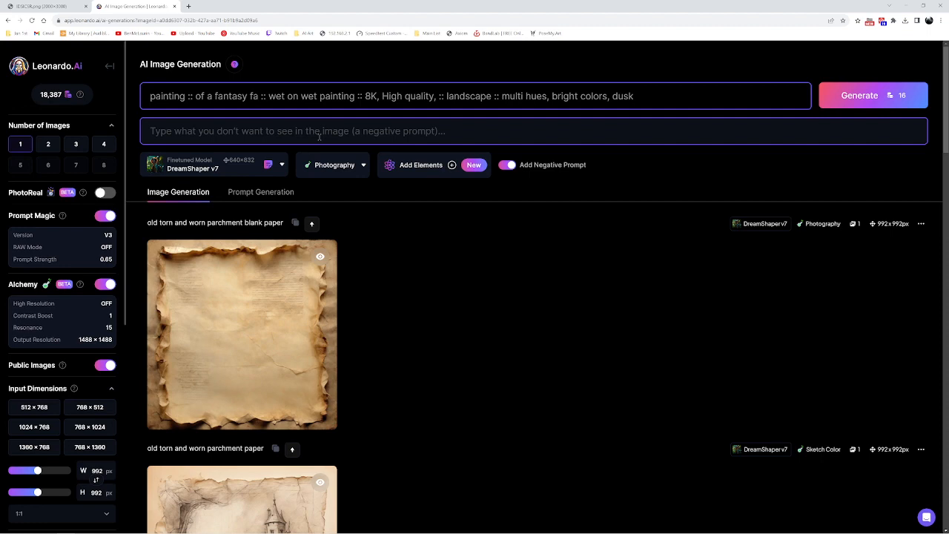
type("iry")
type(" village")
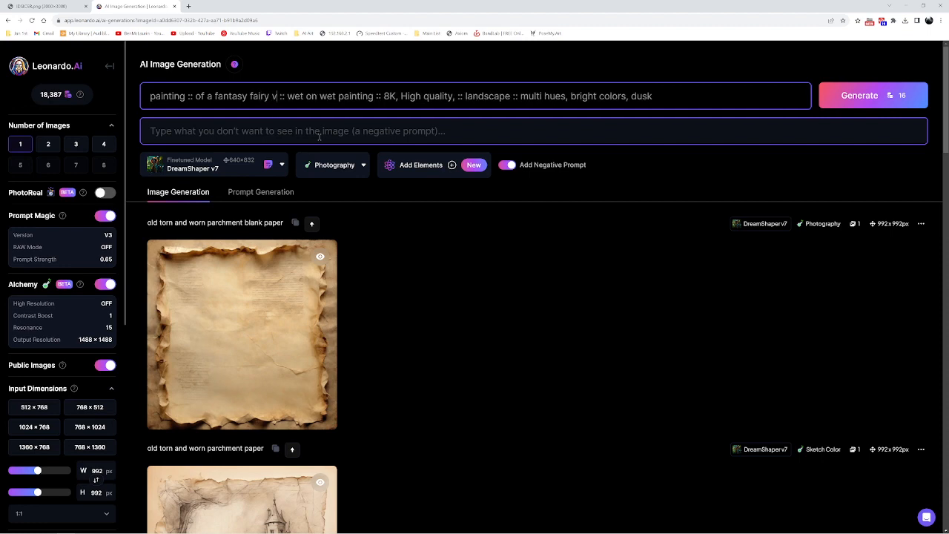
Extend the prompt's description after "fairy village" with "built into giant willow trees".
type(" built into")
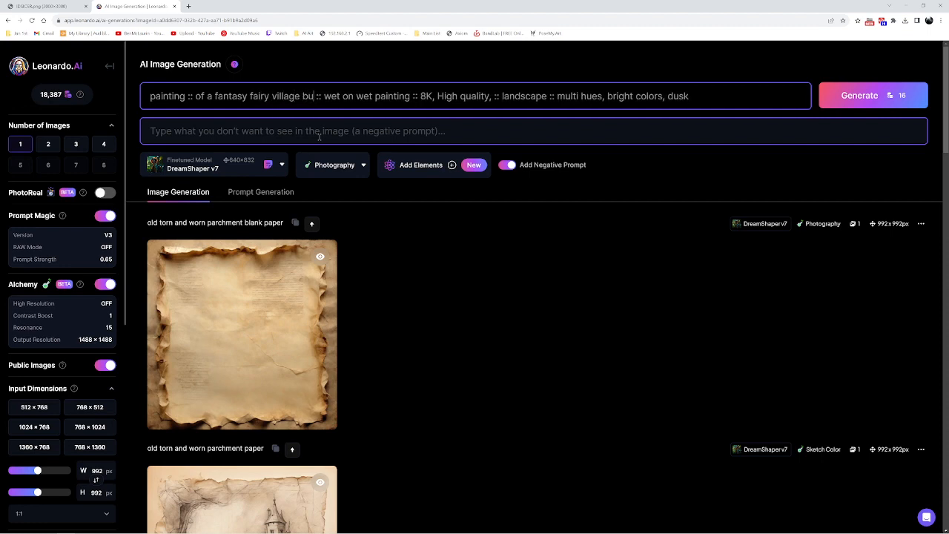
type(" t")
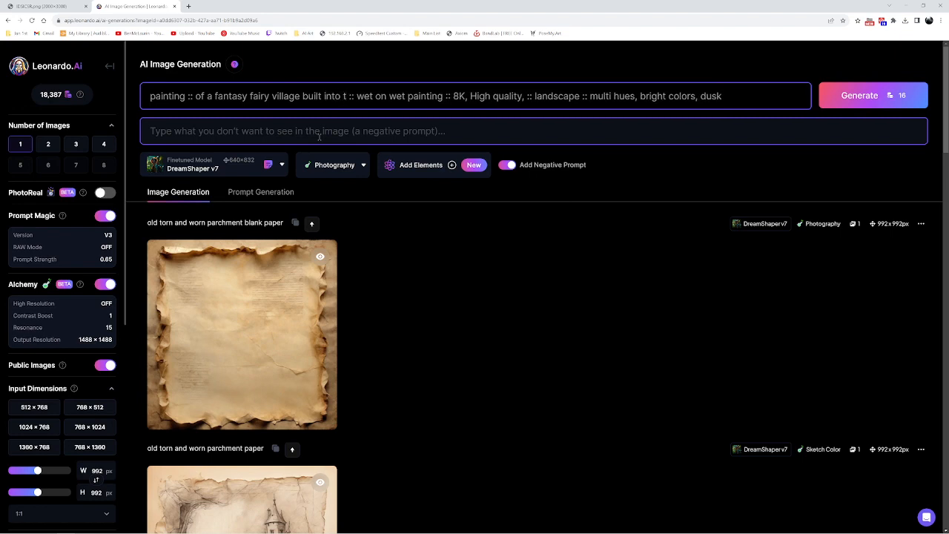
key("BackSpace")
type("giant ")
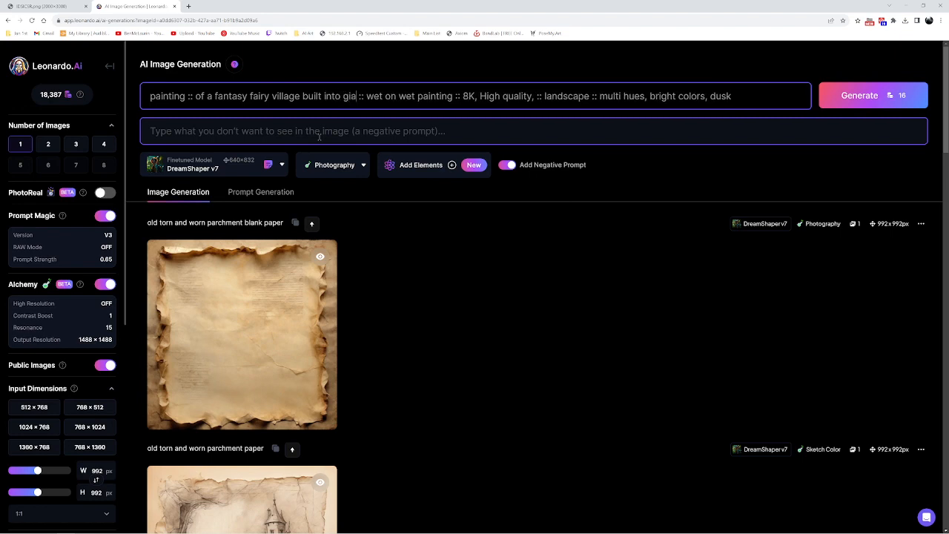
type("willow tr")
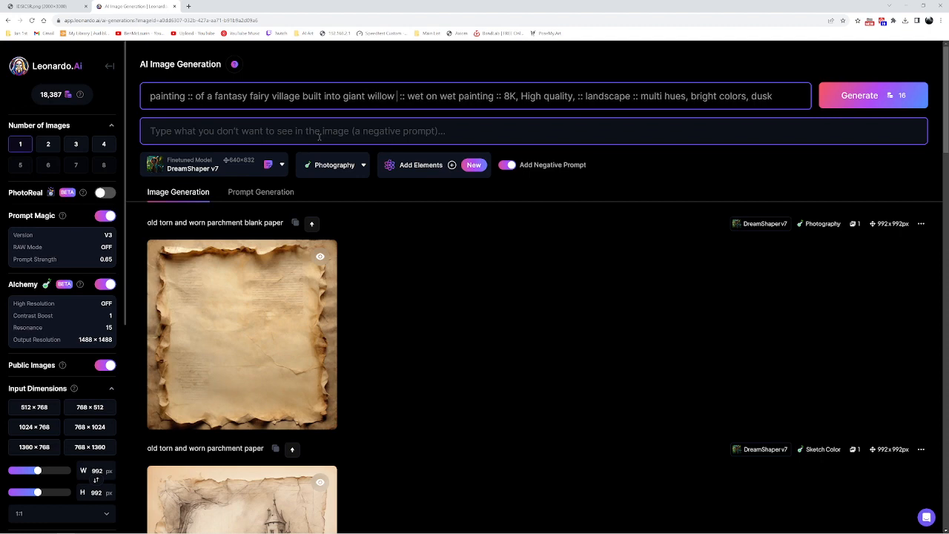
type("ees")
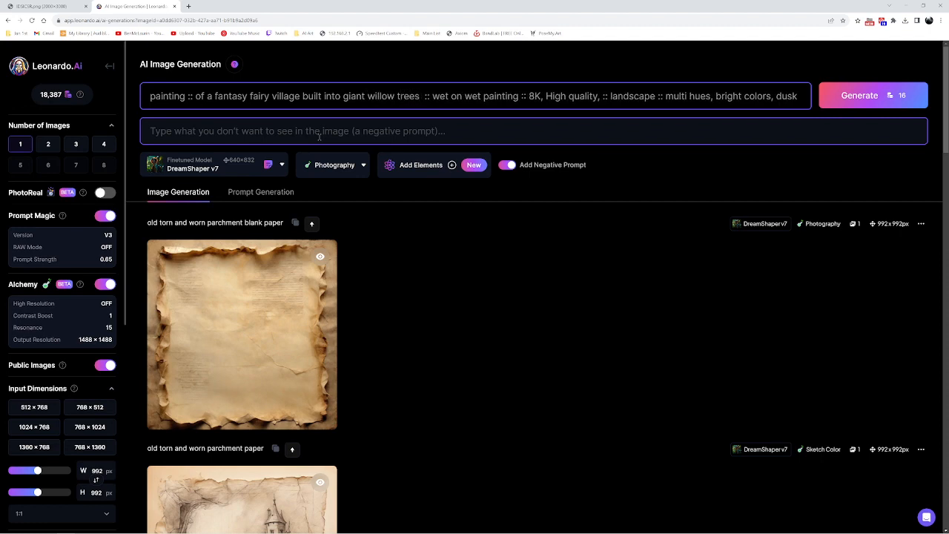
Continue the description after "willow trees" with "surrounded by amazing rose gardens", without a trailing comma.
type(" surrou")
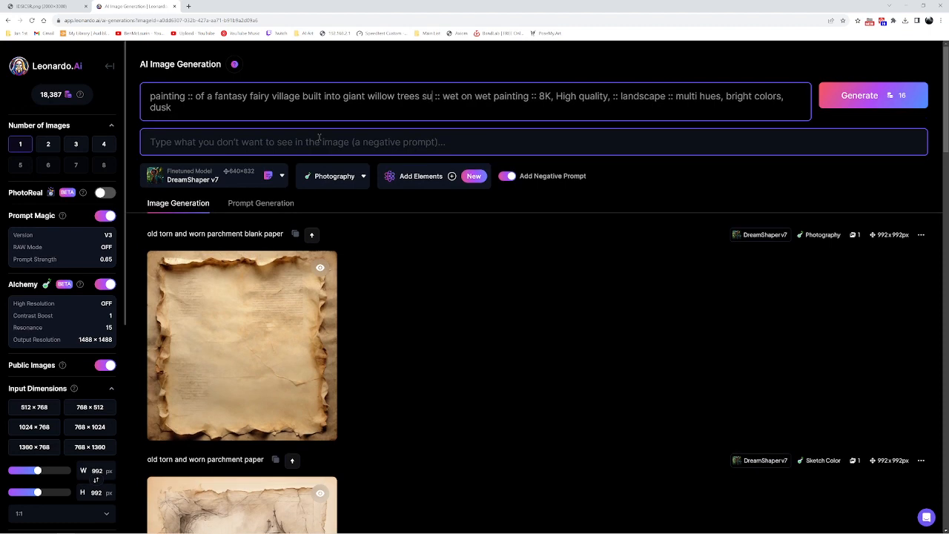
type("nded by ")
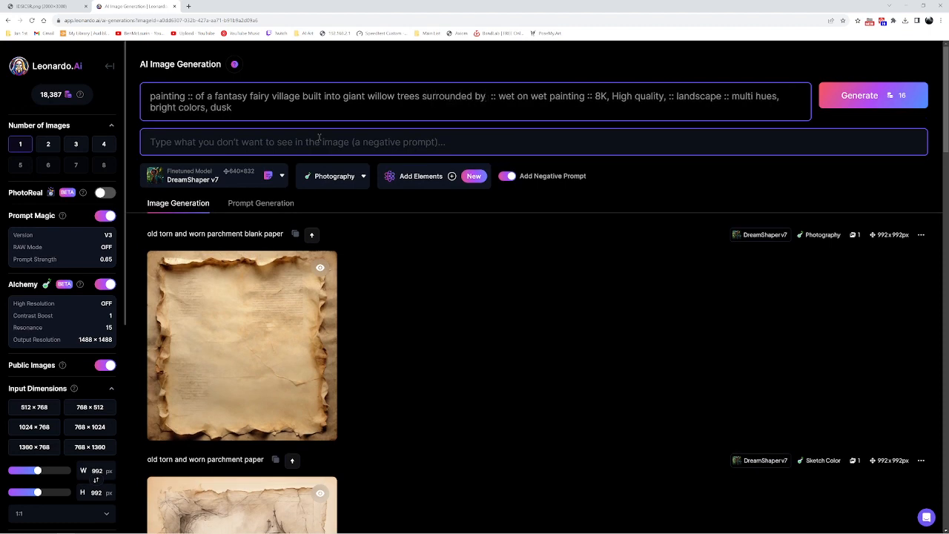
type("ama")
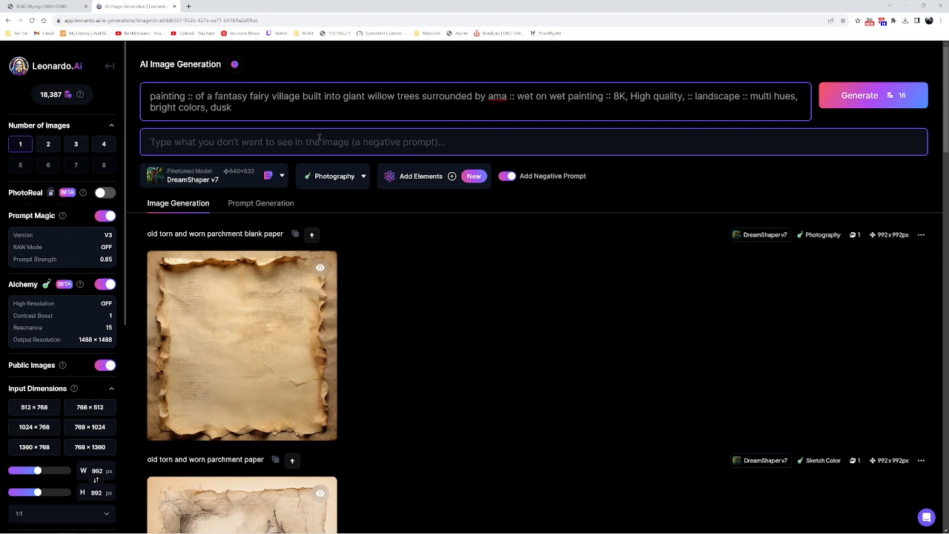
type("zing")
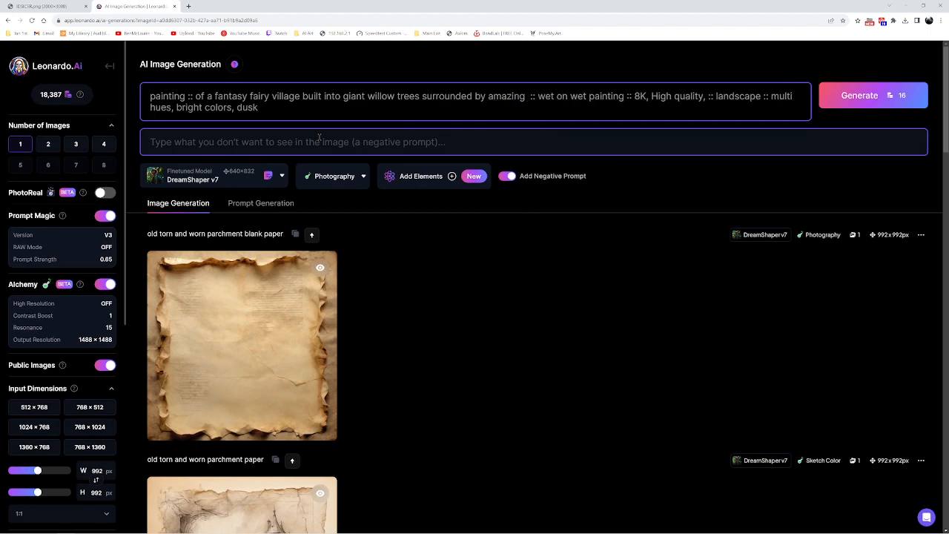
type(" rose g")
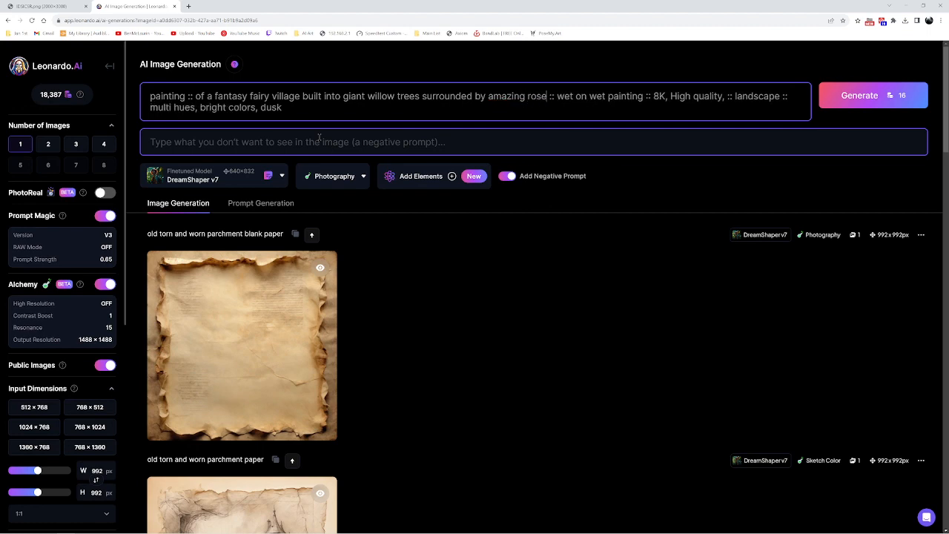
type("ardens,")
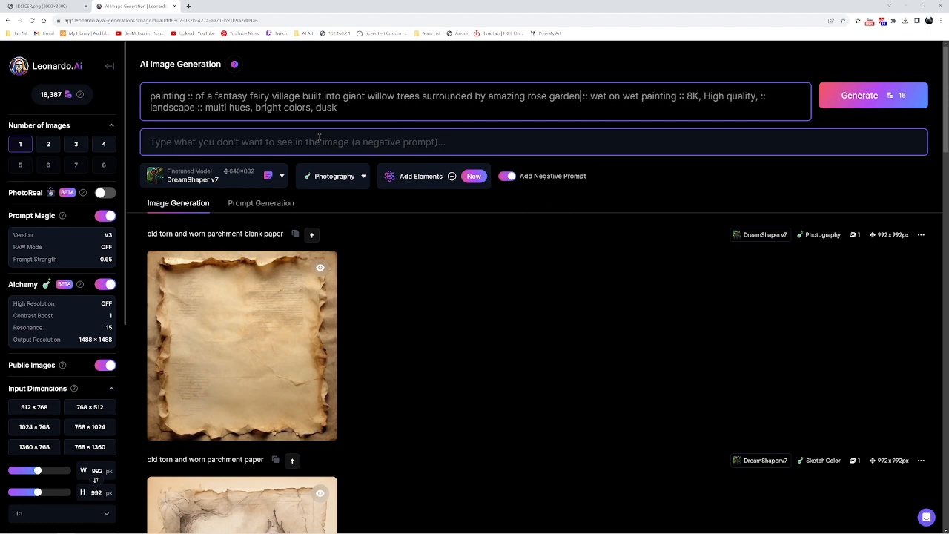
key("BackSpace")
Continue the prompt's description after "rose gardens" with "with mountains and water falls in the background".
type("with mou")
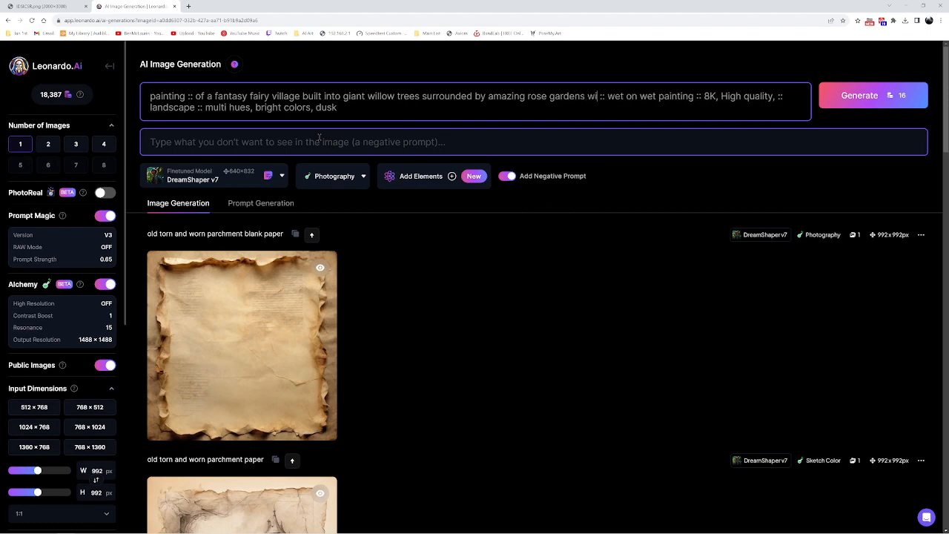
type("ntains and wa")
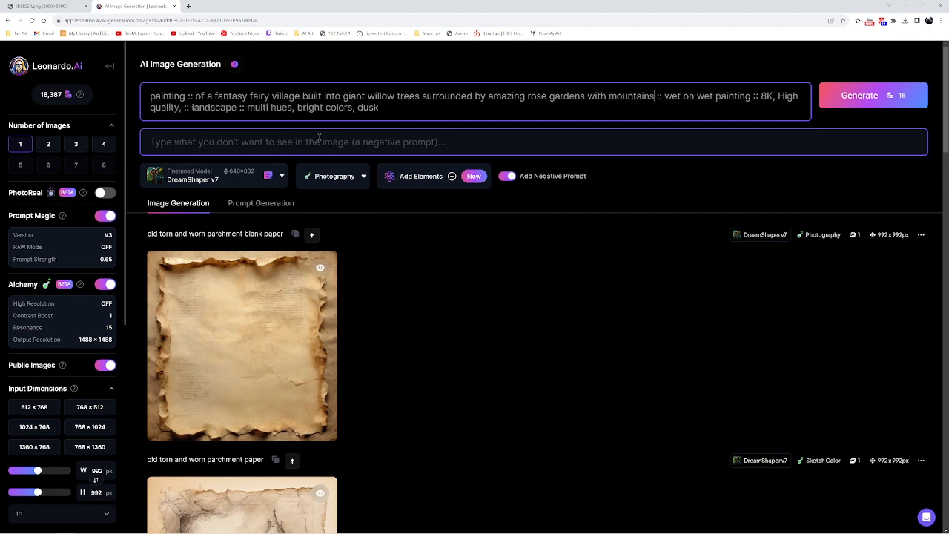
type("ter falls ")
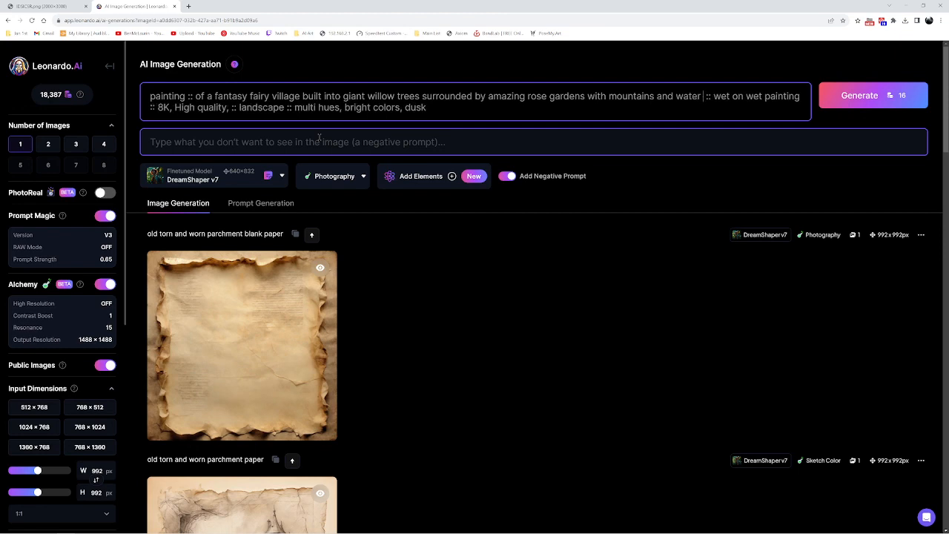
type("in the backgroun")
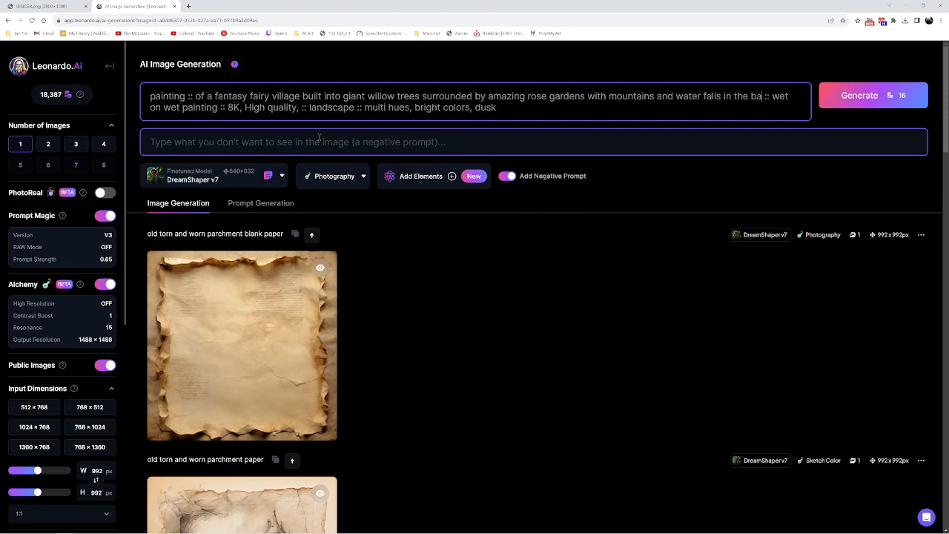
type("df")
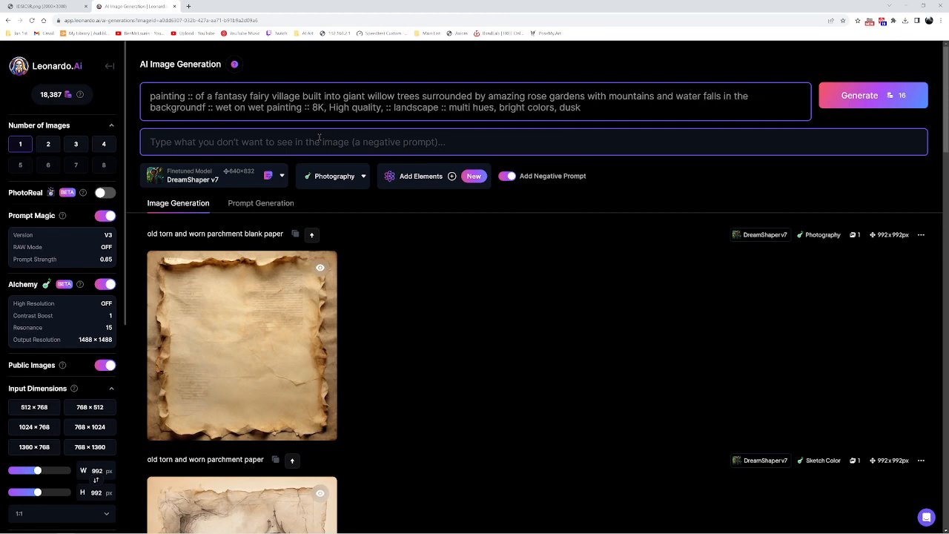
key("BackSpace")
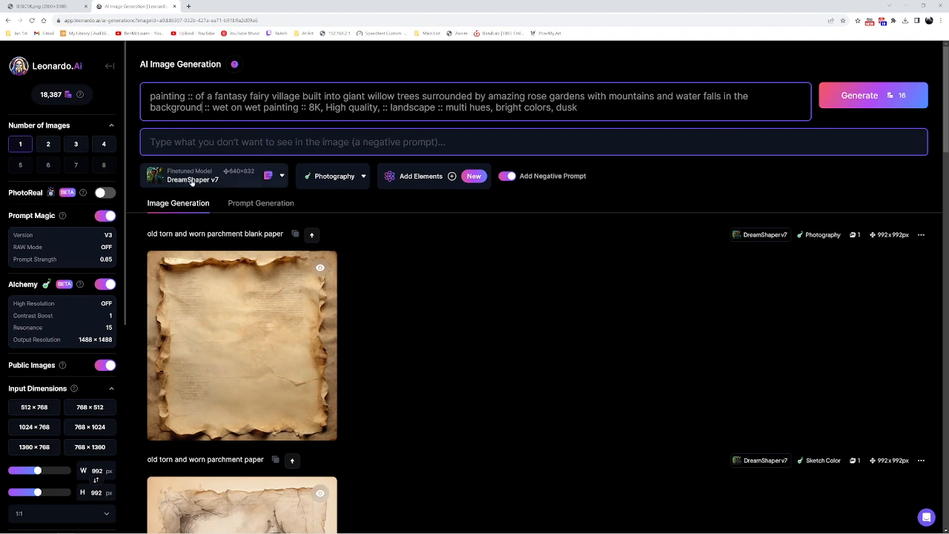
Change the generation style preset to Sketch Color.
left_click(353, 180)
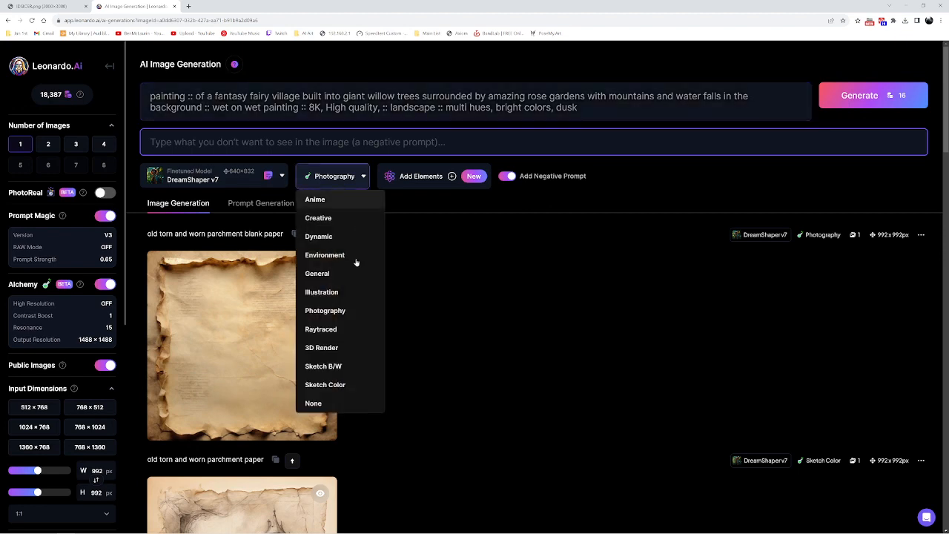
left_click(323, 375)
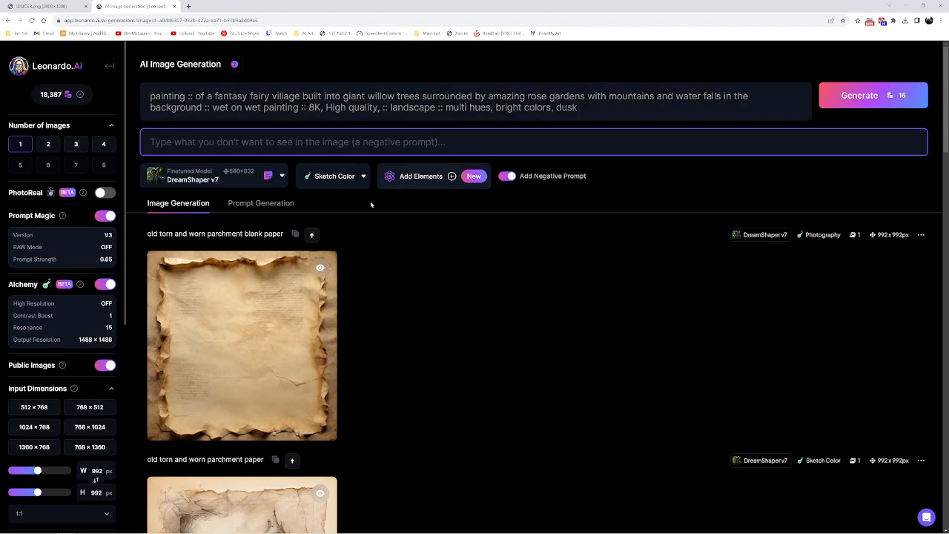
Set Prompt Magic to V3 with a strength of 0.55 and RAW Mode off, and save the settings.
scroll(61, 385, "down", 3)
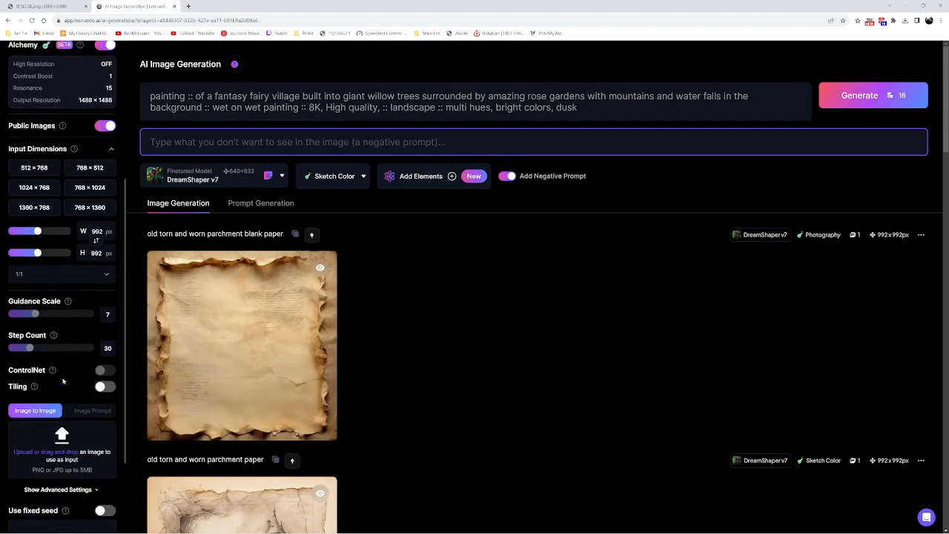
scroll(63, 381, "up", 3)
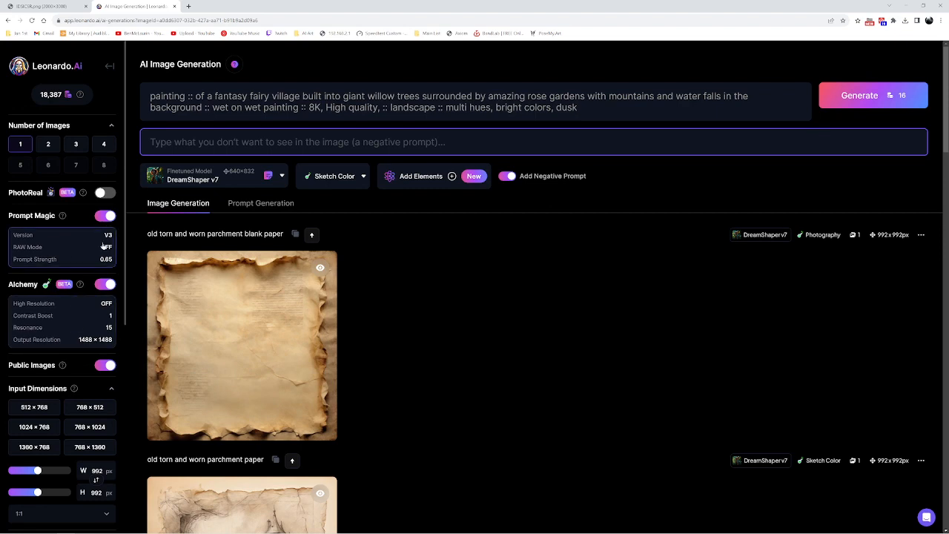
left_click(67, 247)
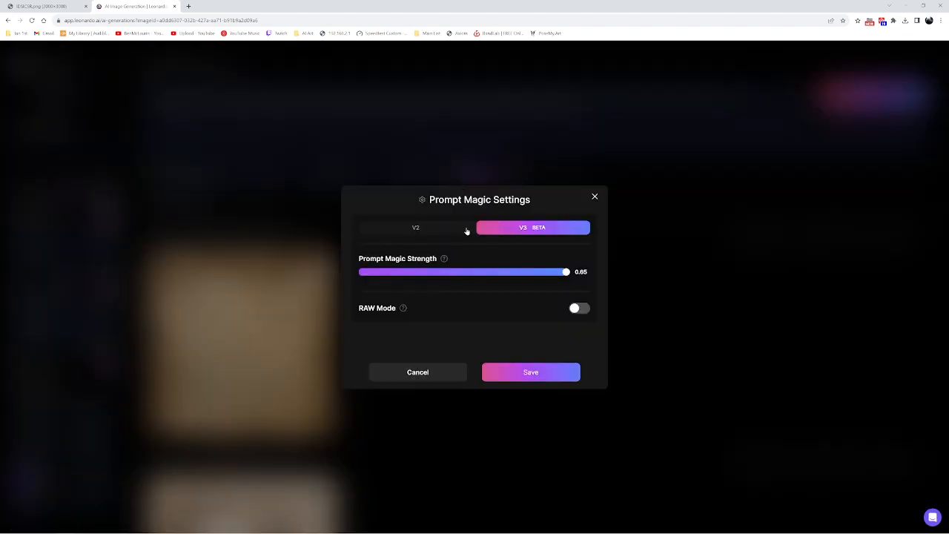
left_click(417, 227)
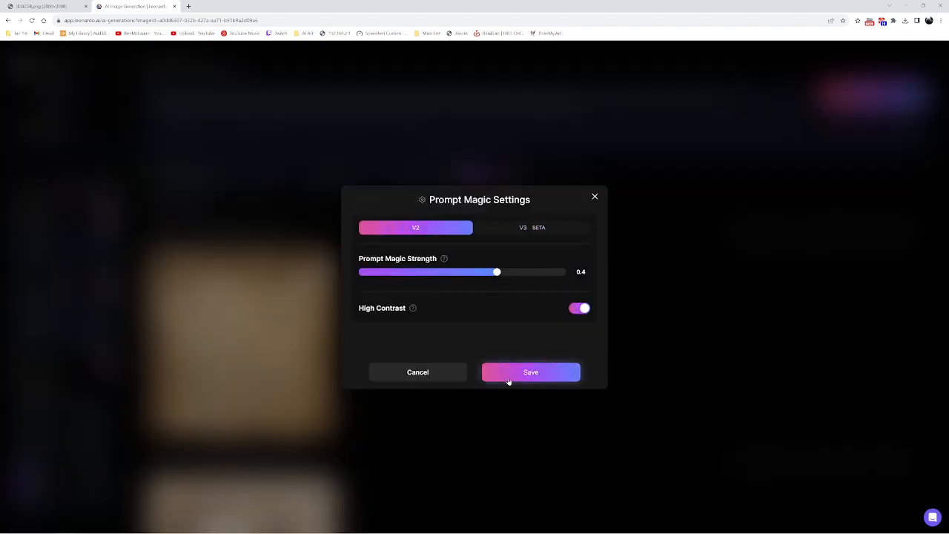
left_click(524, 227)
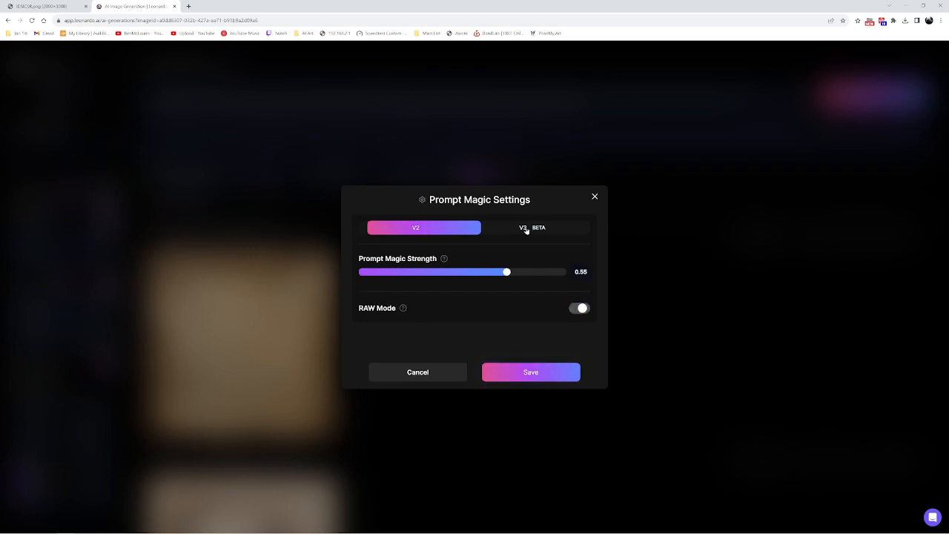
left_click(531, 373)
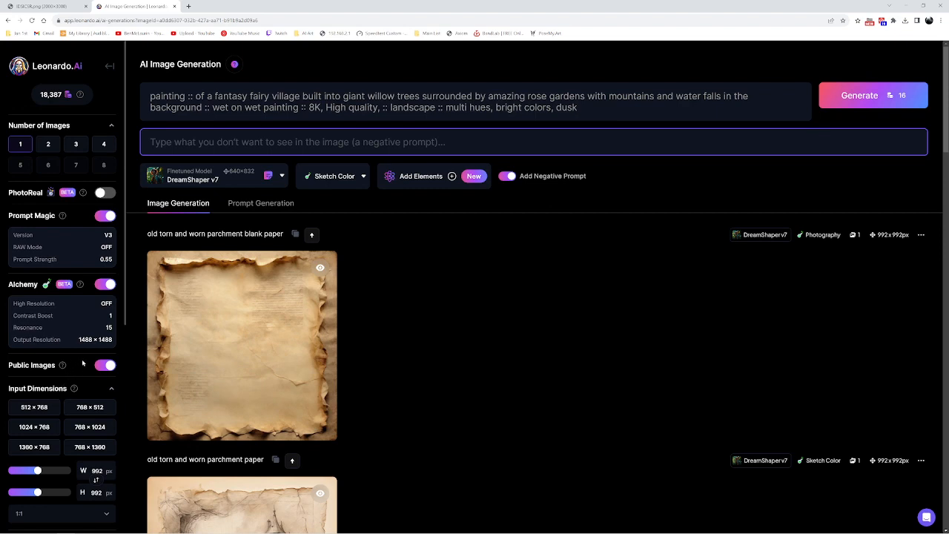
Set the input dimensions to 1536 × 1024 px with a 3:2 aspect ratio.
scroll(109, 302, "down", 1)
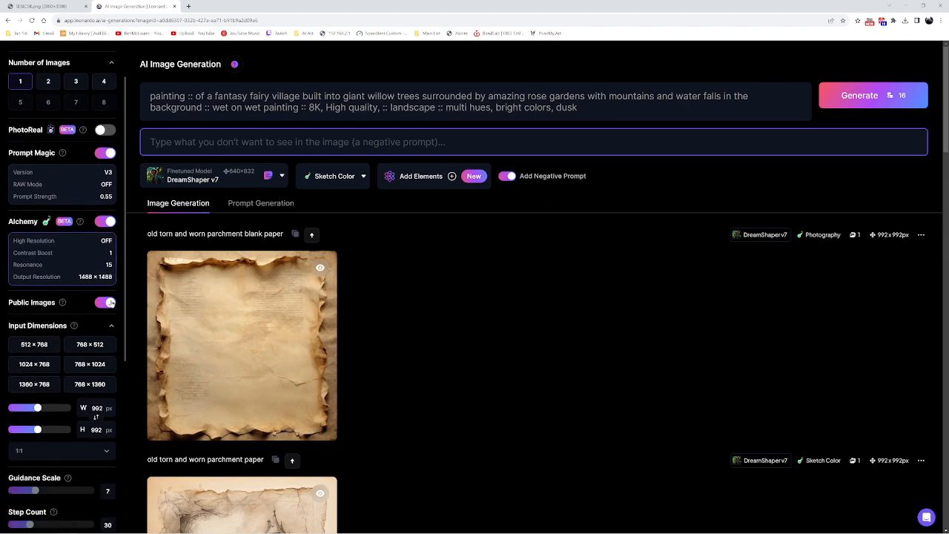
scroll(110, 302, "down", 1)
left_click_drag(37, 360, 70, 381)
left_click(66, 402)
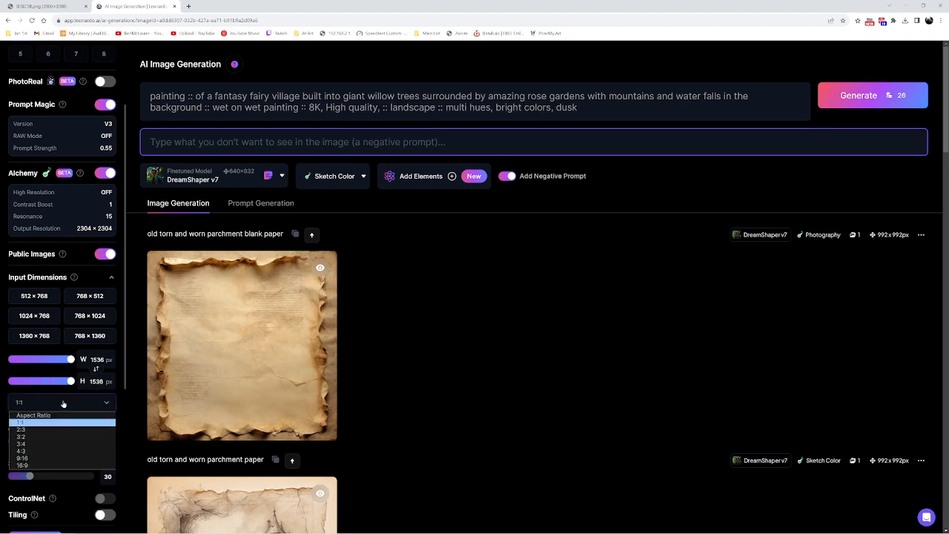
left_click(32, 437)
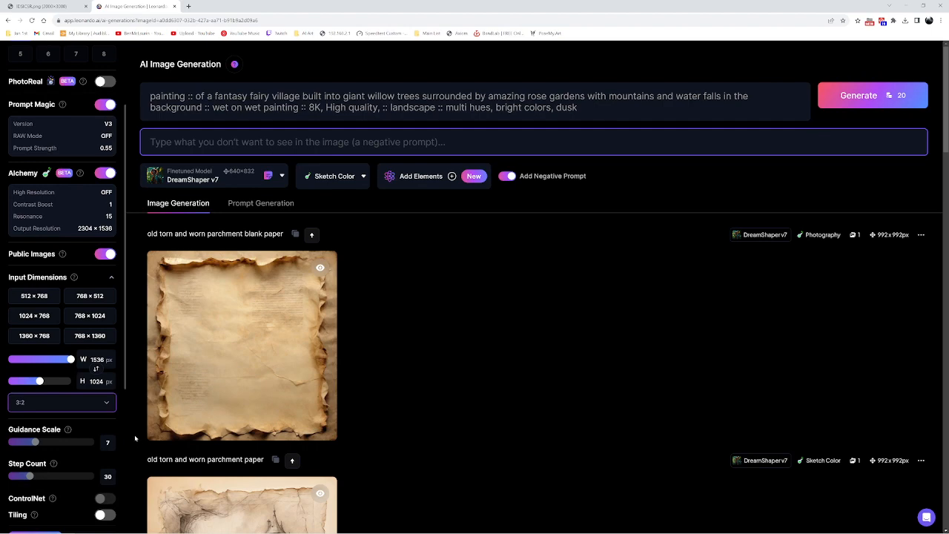
Generate one image from the fantasy fairy village prompt with the current settings.
scroll(135, 438, "down", 1)
scroll(108, 429, "down", 2)
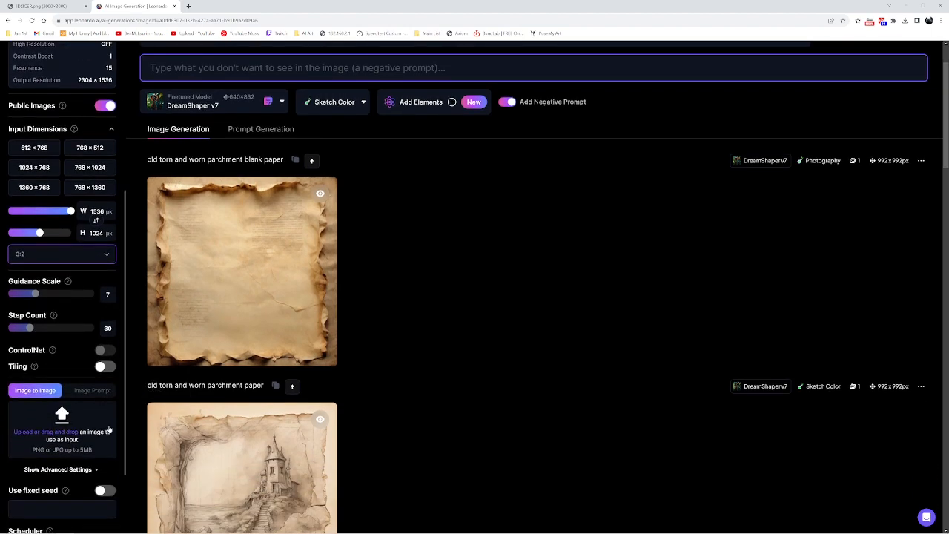
scroll(57, 425, "up", 4)
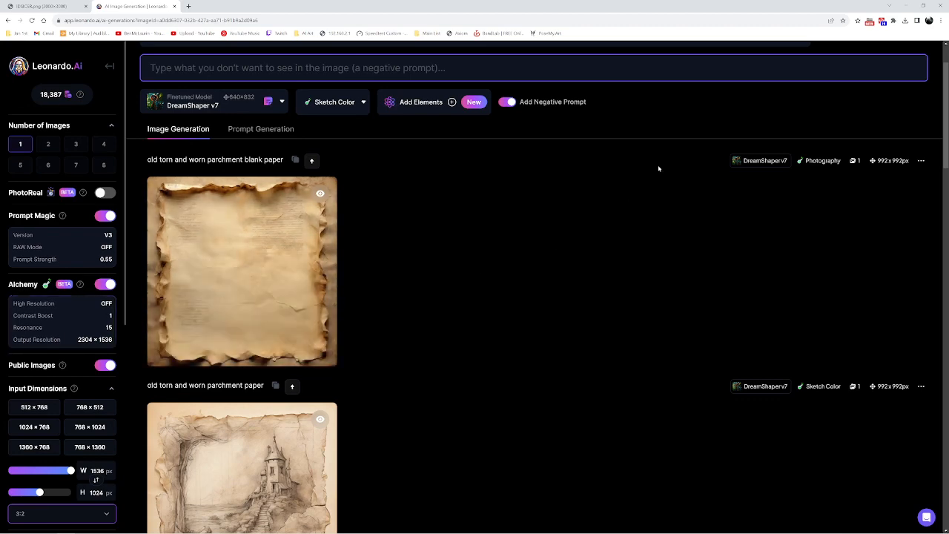
scroll(712, 252, "up", 1)
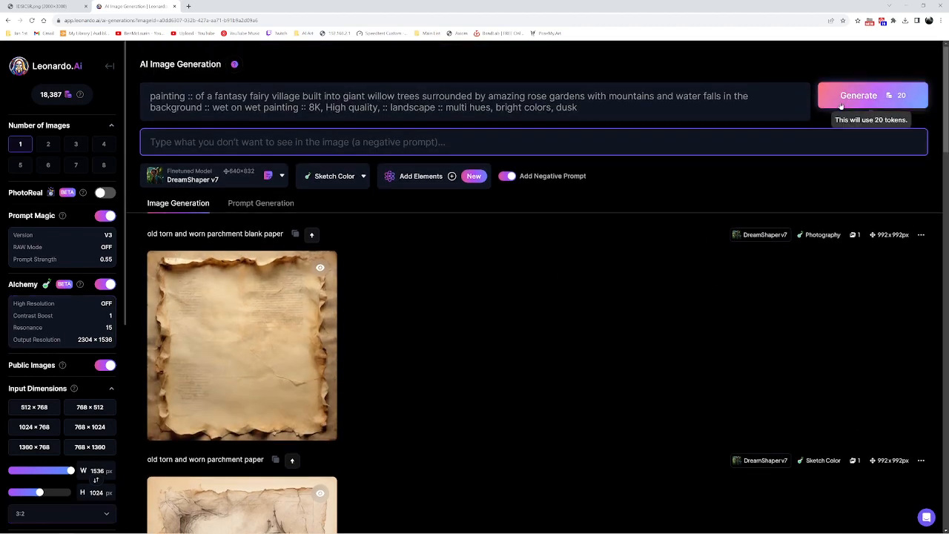
left_click(853, 100)
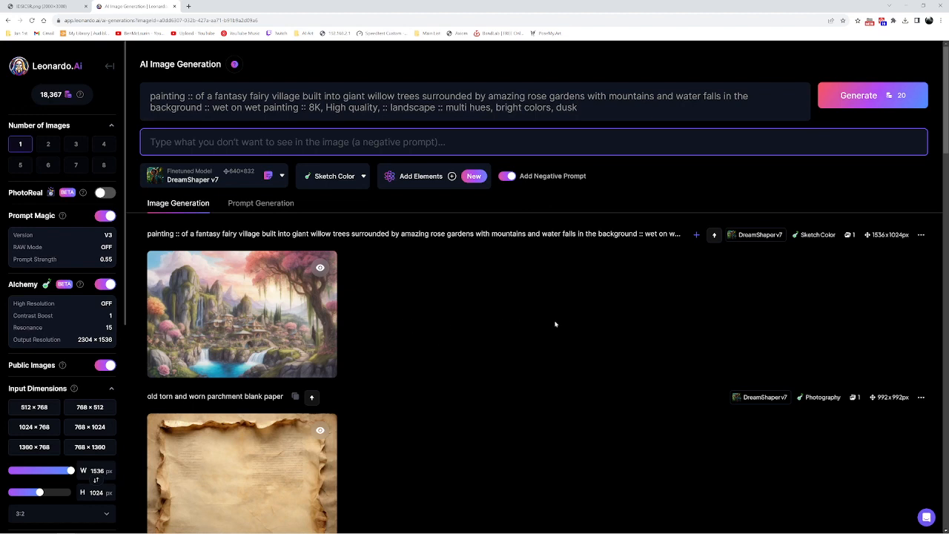
Inspect the generated fairy village image enlarged and review its generation info.
left_click(270, 315)
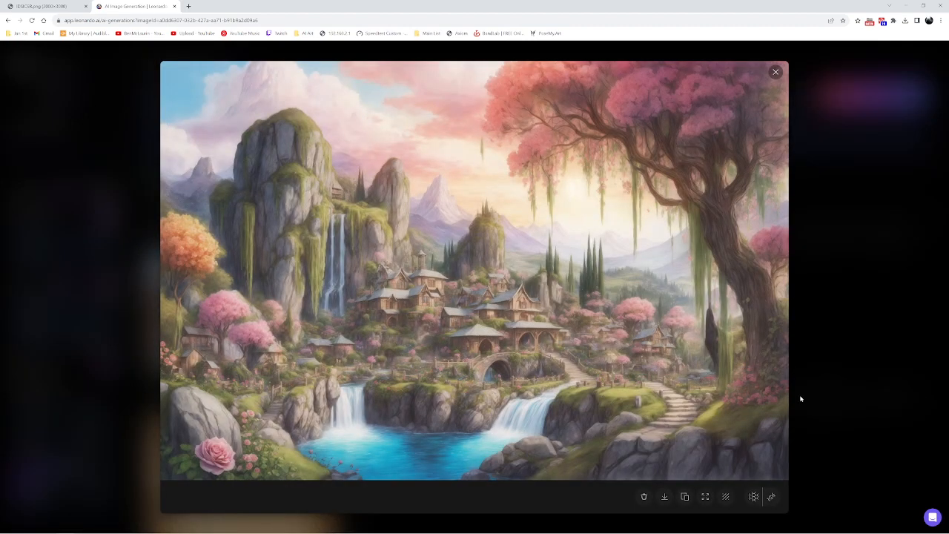
left_click(831, 401)
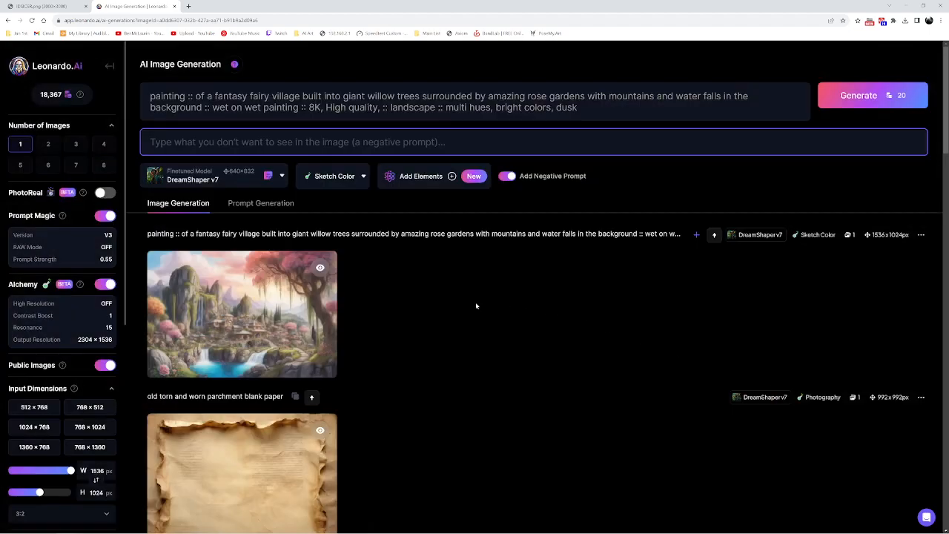
left_click(300, 291)
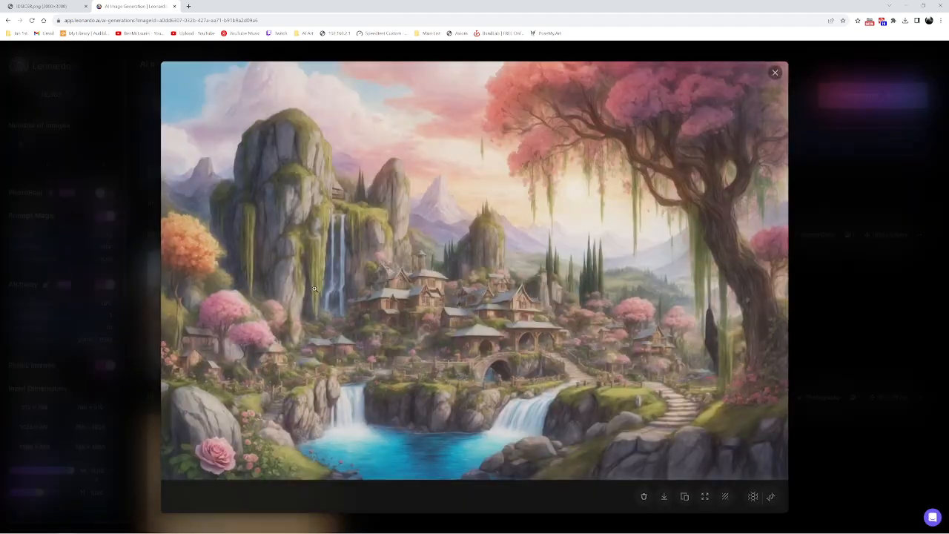
left_click(844, 386)
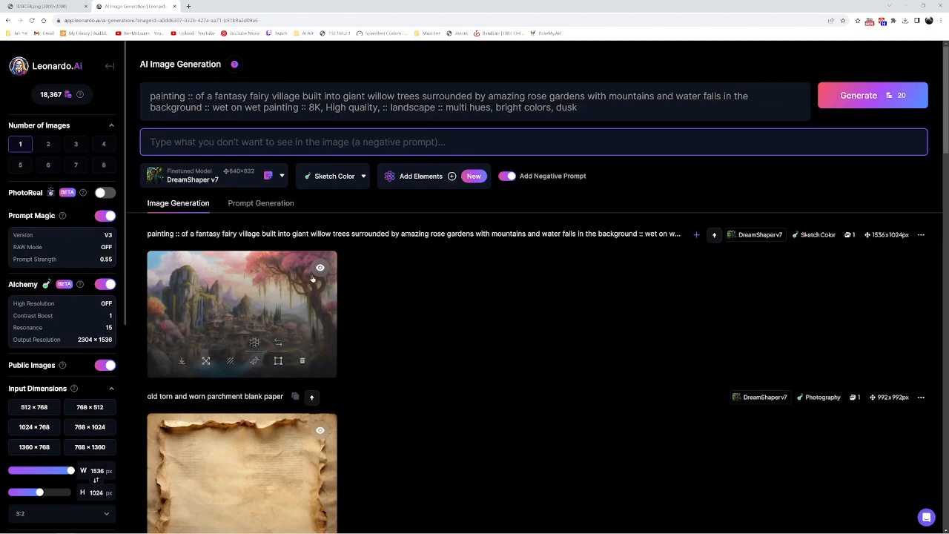
left_click(922, 235)
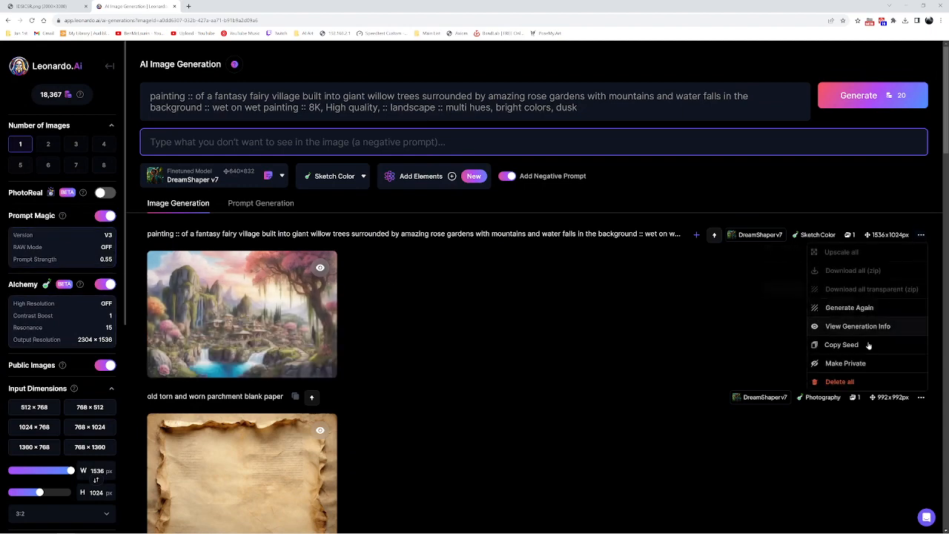
left_click(864, 327)
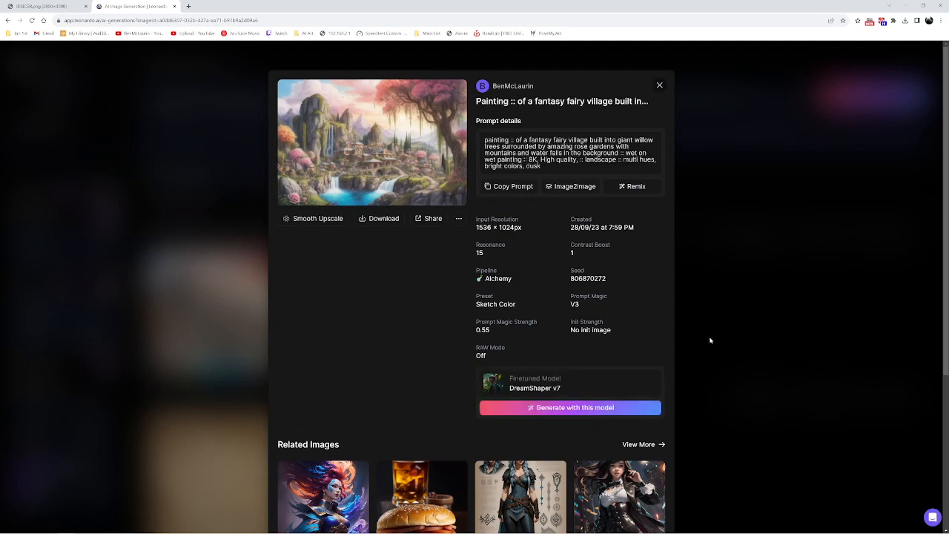
left_click(757, 376)
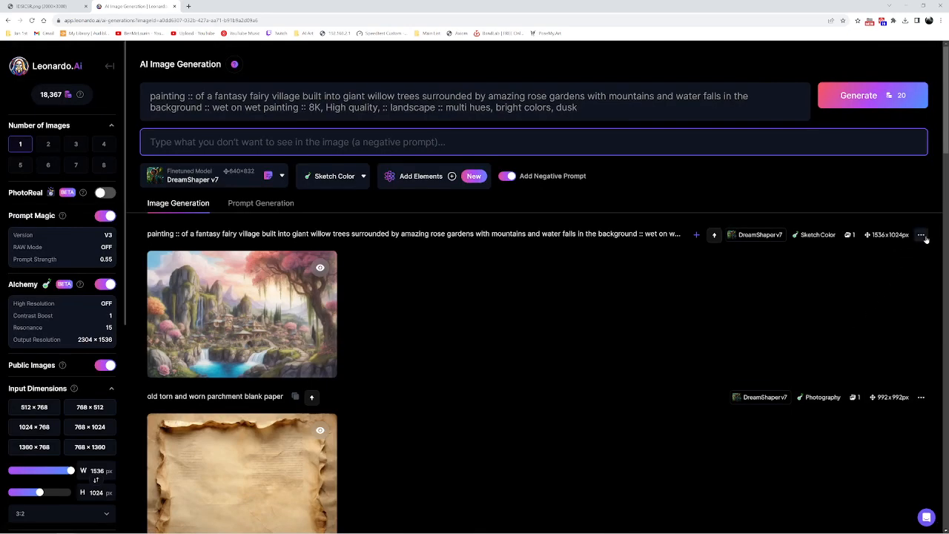
Copy the fairy village generation's seed and enter it as the fixed seed for new generations.
left_click(921, 235)
left_click(860, 346)
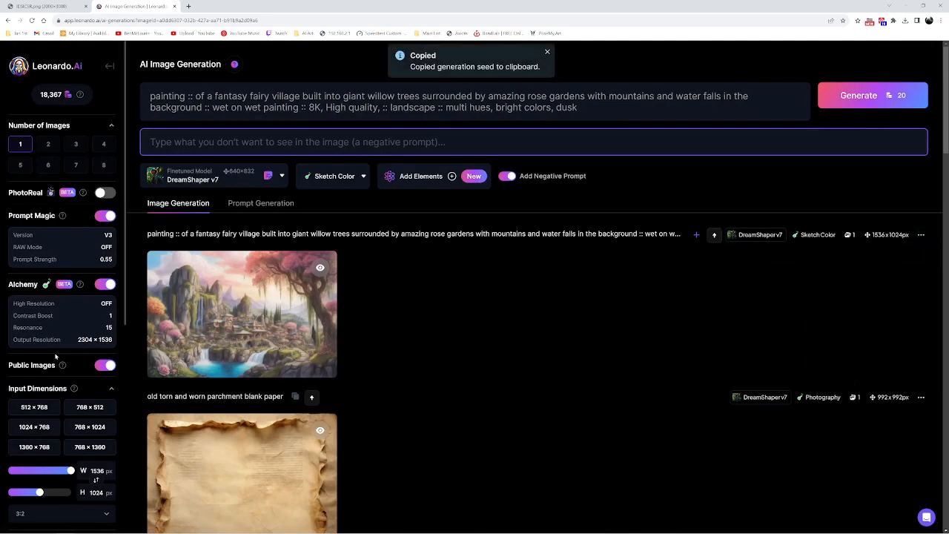
scroll(94, 365, "down", 4)
scroll(78, 408, "down", 2)
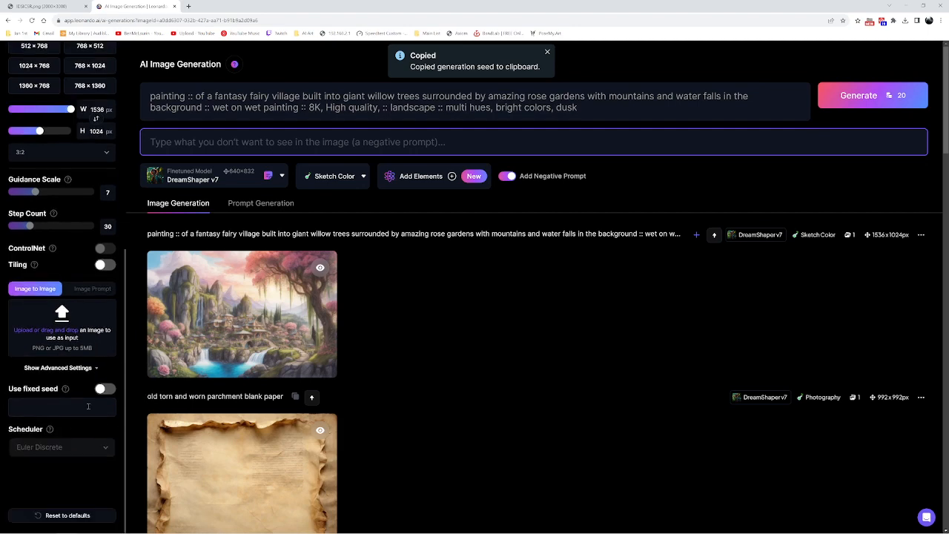
left_click(105, 388)
left_click(73, 406)
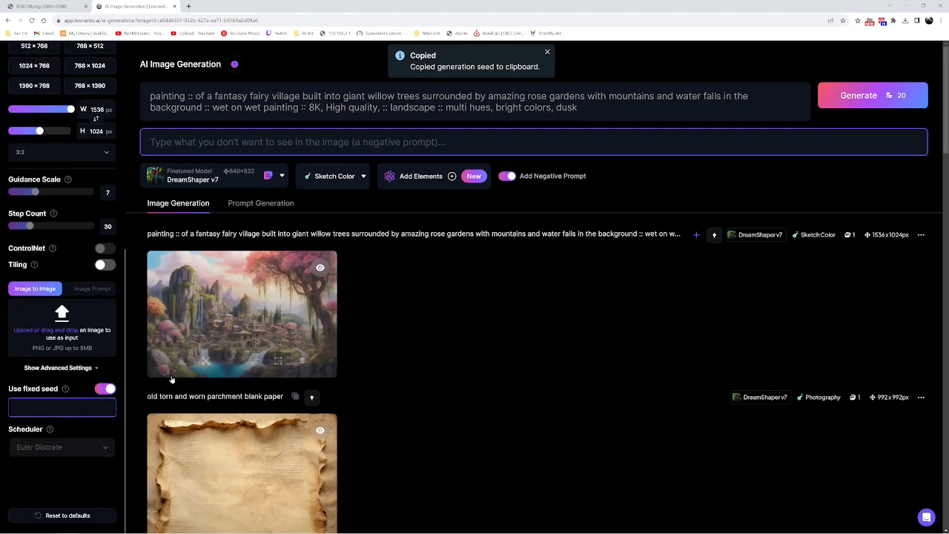
key("ctrl+v")
Switch Prompt Magic to V2 with a strength of 0.4 and High Contrast on, and save the settings.
scroll(85, 304, "up", 4)
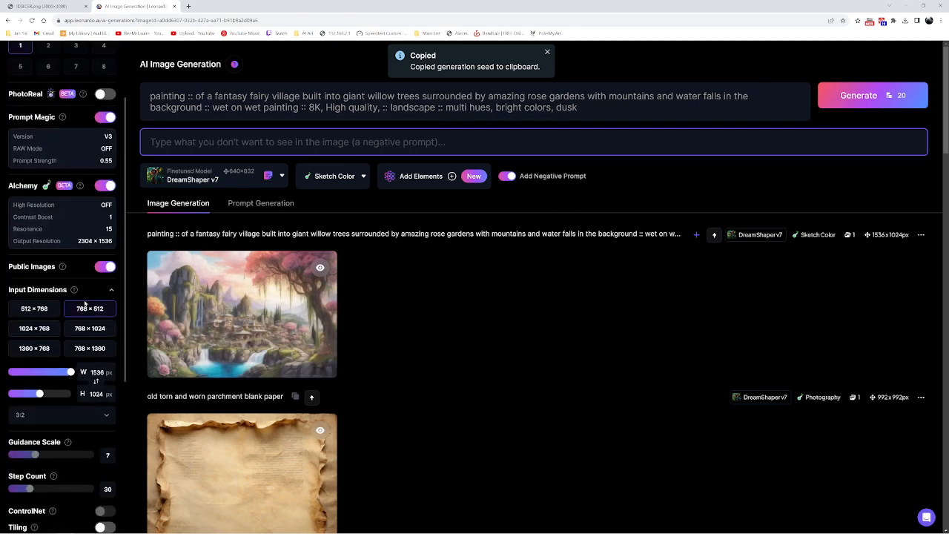
scroll(85, 303, "up", 3)
left_click(60, 246)
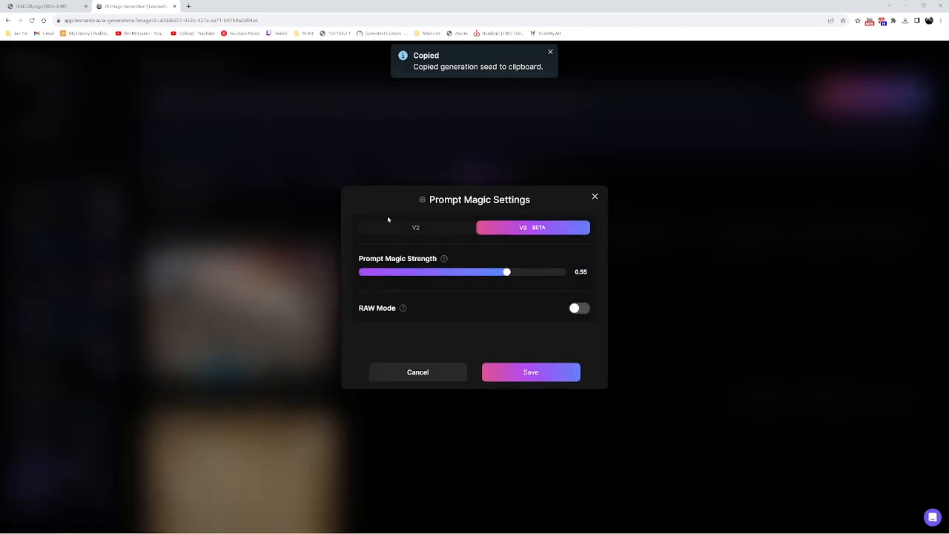
left_click(428, 227)
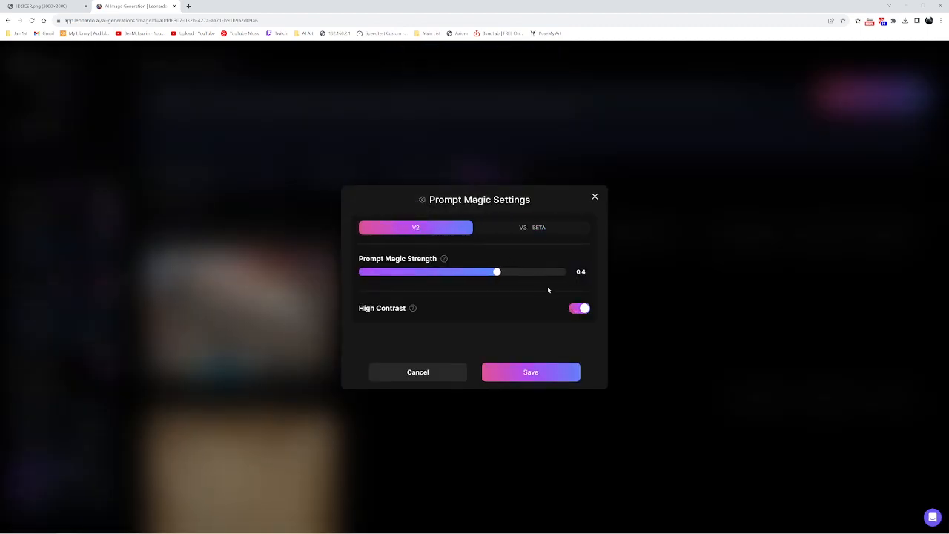
left_click(540, 373)
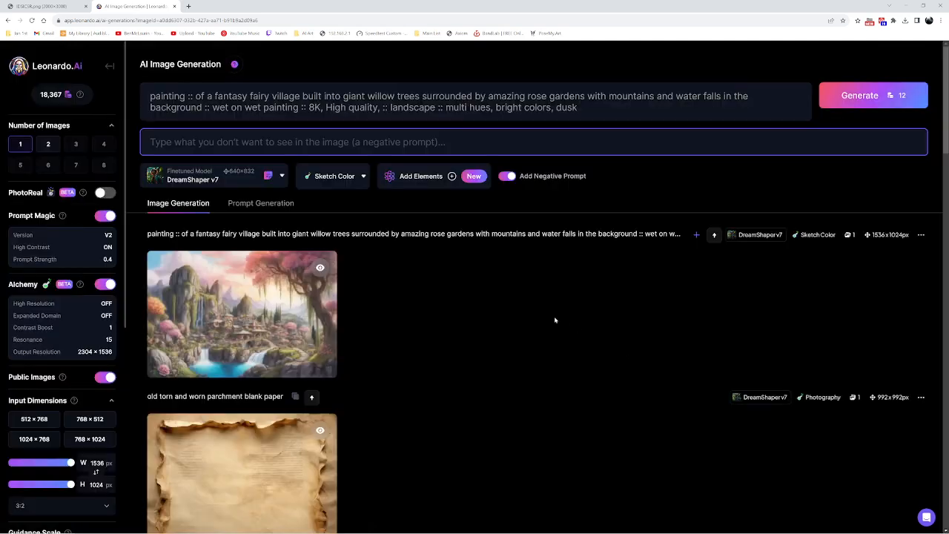
Generate the fairy village image with the Prompt Magic V2 settings and inspect the result enlarged.
left_click(901, 102)
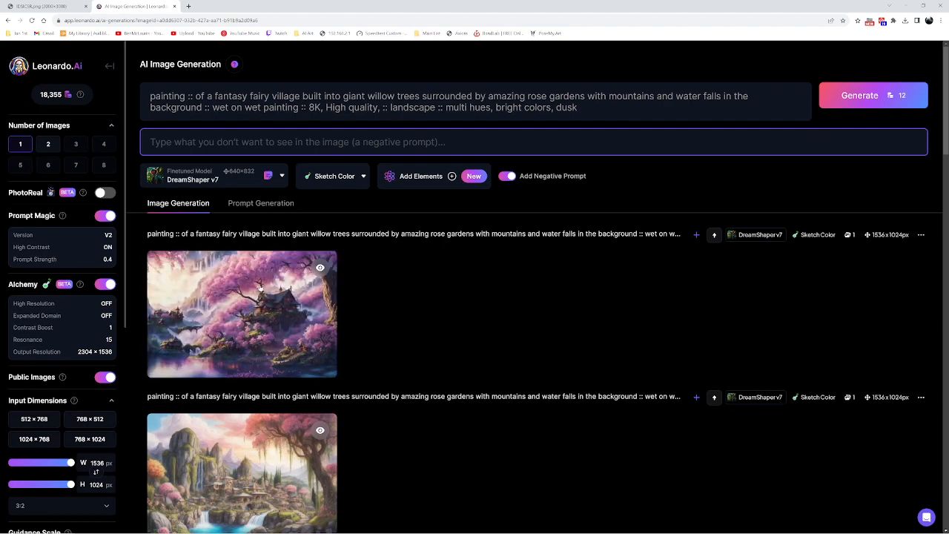
left_click(278, 279)
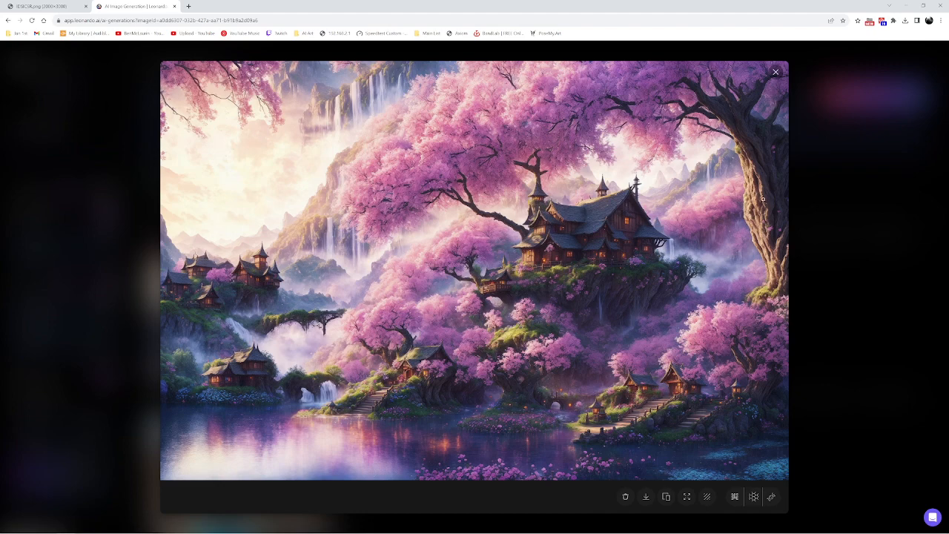
left_click(823, 423)
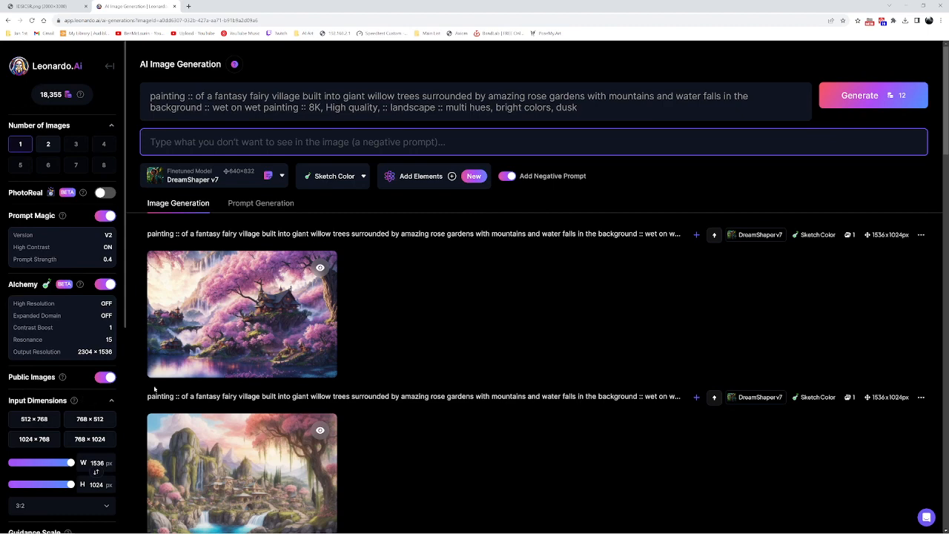
mouse_move(252, 323)
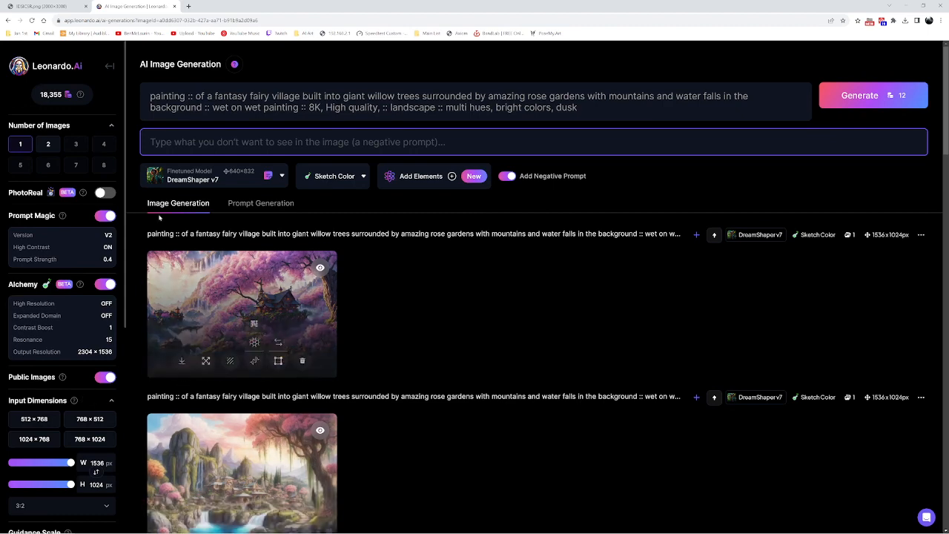
Turn off the fixed seed and remove "bright colors," from the fairy village prompt.
scroll(87, 254, "down", 4)
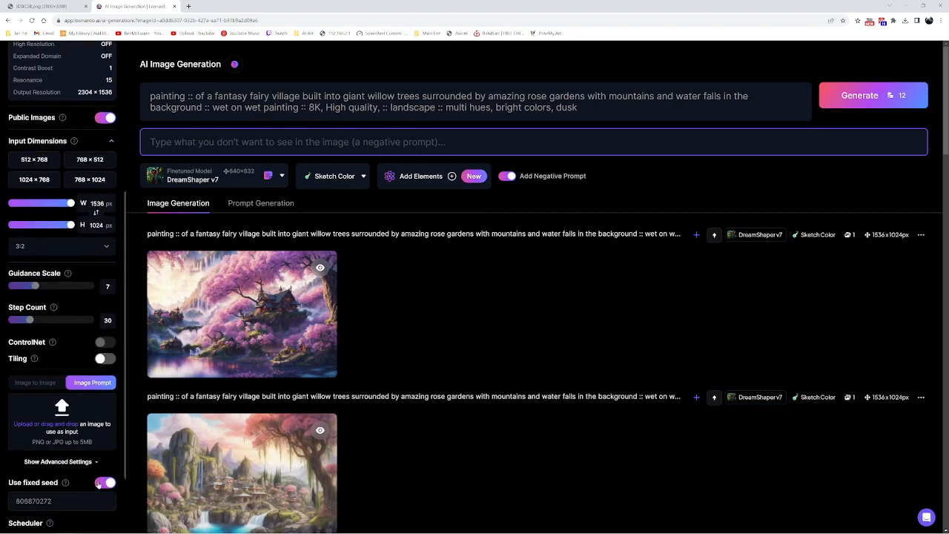
scroll(78, 391, "up", 4)
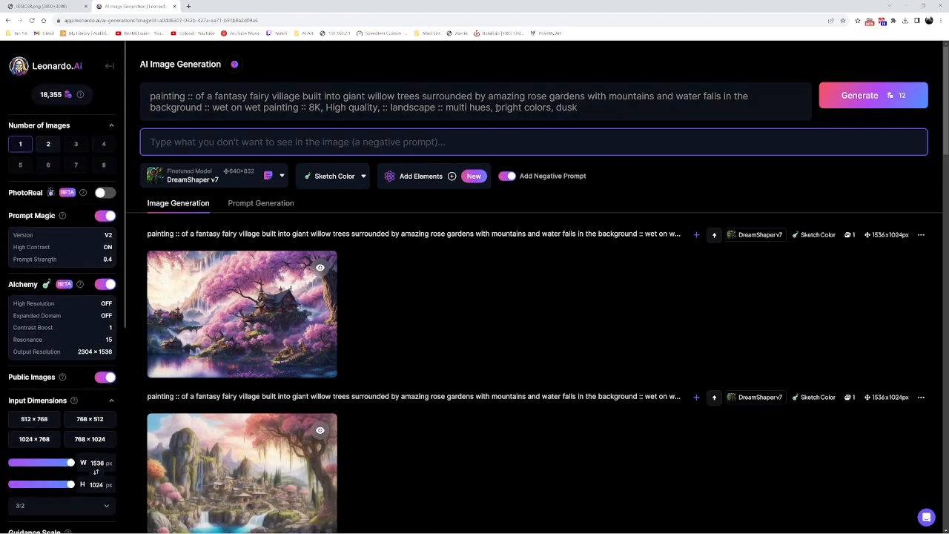
left_click_drag(497, 107, 556, 108)
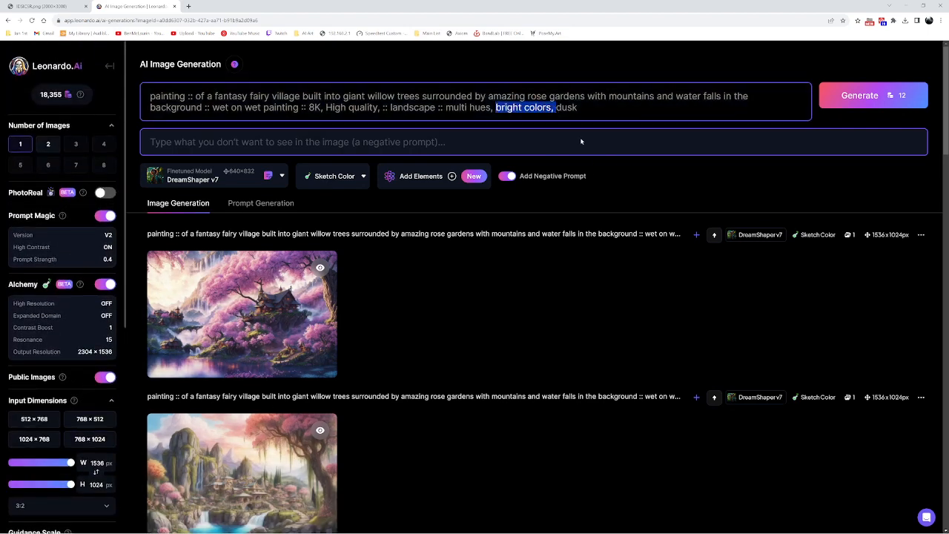
key("BackSpace")
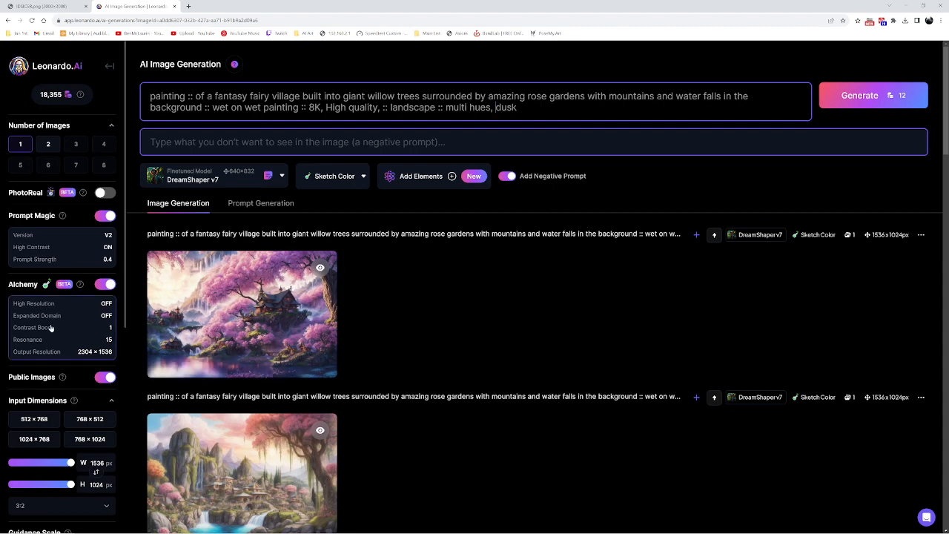
Add the multi color dust image file as an image prompt with an image weight of 0.44, and generate the village.
scroll(55, 325, "down", 4)
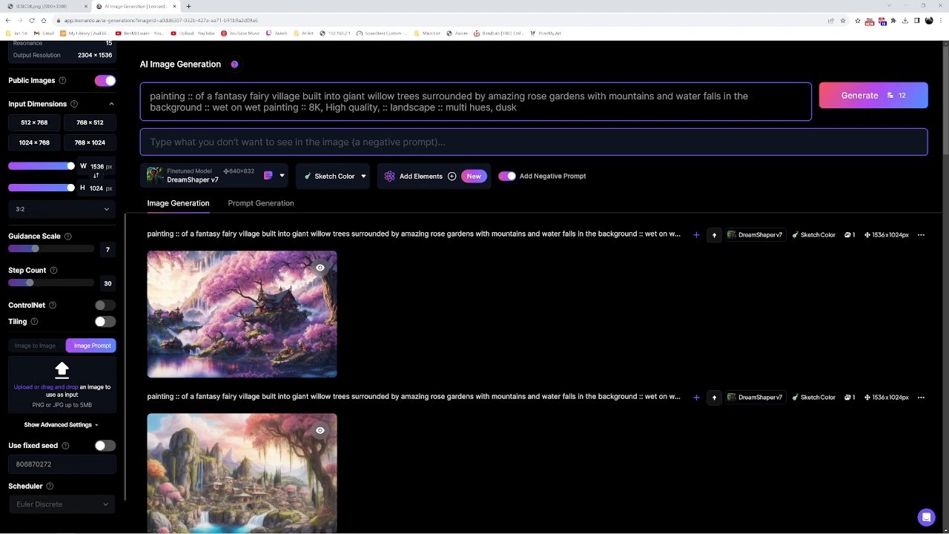
key("alt+Tab")
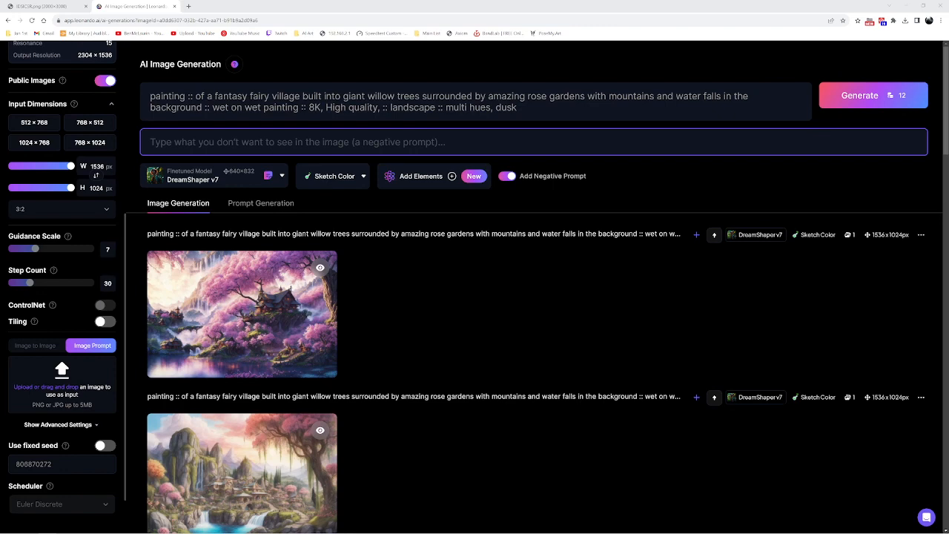
left_click_drag(2, 404, 62, 380)
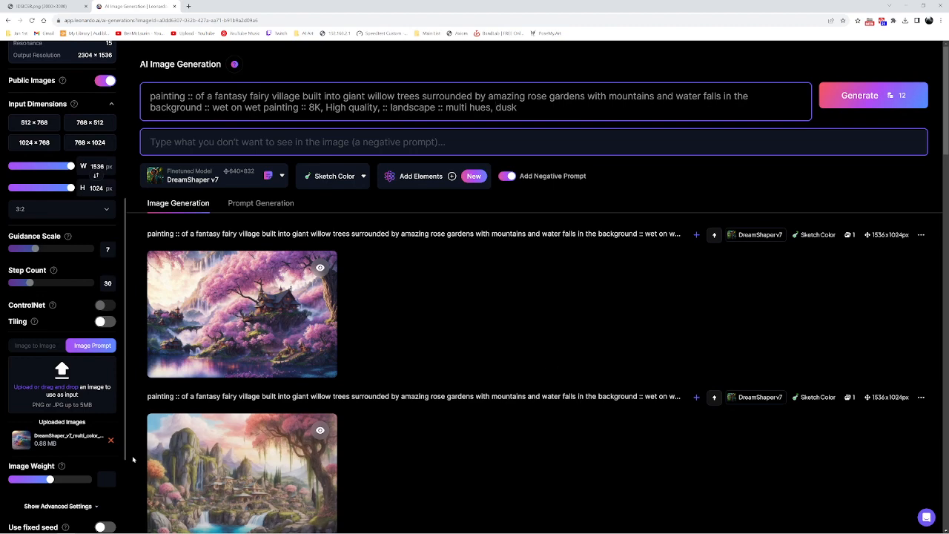
left_click_drag(51, 480, 21, 489)
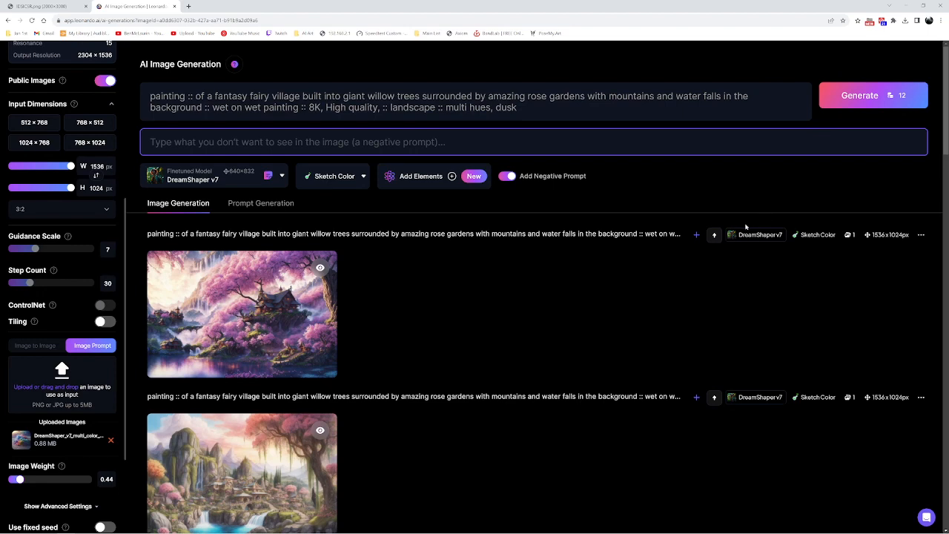
left_click(890, 96)
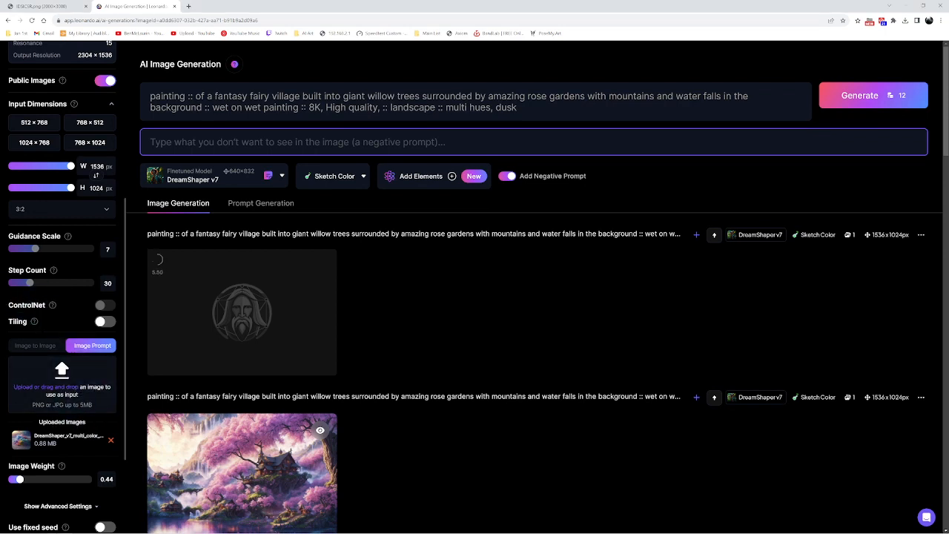
Add the old torn parchment image file as a second image prompt and generate the village again.
left_click_drag(1, 300, 61, 370)
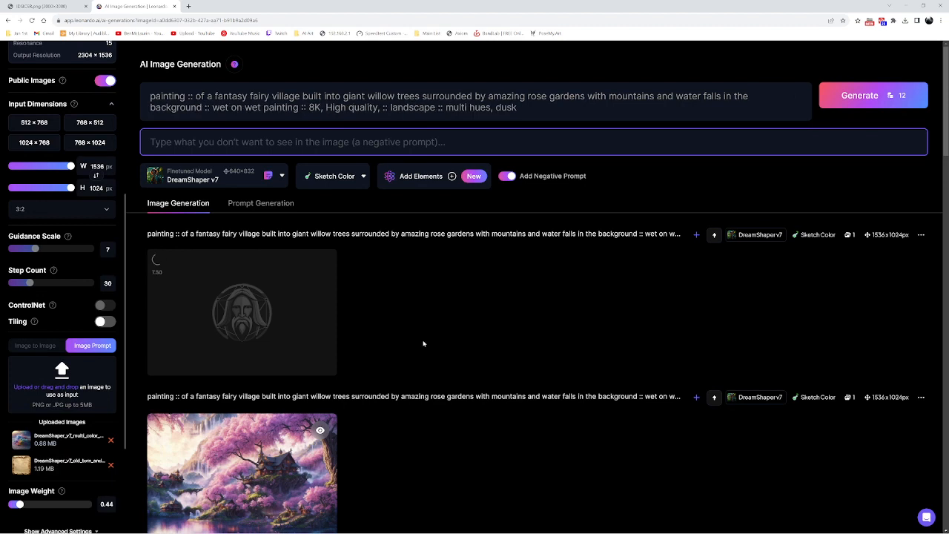
scroll(77, 325, "down", 1)
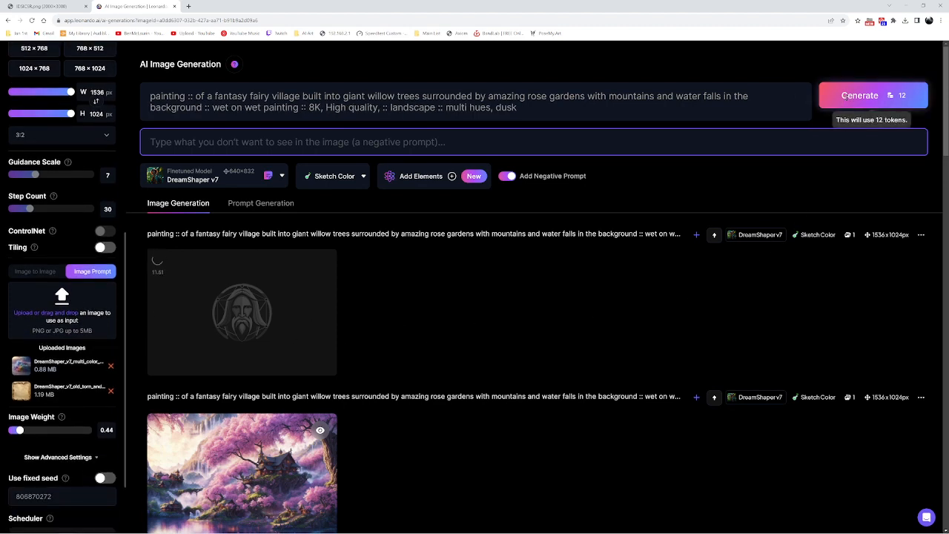
left_click(847, 98)
Compare the earlier V2 and V3 village images enlarged, and review the parchment and color dust source images in the generation history.
scroll(603, 319, "down", 3)
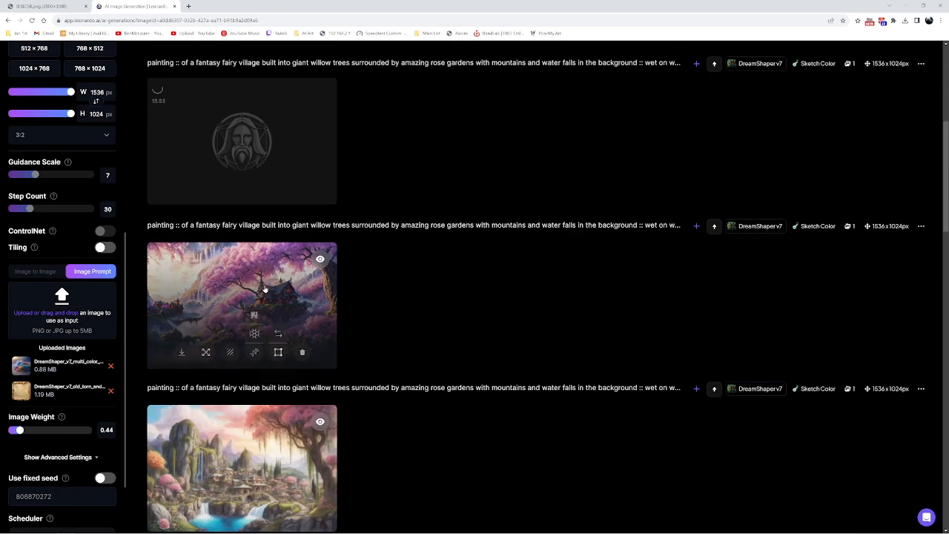
left_click(245, 300)
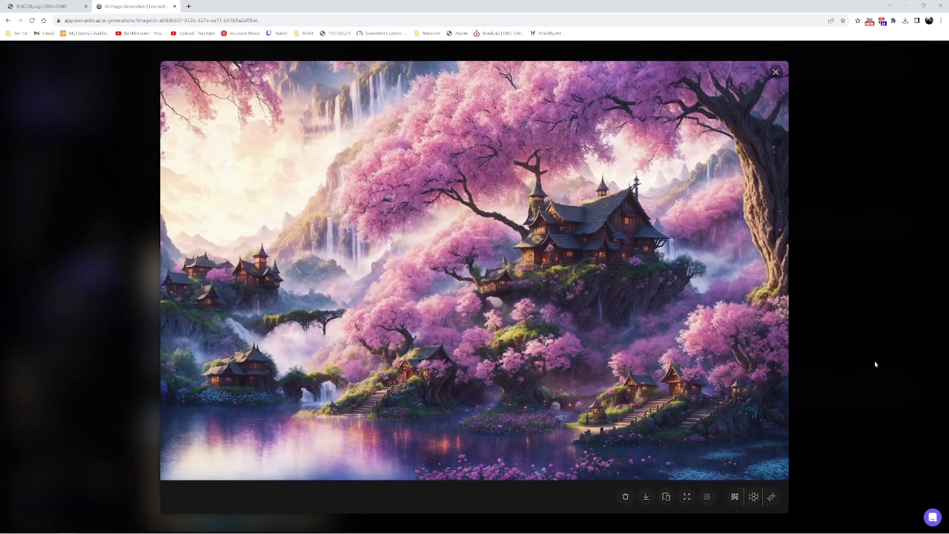
left_click(827, 369)
scroll(238, 356, "down", 1)
left_click(239, 371)
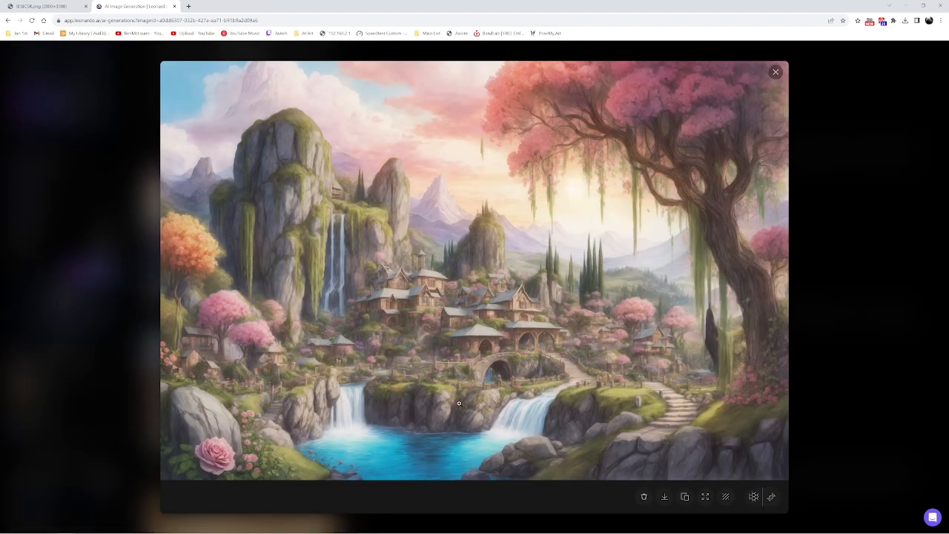
left_click(856, 441)
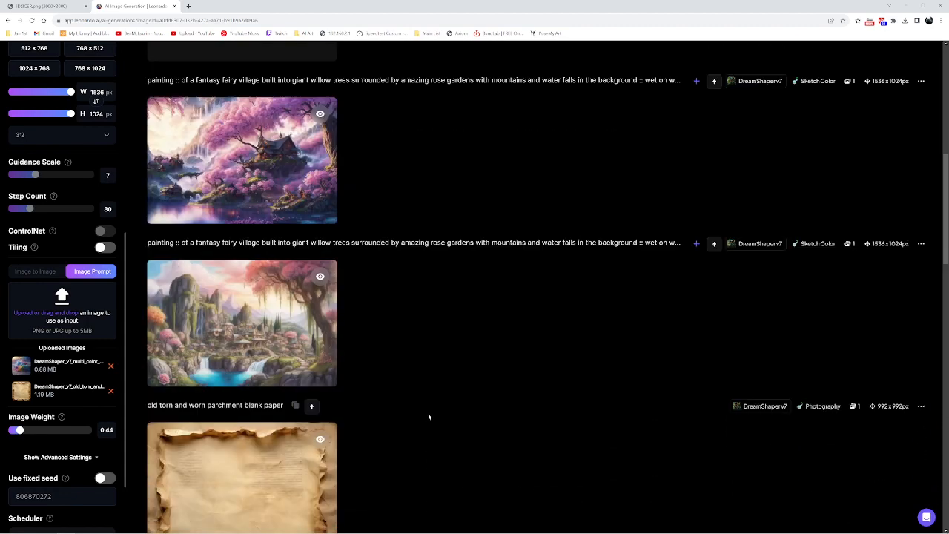
scroll(428, 413, "down", 5)
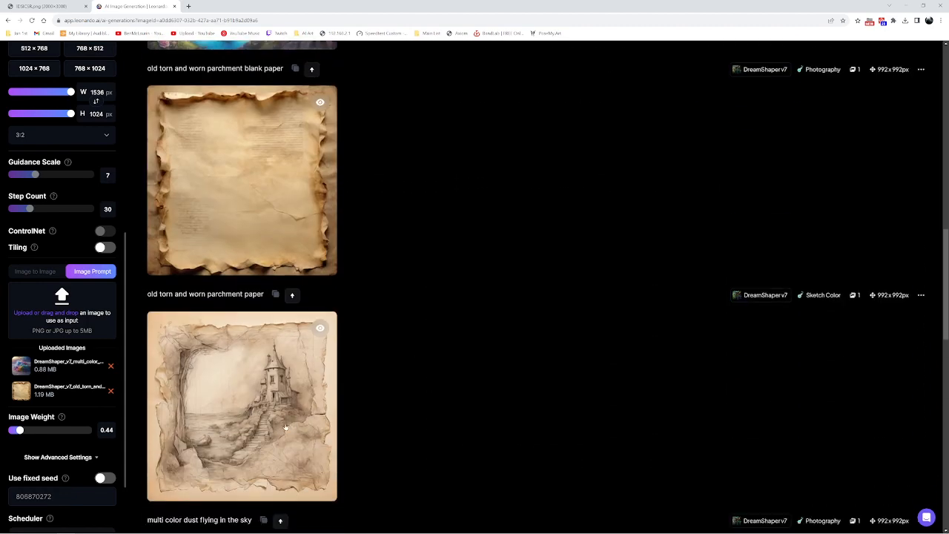
scroll(441, 422, "down", 3)
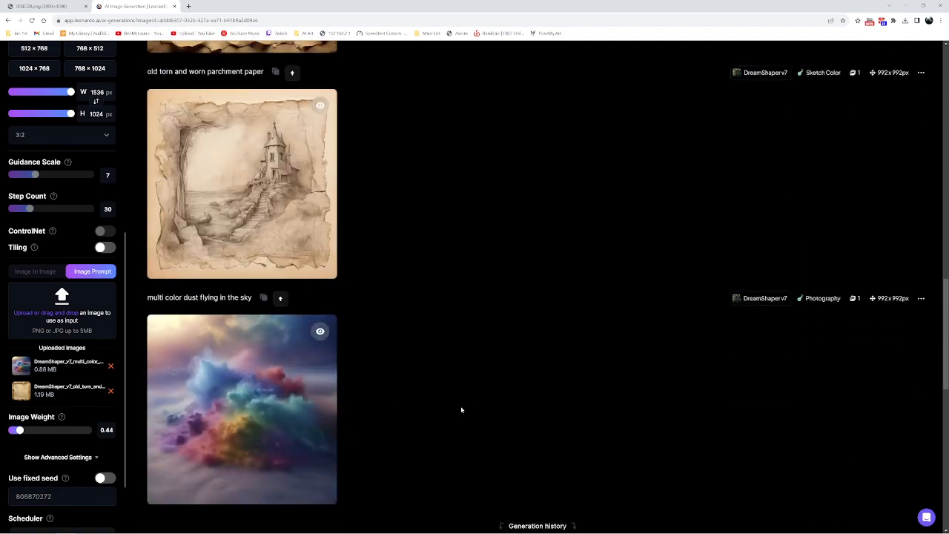
scroll(460, 410, "up", 8)
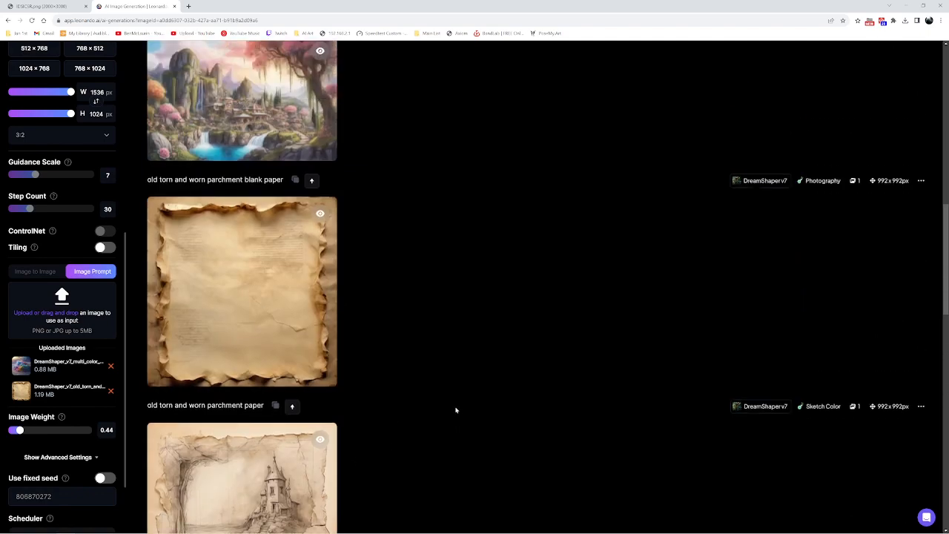
scroll(455, 410, "up", 1)
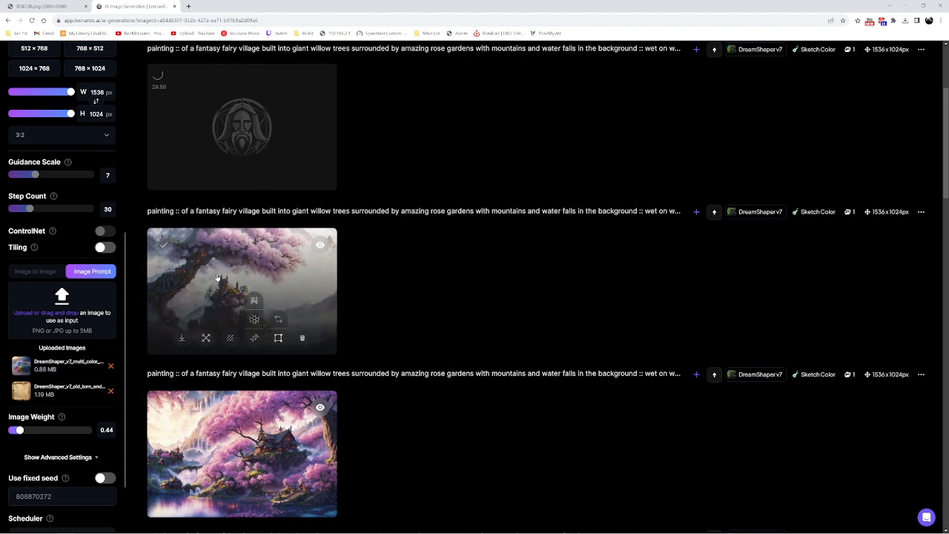
Inspect the village image made with the dust image prompt enlarged, and run Creative Upscale on it.
left_click(231, 300)
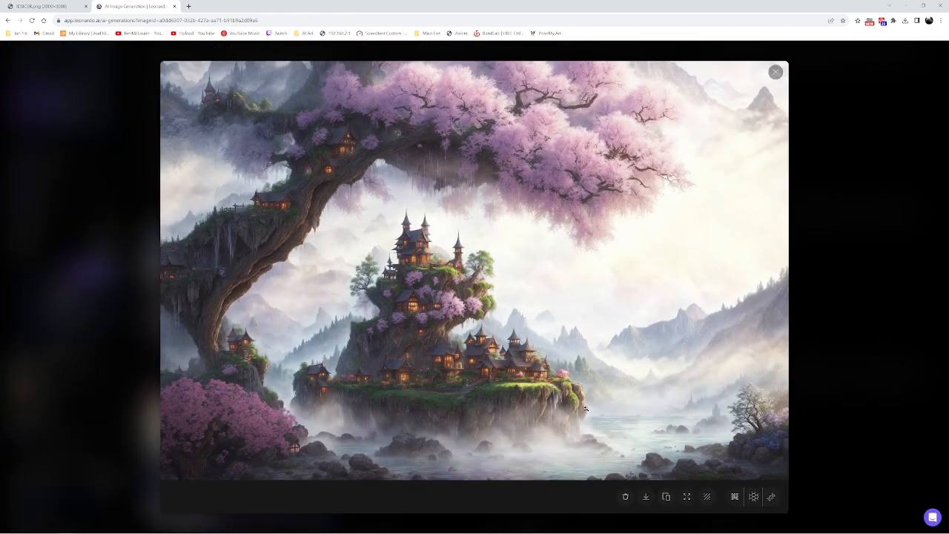
left_click(859, 405)
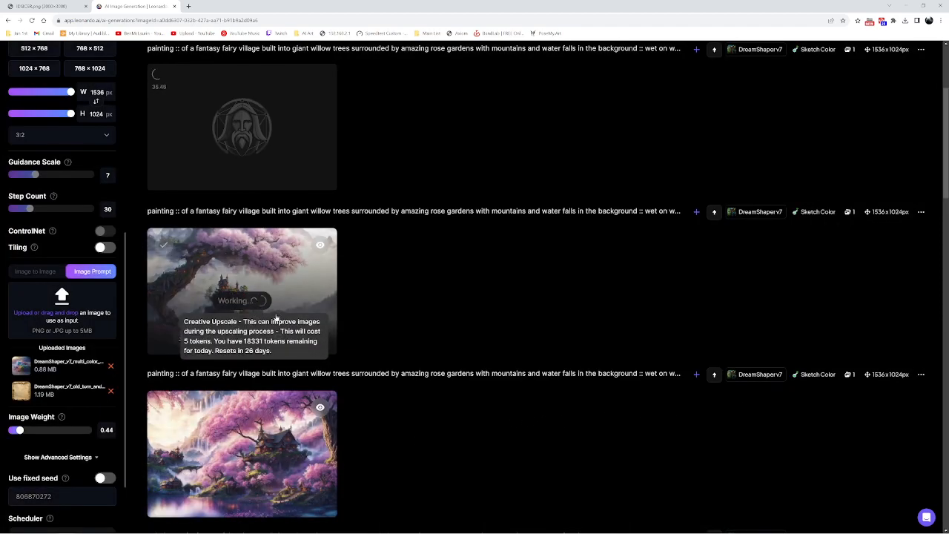
left_click(288, 273)
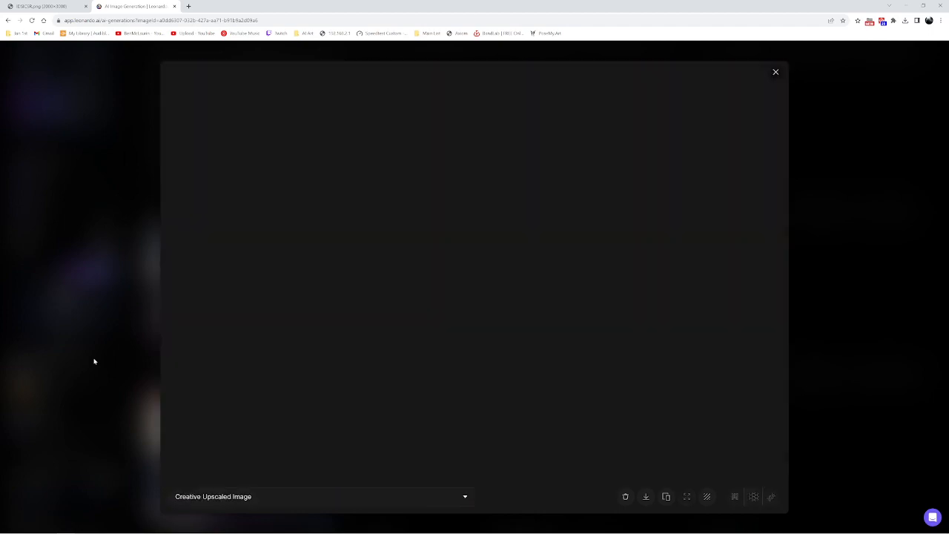
left_click(94, 361)
Turn the fixed seed back on and generate the village with both image prompts, and again with the parchment image removed.
scroll(396, 407, "down", 3)
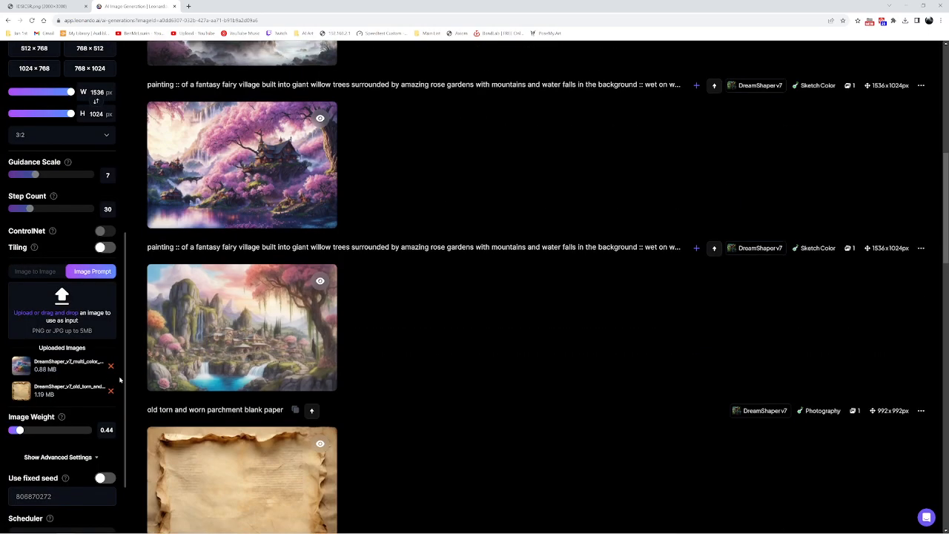
scroll(95, 380, "down", 2)
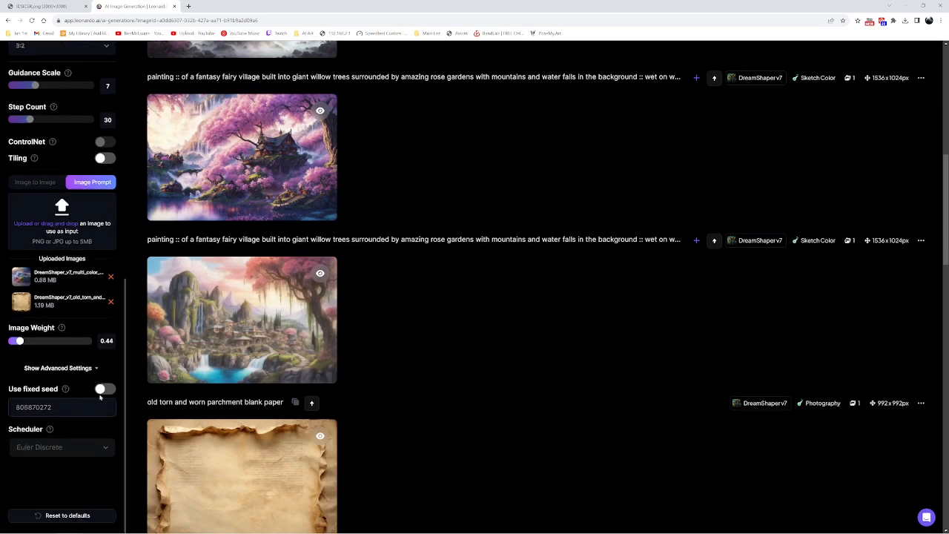
left_click(106, 389)
scroll(609, 427, "up", 1)
scroll(572, 373, "up", 3)
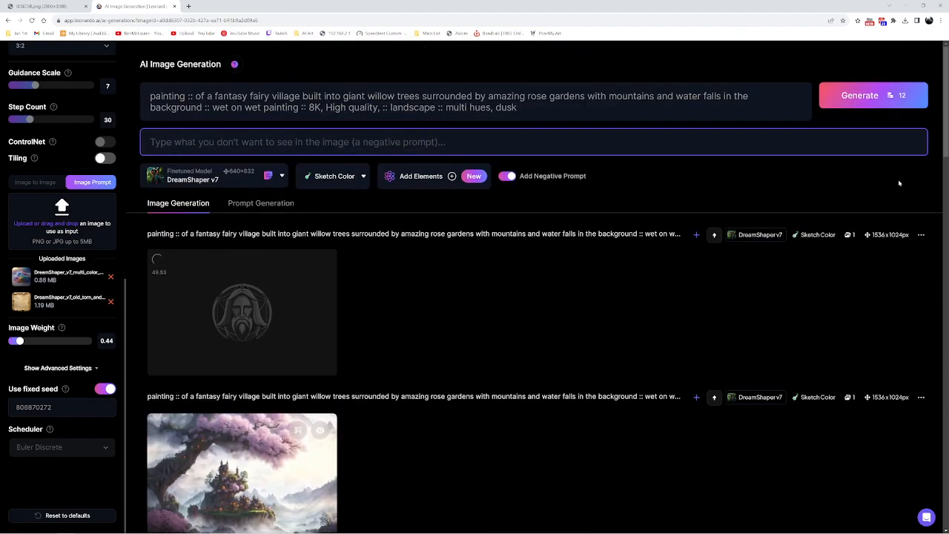
left_click(862, 95)
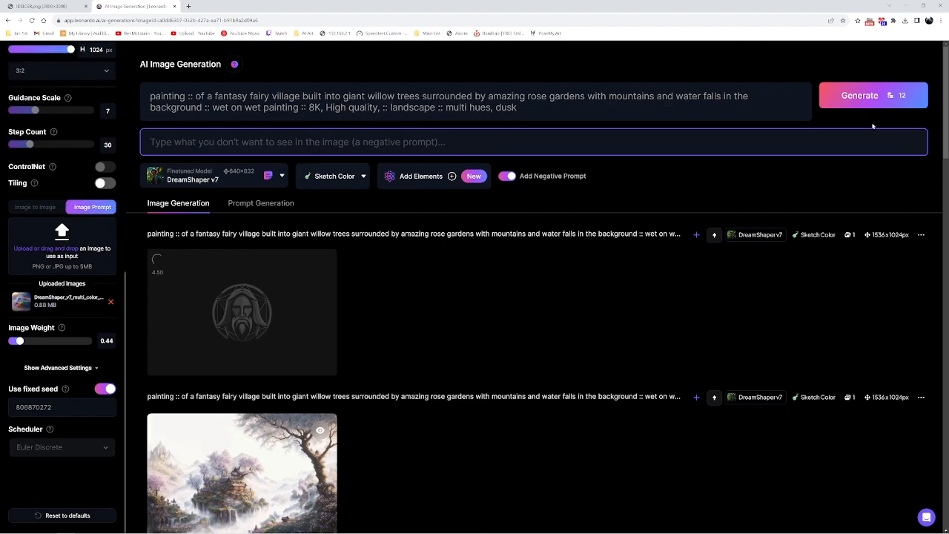
left_click(896, 96)
Compare the village results in the history and inspect the unseeded image made with both image prompts enlarged.
scroll(620, 368, "down", 5)
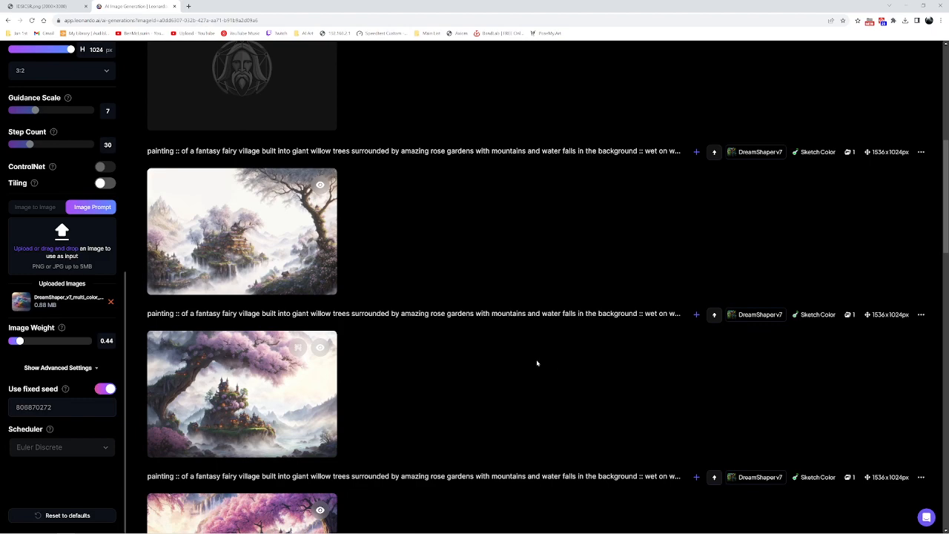
scroll(532, 365, "down", 3)
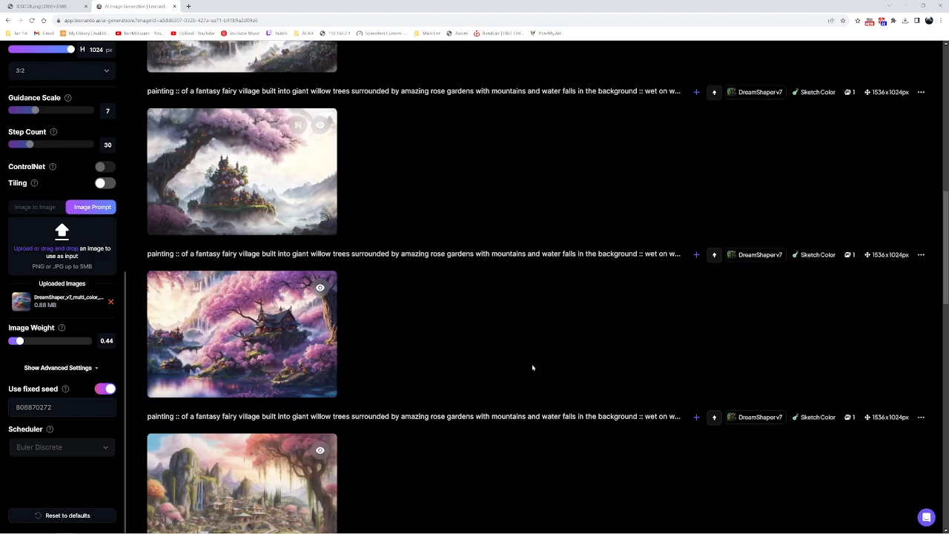
scroll(519, 393, "up", 3)
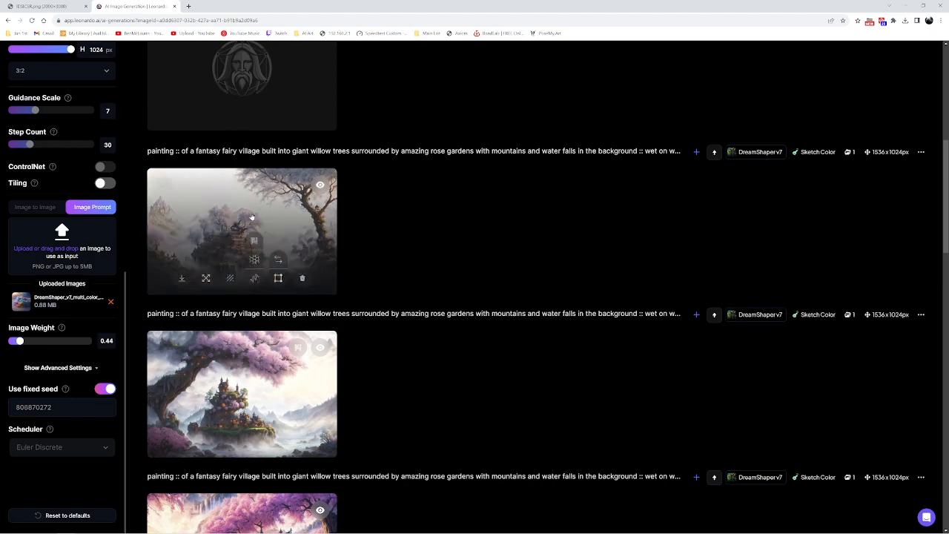
left_click(275, 227)
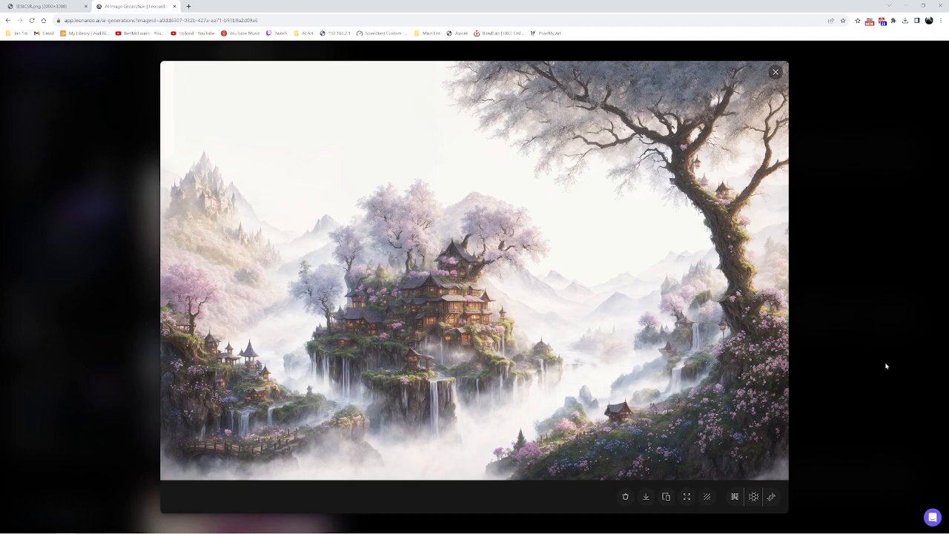
left_click(886, 306)
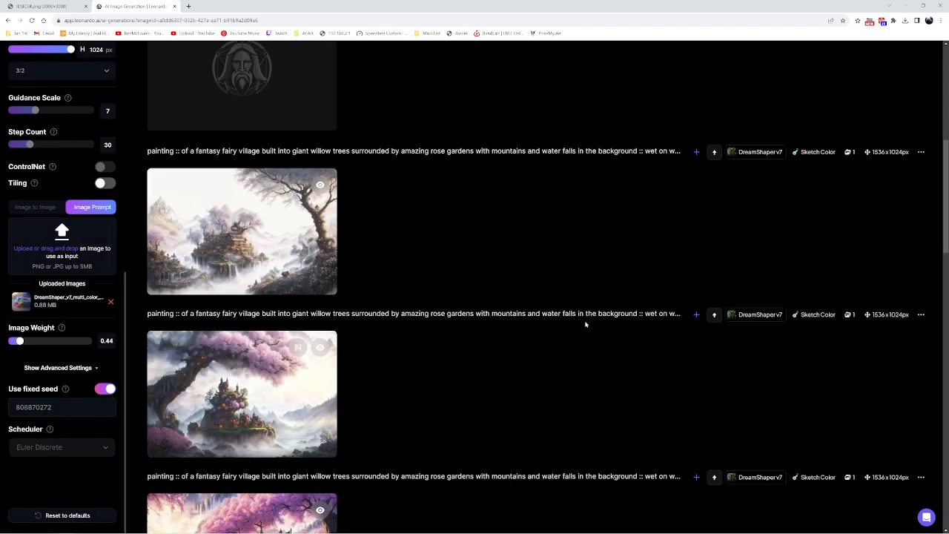
Compare the fixed-seed village result made with both image prompts against the earlier village images in the generation history.
scroll(568, 364, "up", 3)
scroll(531, 421, "up", 2)
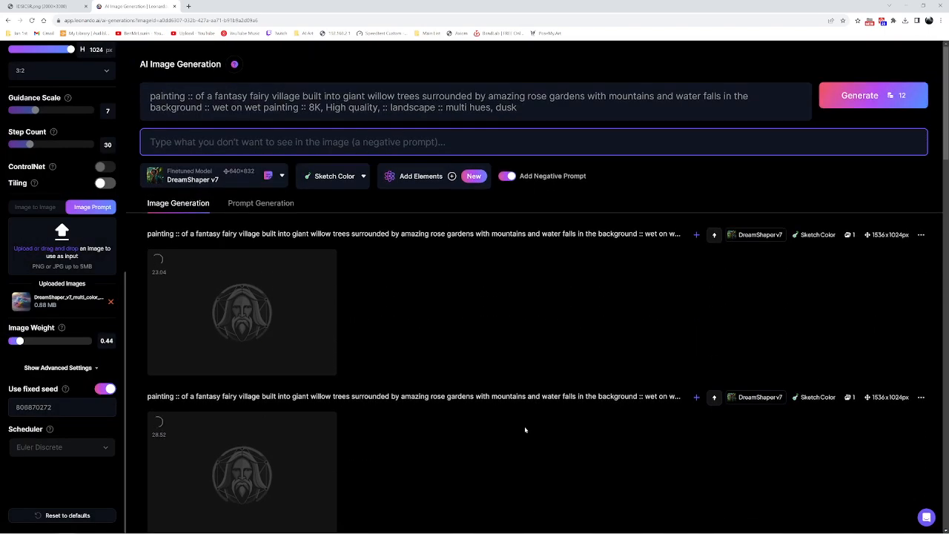
scroll(523, 423, "down", 4)
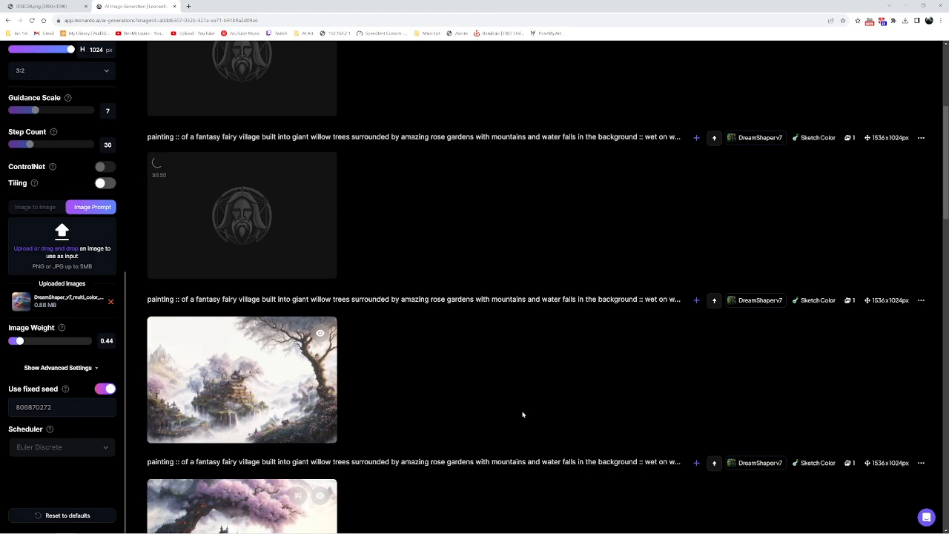
scroll(525, 404, "up", 2)
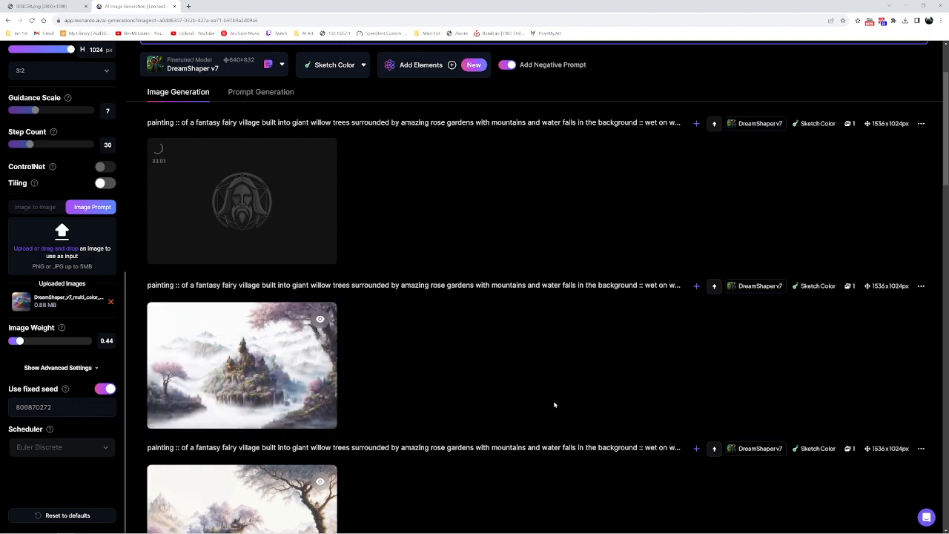
mouse_move(322, 371)
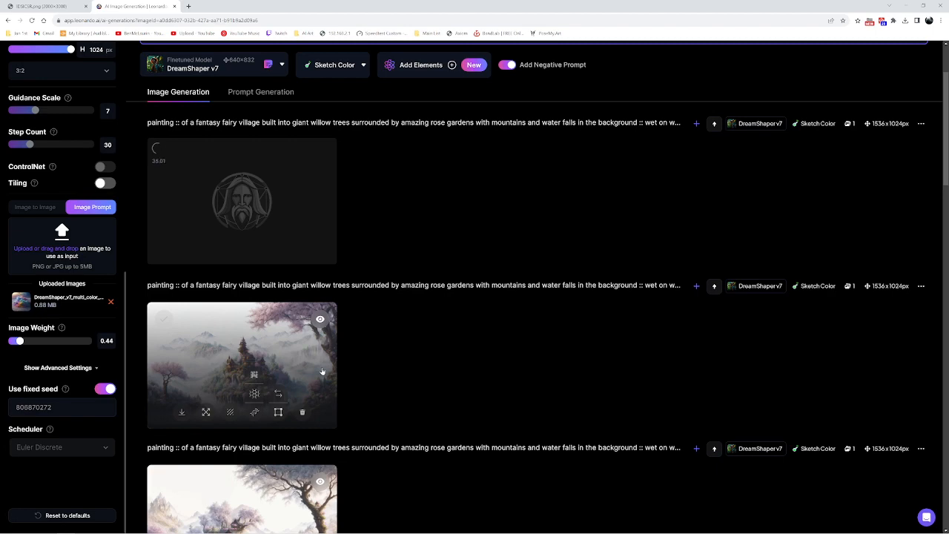
scroll(470, 381, "down", 1)
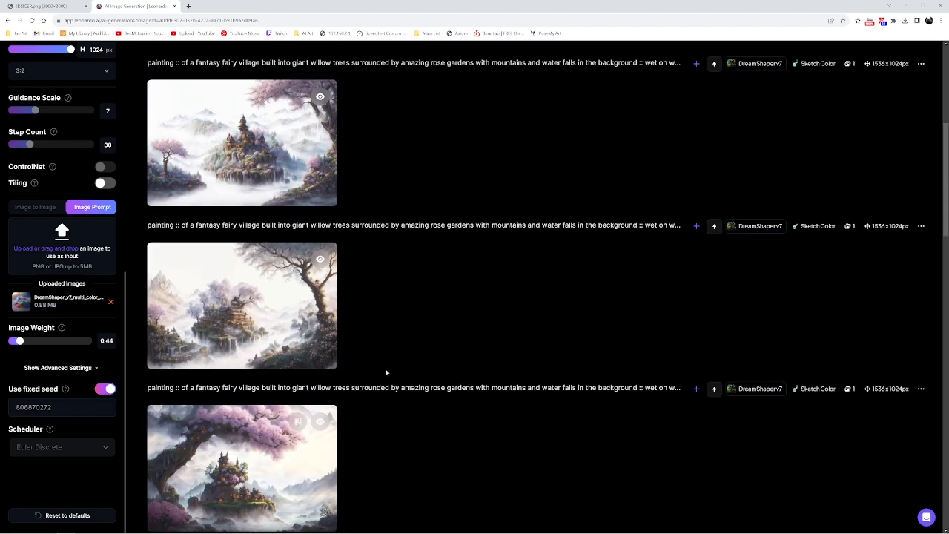
scroll(386, 373, "down", 2)
scroll(388, 371, "up", 2)
mouse_move(248, 442)
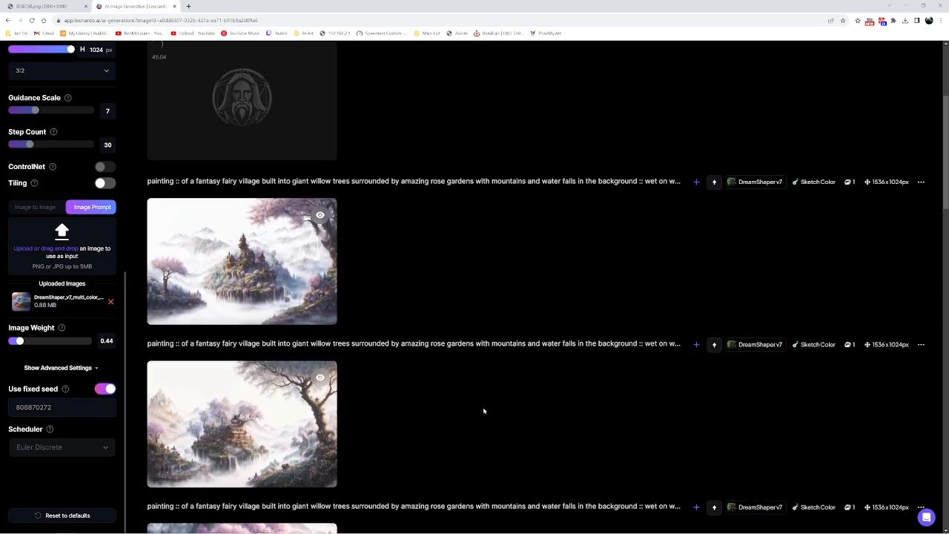
Inspect the fixed-seed village images enlarged, first the one with both image prompts and the one with only the color dust prompt.
left_click(319, 342)
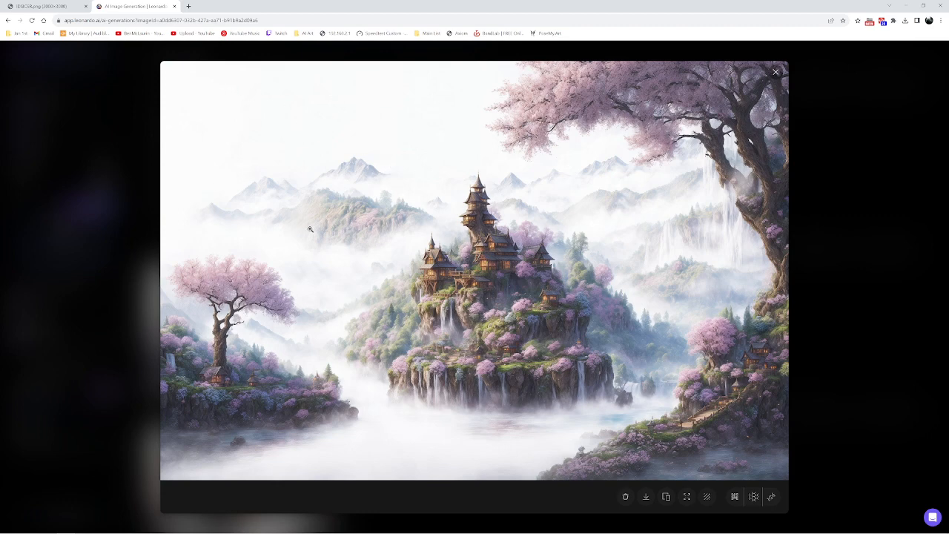
left_click(81, 273)
scroll(459, 330, "up", 2)
left_click(237, 295)
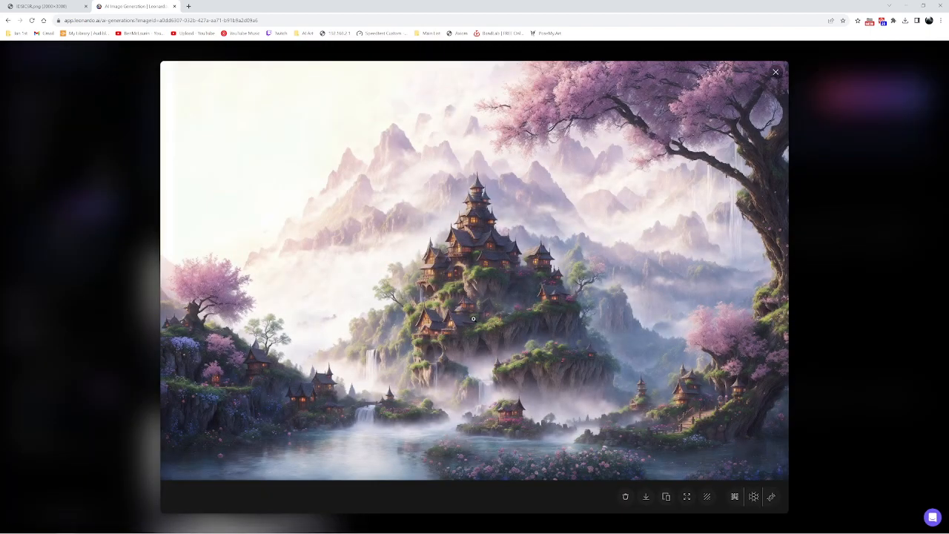
left_click(863, 299)
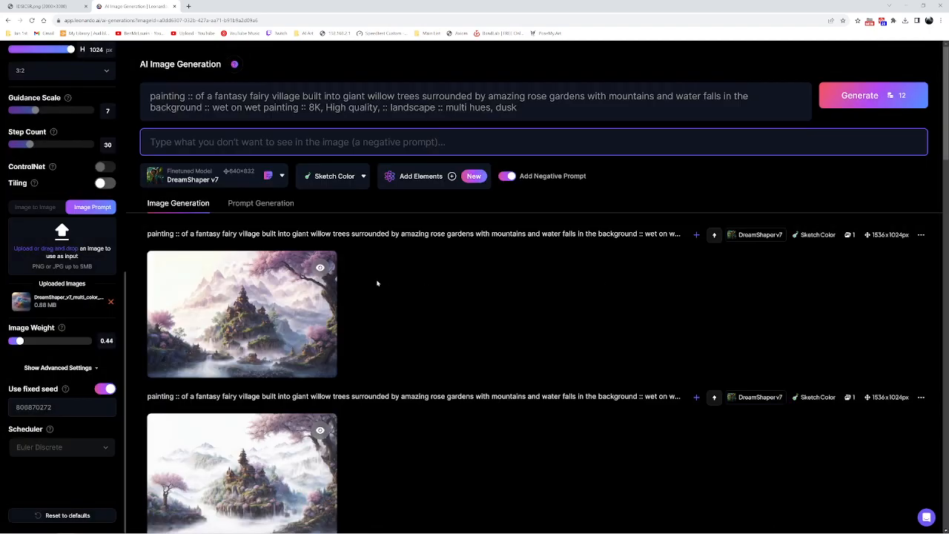
scroll(237, 319, "down", 4)
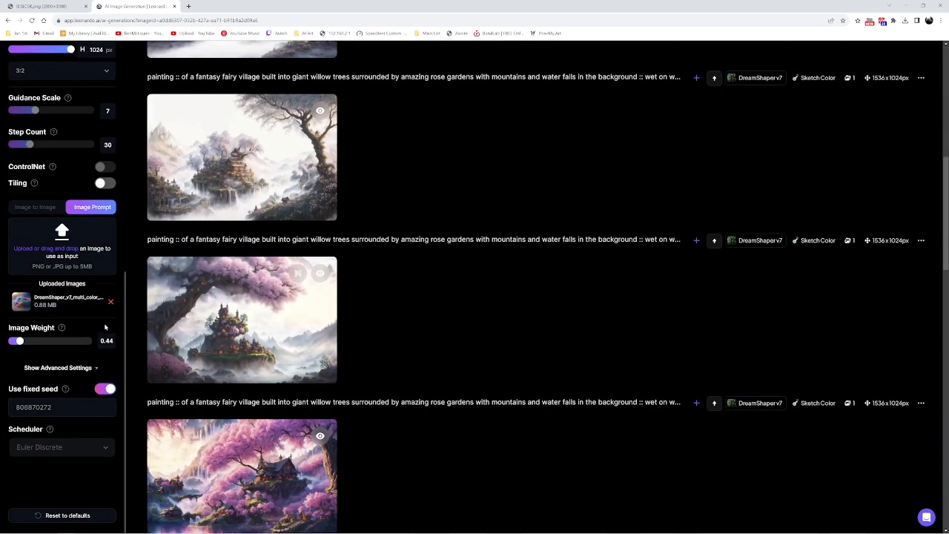
scroll(458, 362, "up", 3)
scroll(458, 362, "up", 1)
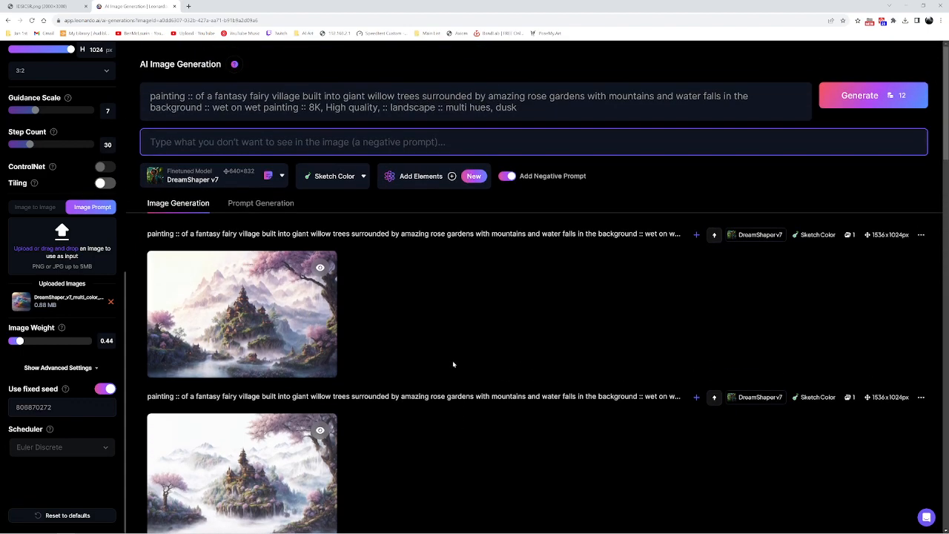
Add "tilt-shift" after "landscape" in the prompt, remove the comma after "High quality", and generate the village.
left_click(439, 110)
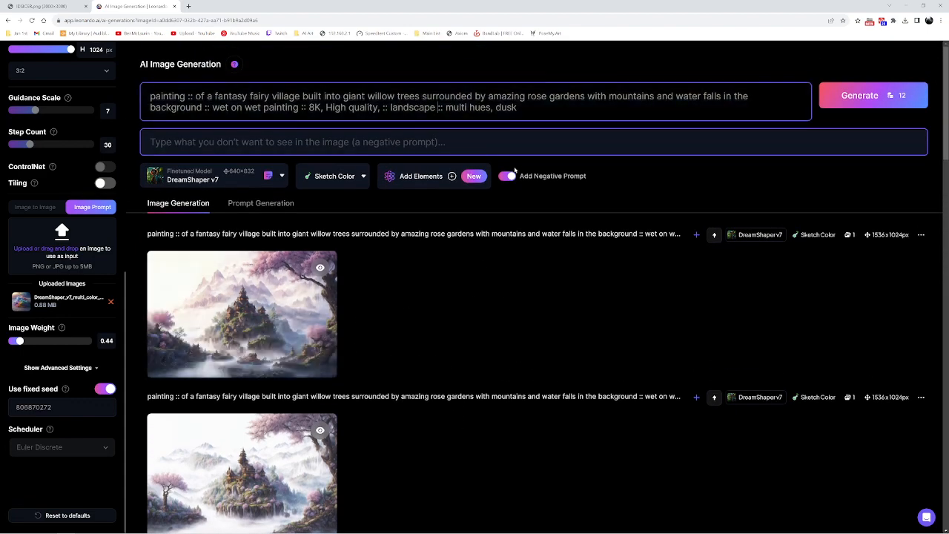
type("tilt")
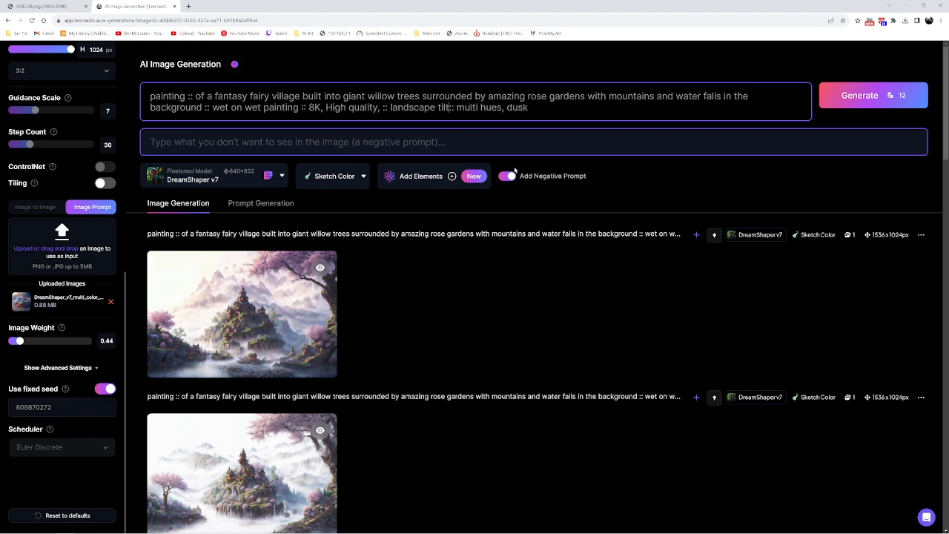
type("-shift")
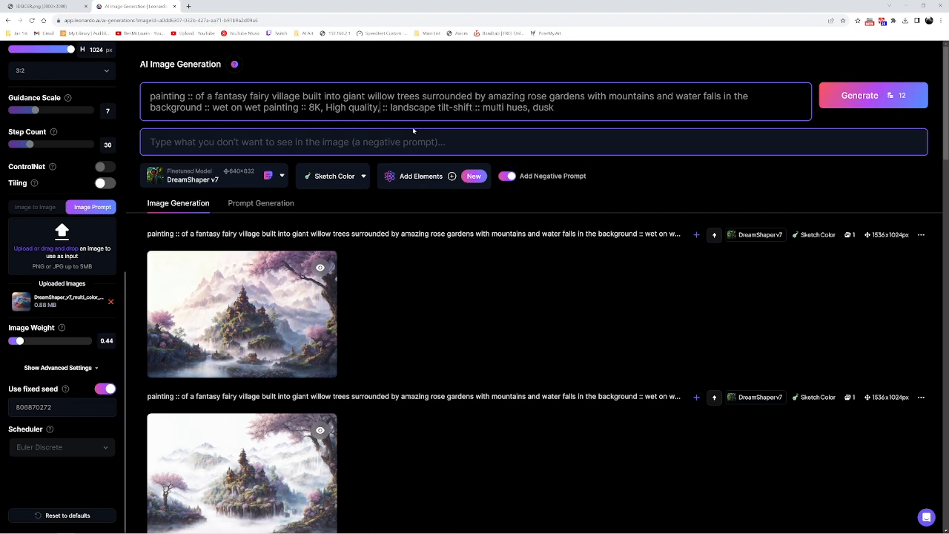
key("BackSpace")
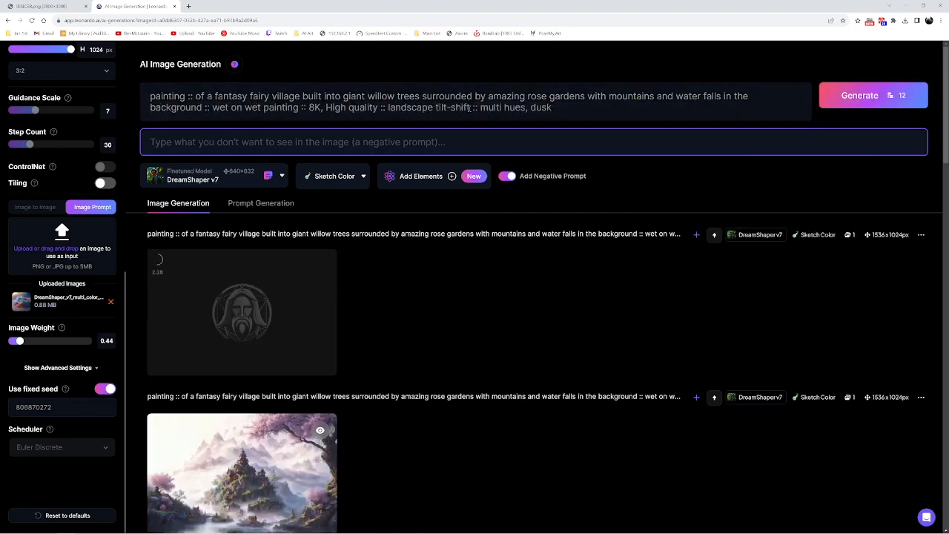
Put a comma after "landscape", add ", double exposure" after "tilt-shift" in the prompt, and generate the village again.
left_click(435, 108)
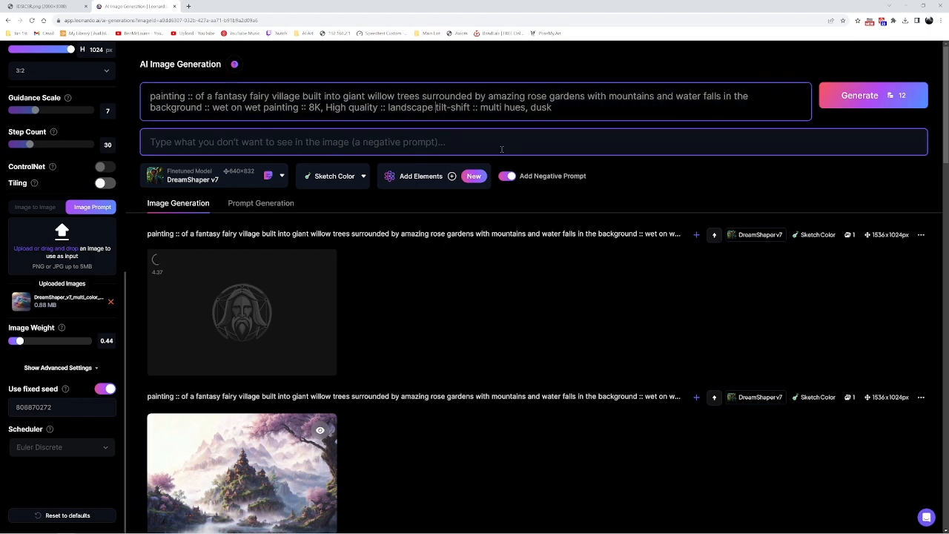
type(", tilt-shift")
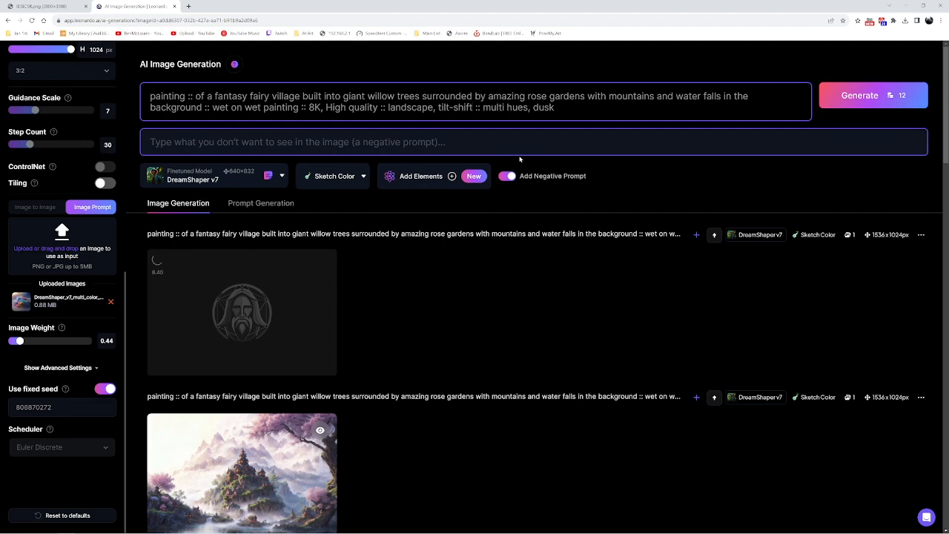
type(", ")
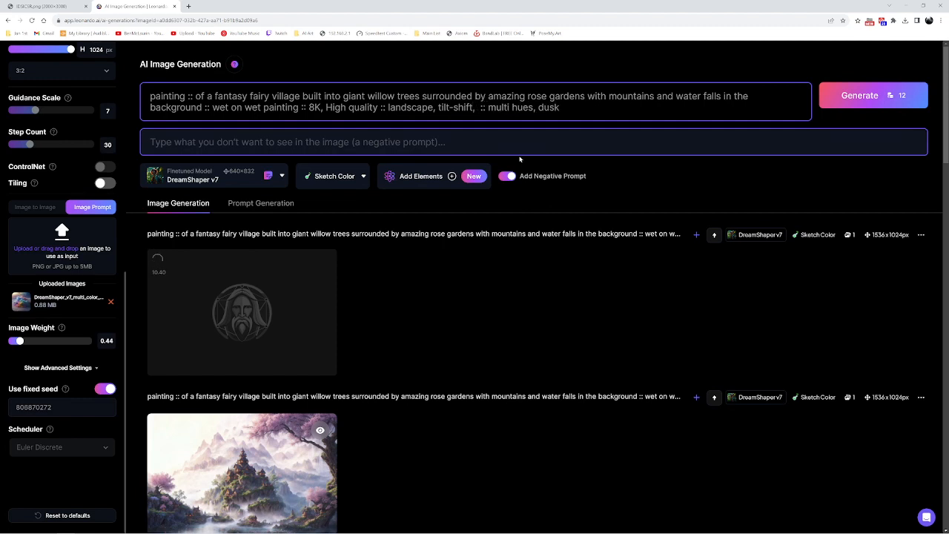
type("double exp")
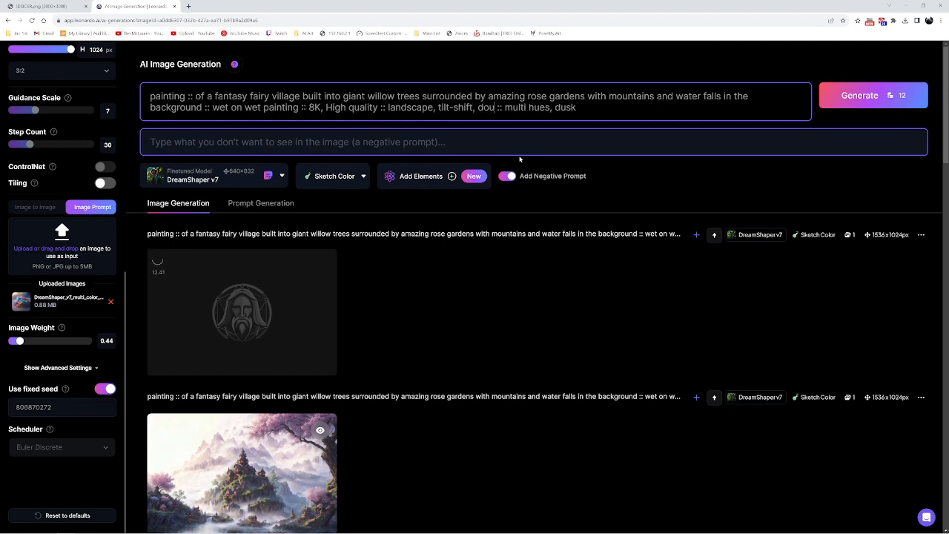
type("o")
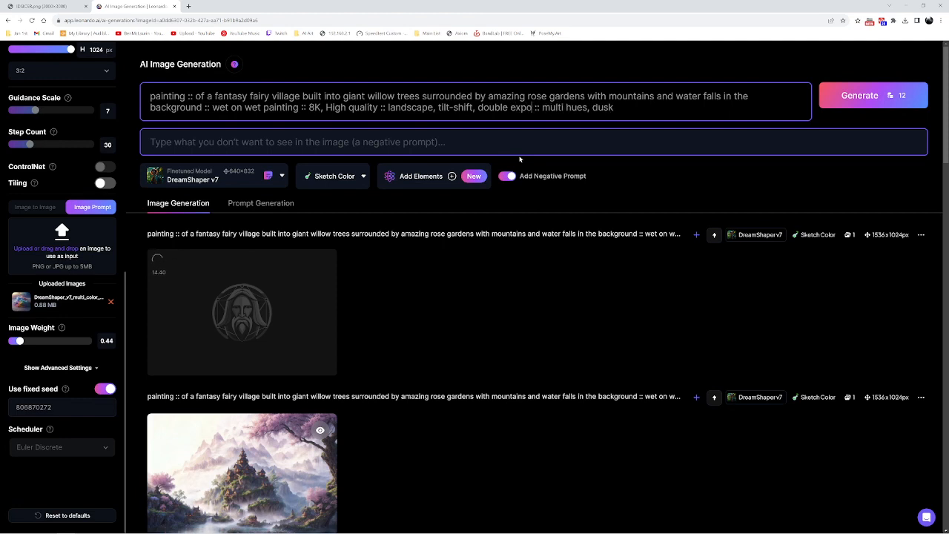
type("sure")
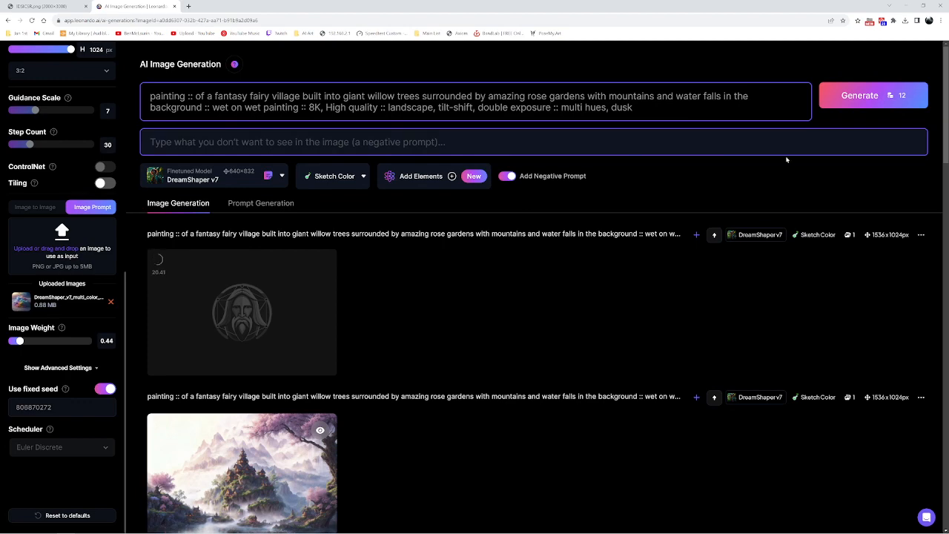
left_click(890, 104)
Compare the tilt-shift village image with the previous version without tilt-shift, viewing each enlarged.
scroll(684, 154, "down", 4)
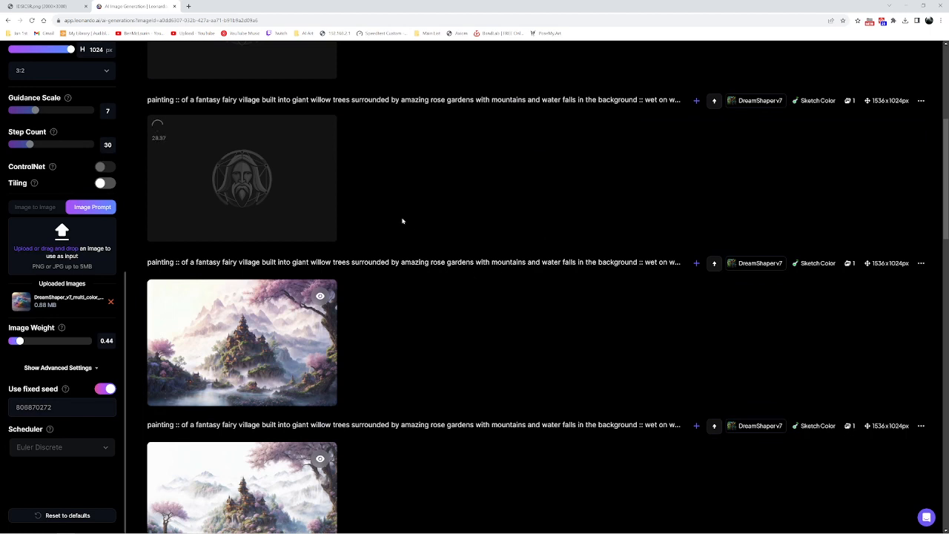
scroll(403, 221, "up", 1)
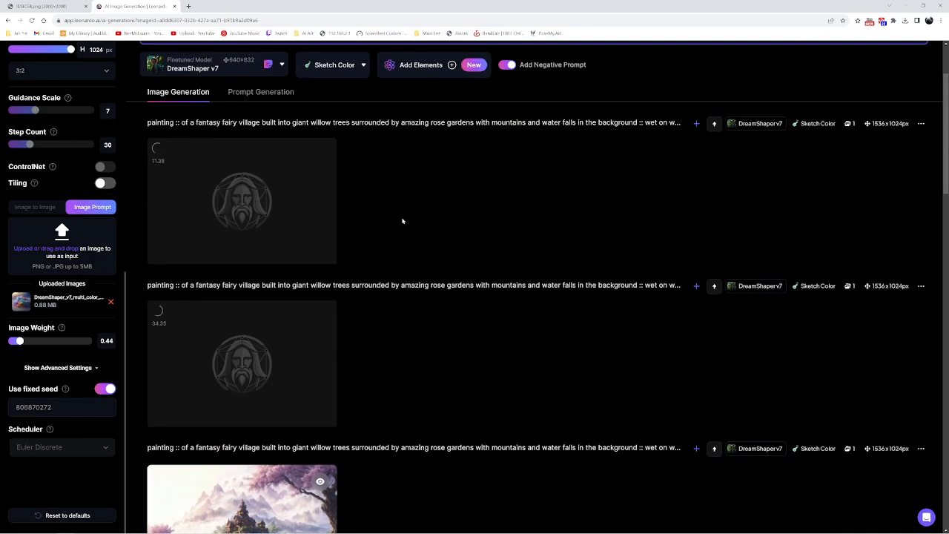
scroll(405, 201, "down", 1)
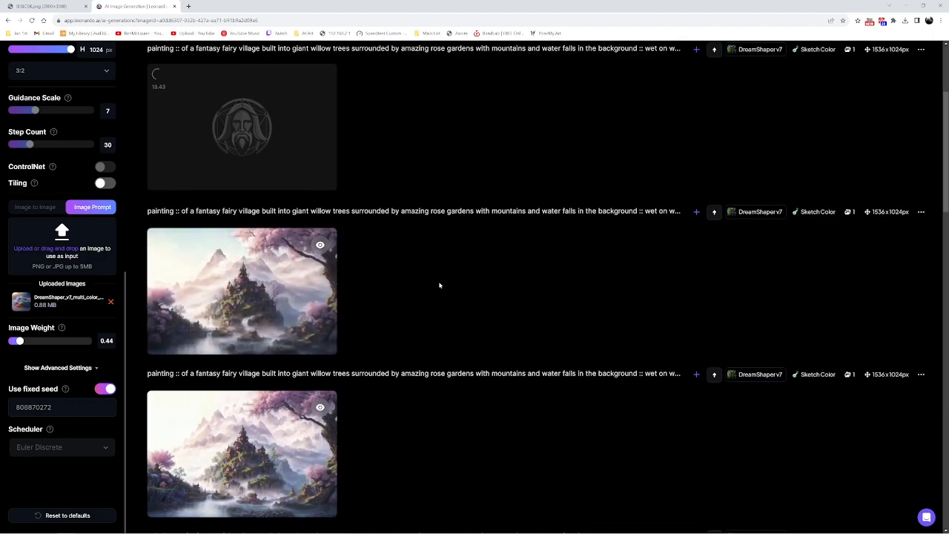
left_click(271, 283)
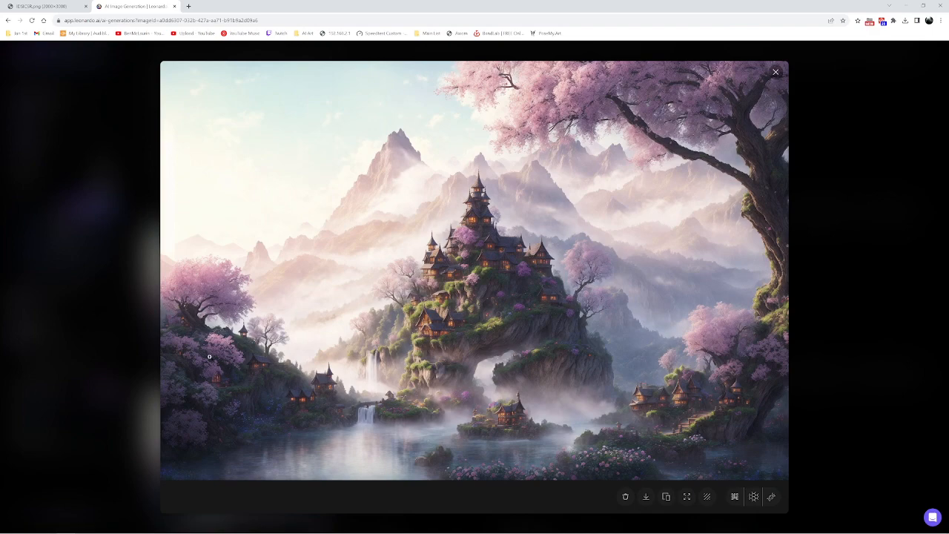
left_click(106, 356)
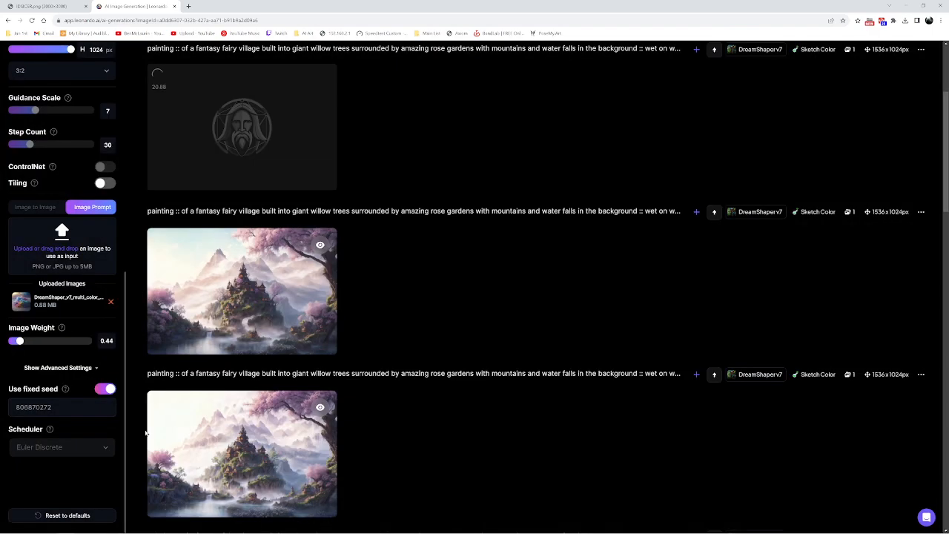
left_click(183, 423)
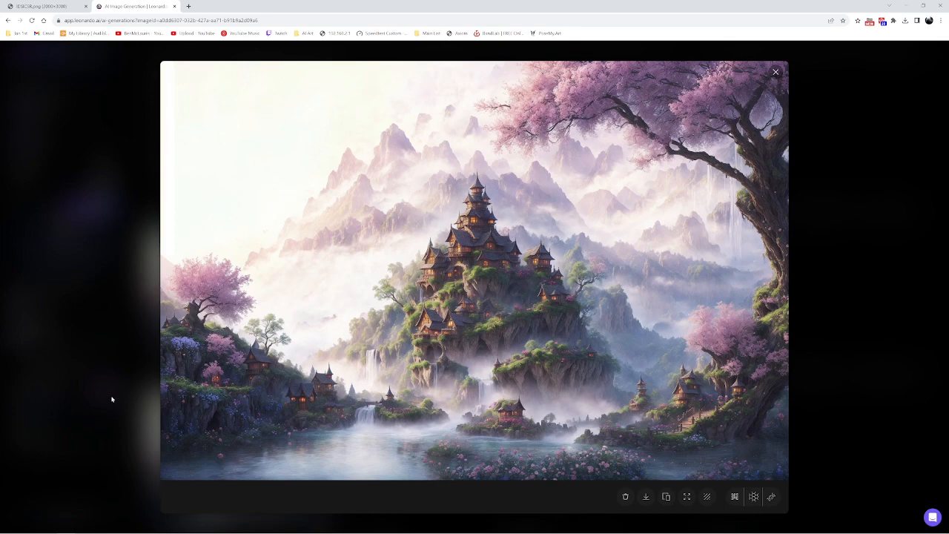
left_click(111, 399)
left_click(203, 278)
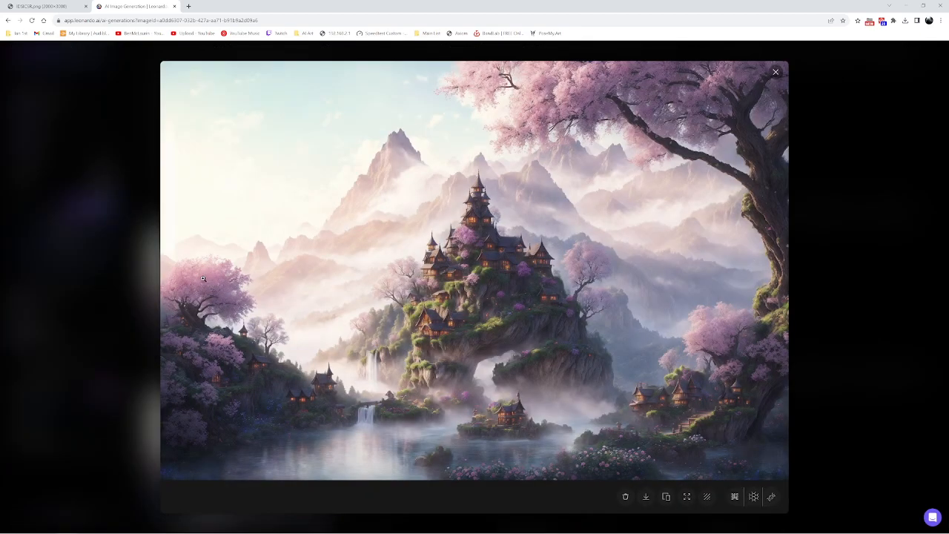
left_click(83, 322)
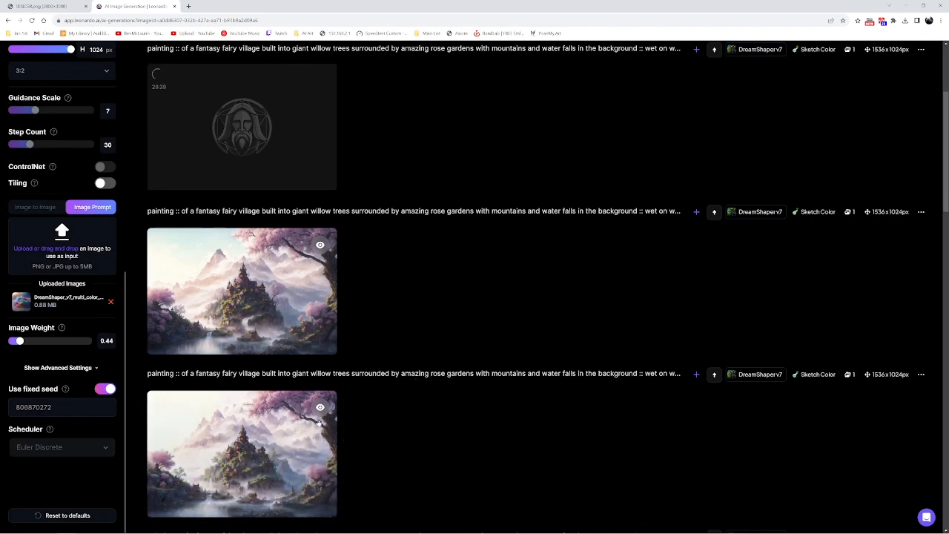
left_click(311, 445)
left_click(155, 374)
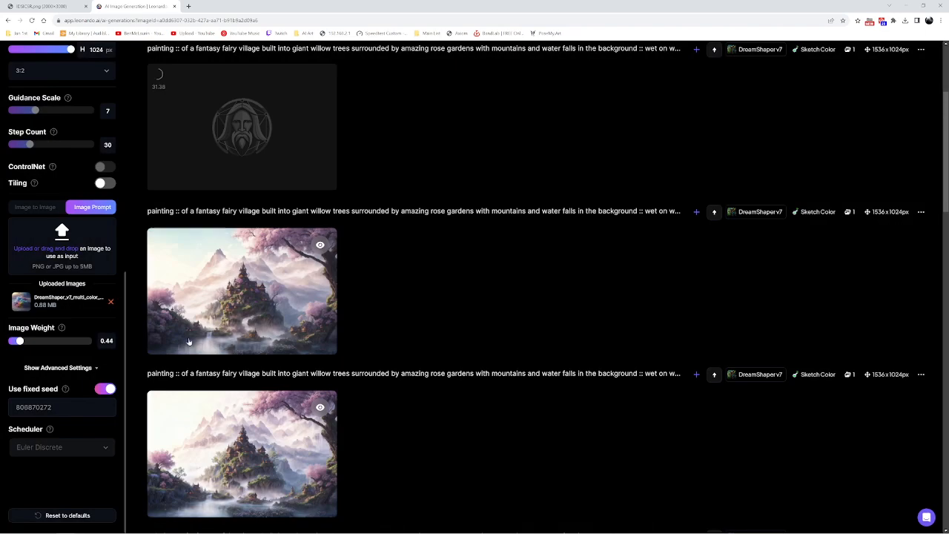
left_click(234, 279)
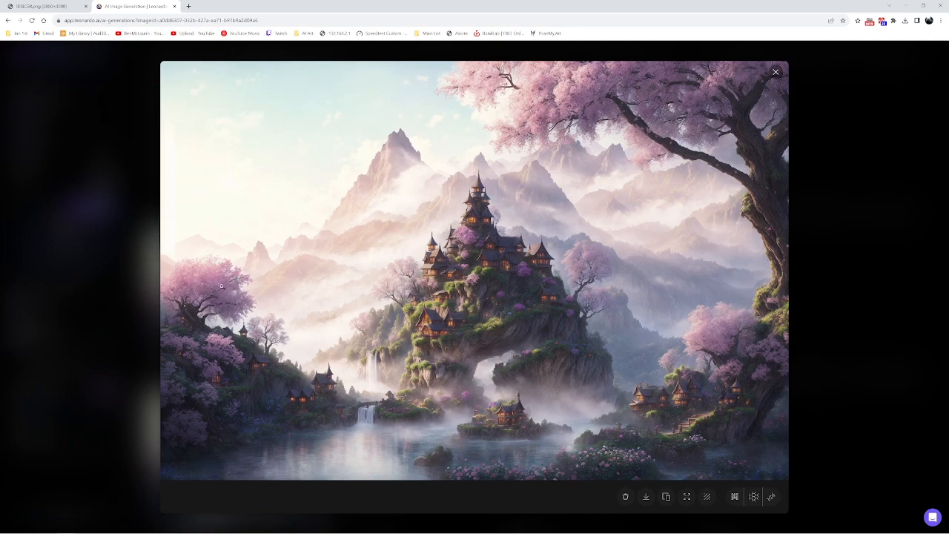
left_click(119, 339)
Inspect the village image without tilt-shift enlarged once more, and review the double exposure result in the generation history.
scroll(383, 339, "up", 3)
scroll(292, 336, "down", 3)
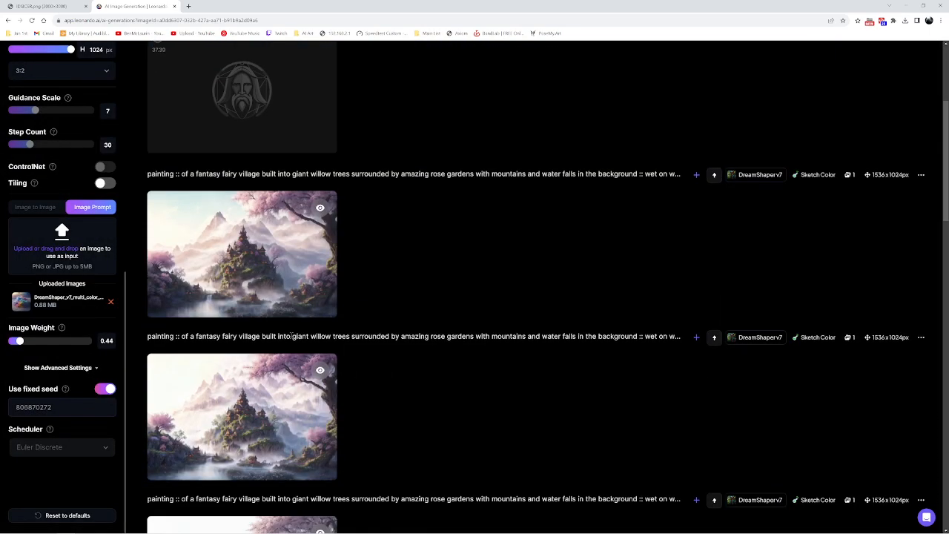
left_click(256, 398)
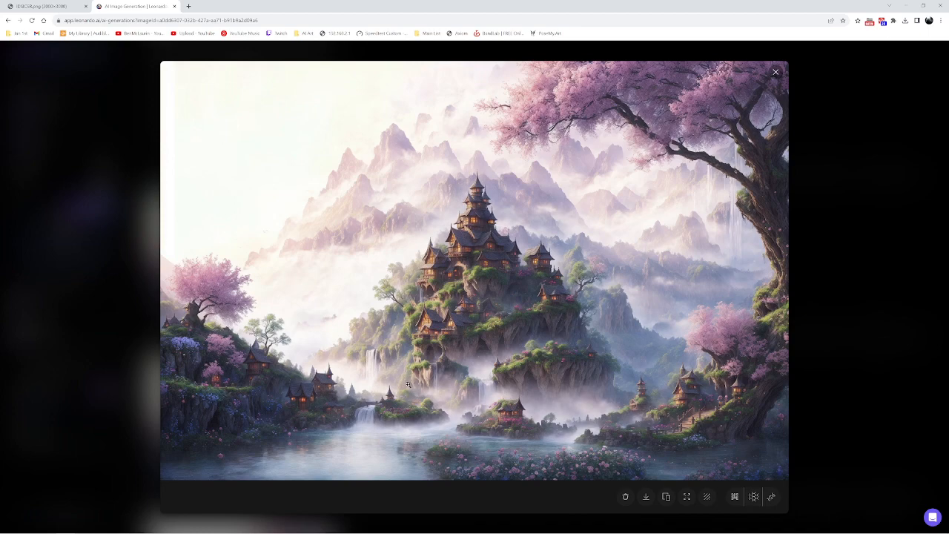
left_click(118, 321)
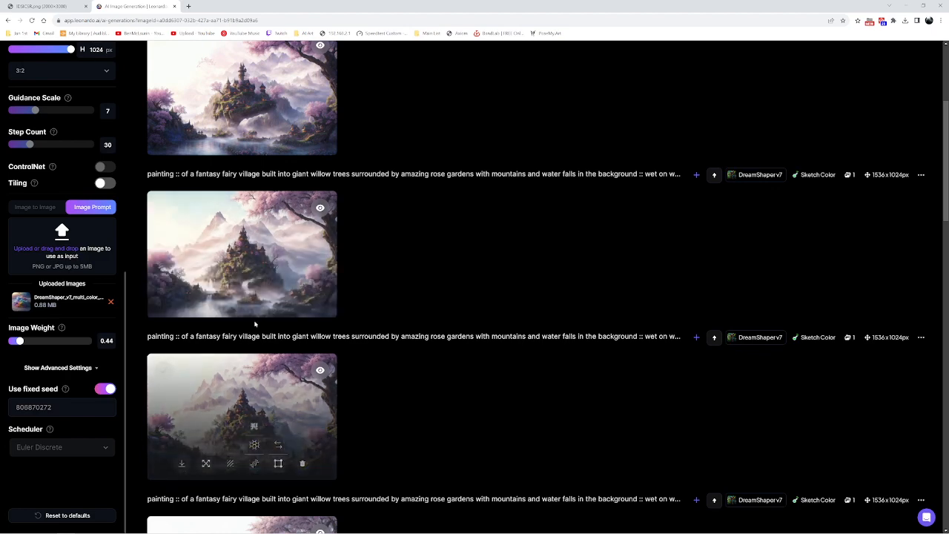
scroll(371, 319, "up", 3)
scroll(419, 322, "down", 1)
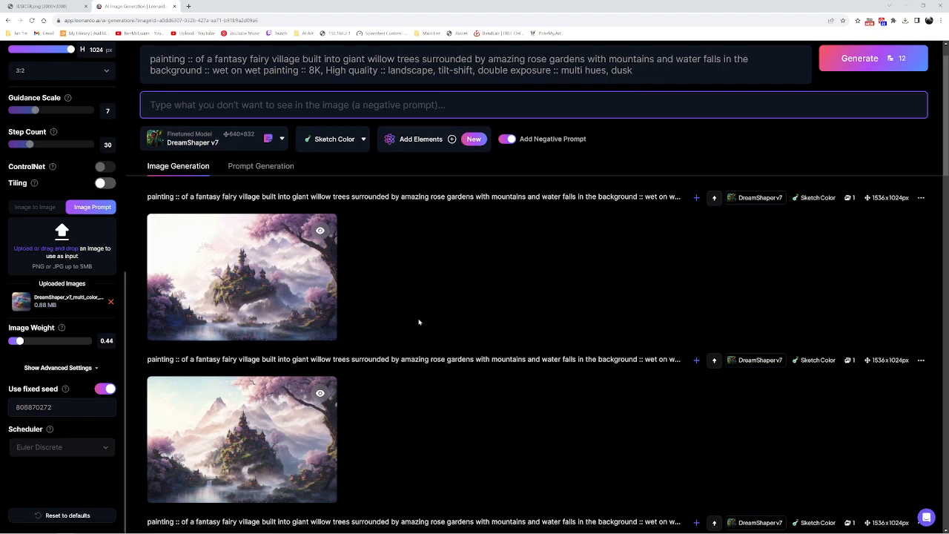
Examine the double exposure village image enlarged several times, checking it against the earlier results in the generation history.
left_click(249, 267)
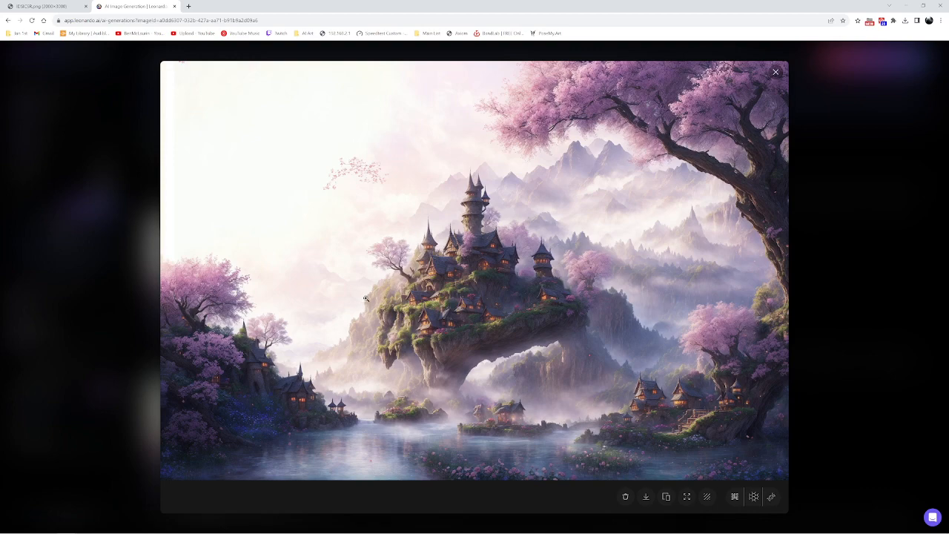
left_click(92, 312)
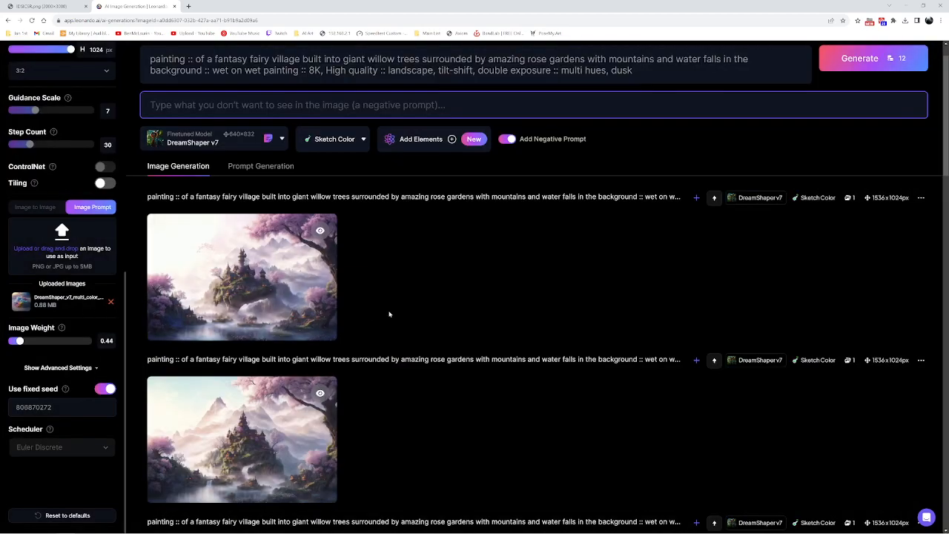
scroll(392, 312, "down", 3)
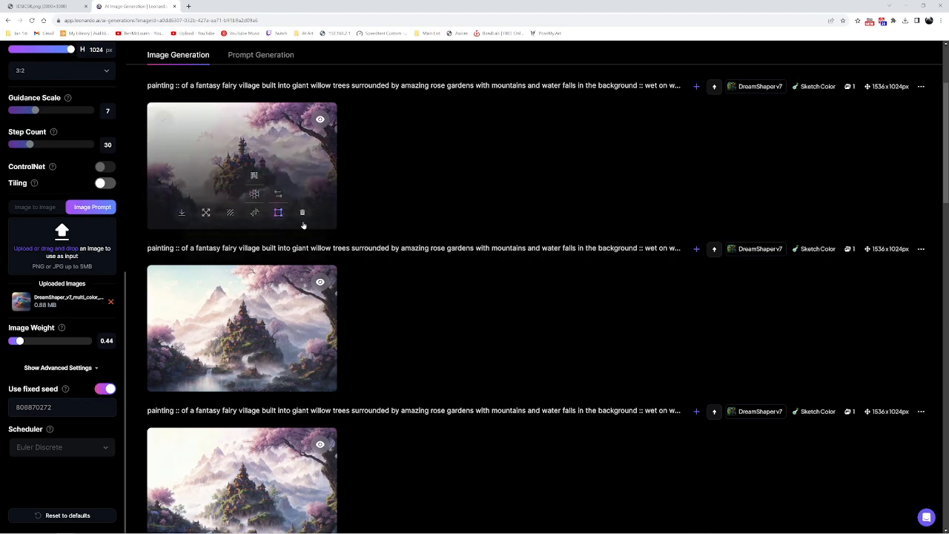
scroll(343, 243, "up", 4)
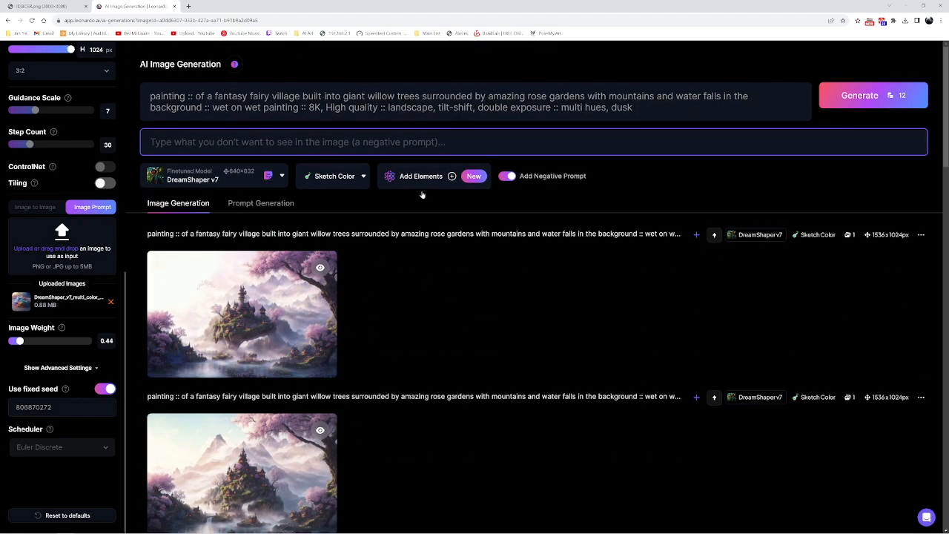
left_click(240, 289)
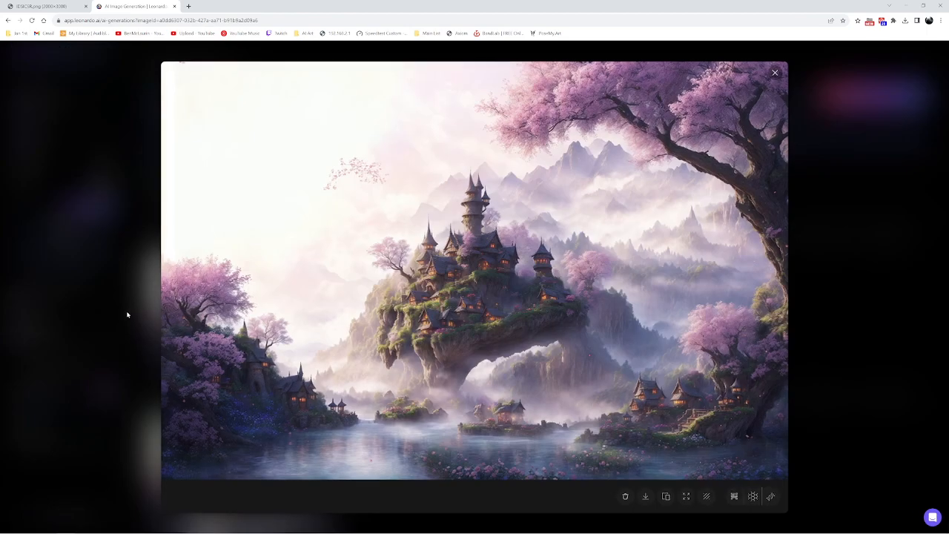
left_click(134, 304)
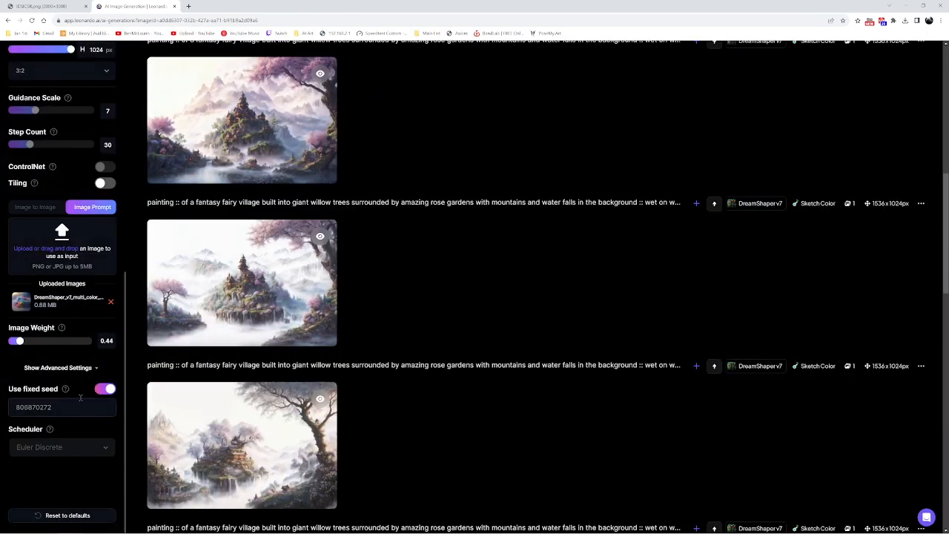
scroll(245, 185, "up", 3)
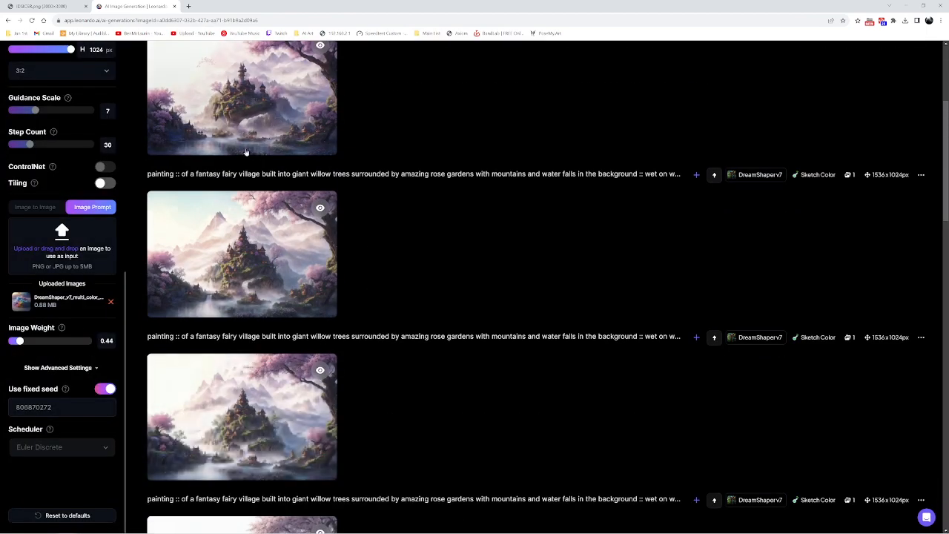
scroll(479, 307, "up", 5)
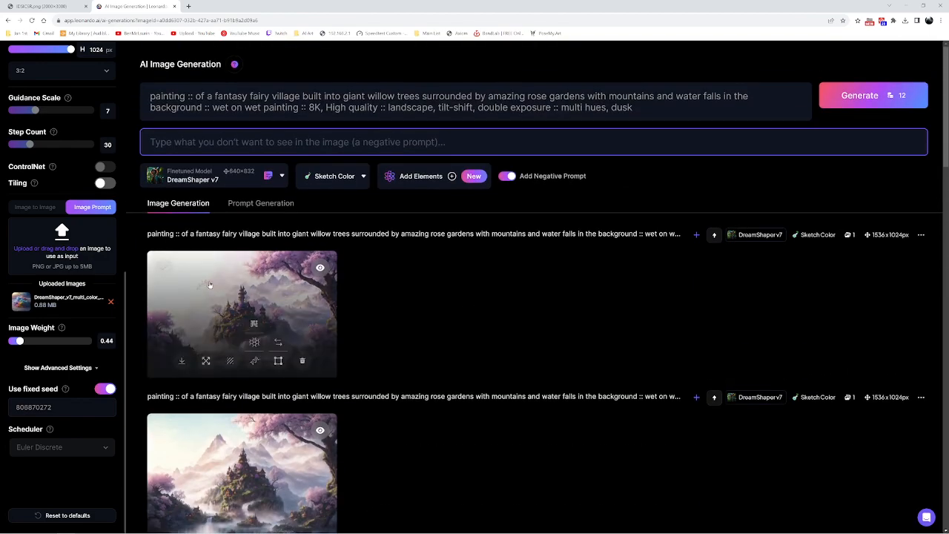
left_click(216, 273)
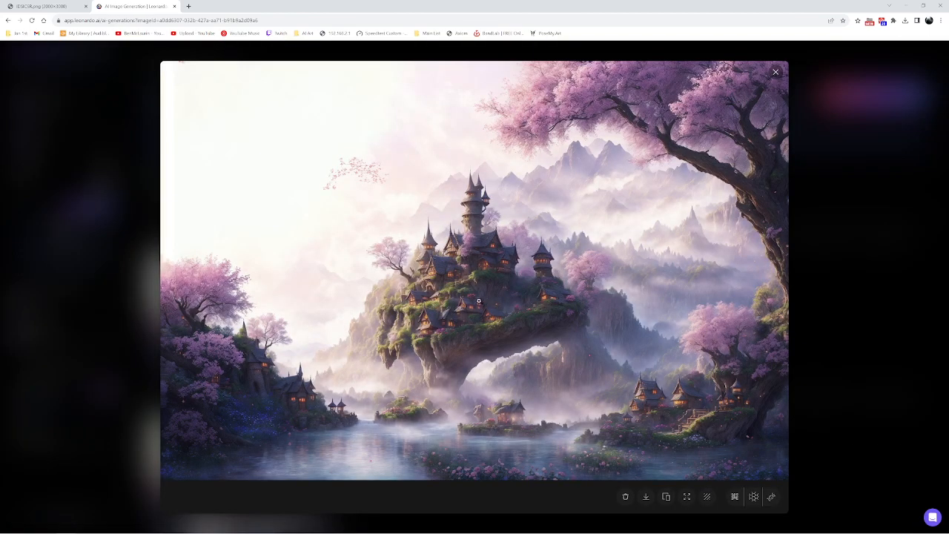
left_click(108, 293)
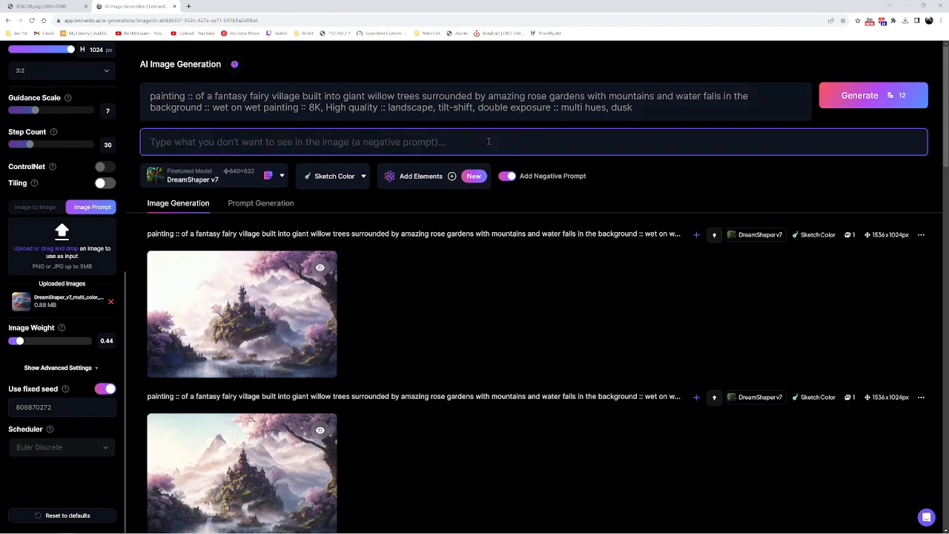
Compare the tilt-shift village image with the version without tilt-shift, viewing each one enlarged.
scroll(351, 247, "down", 3)
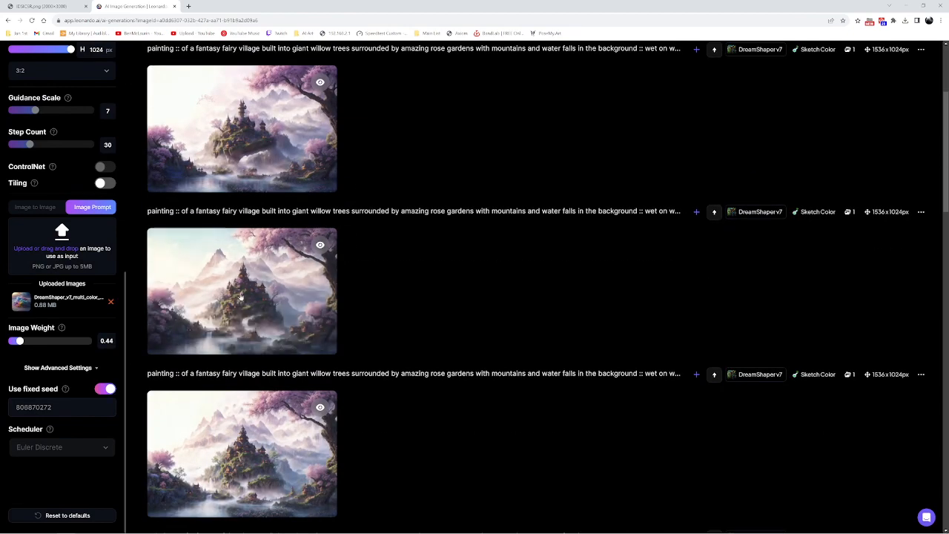
left_click(231, 282)
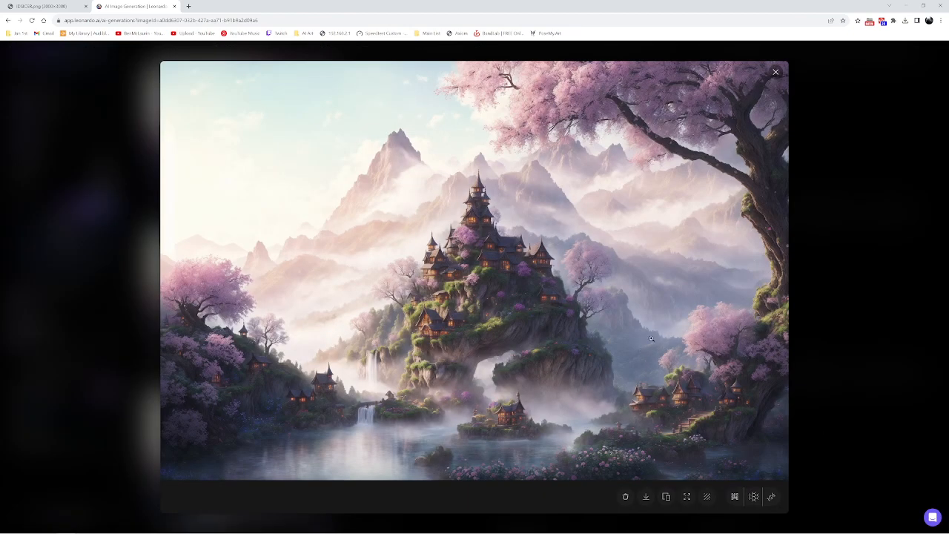
left_click(841, 317)
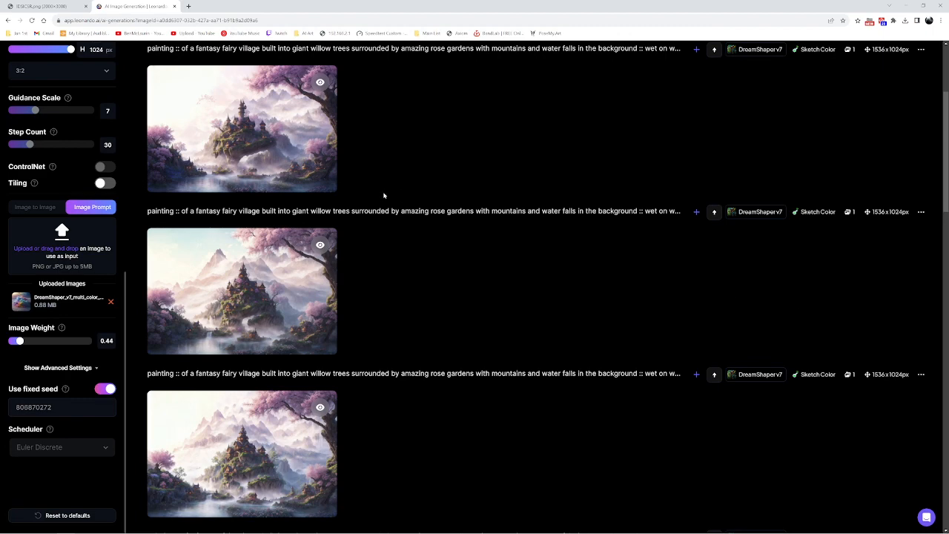
mouse_move(227, 474)
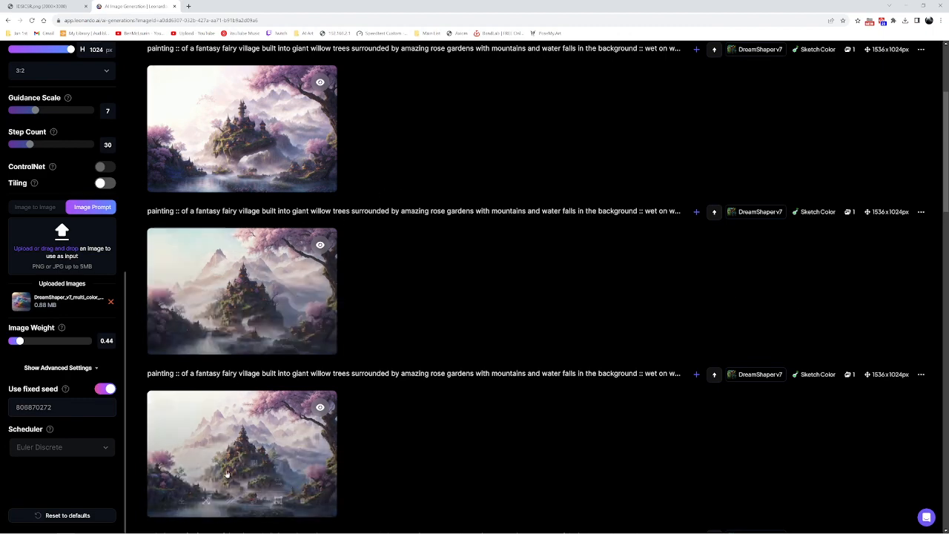
left_click(225, 434)
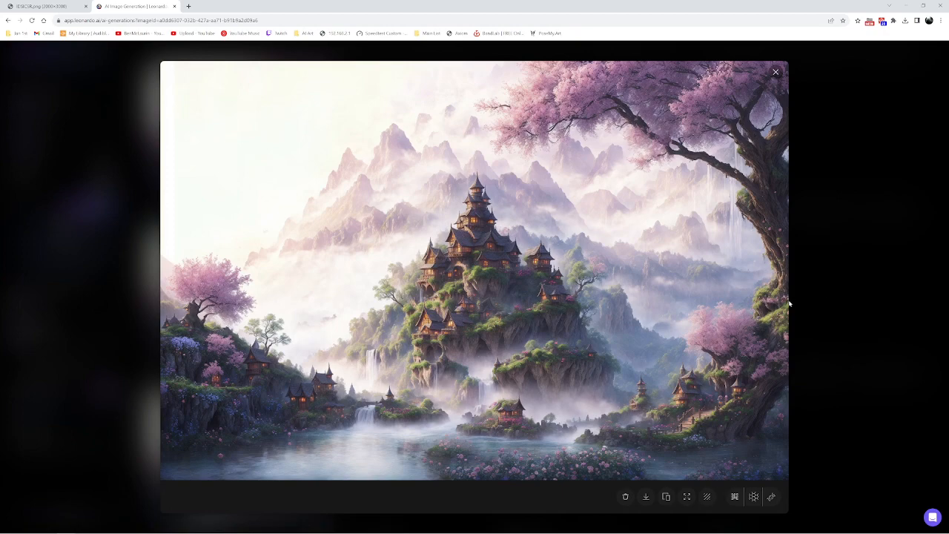
left_click(832, 277)
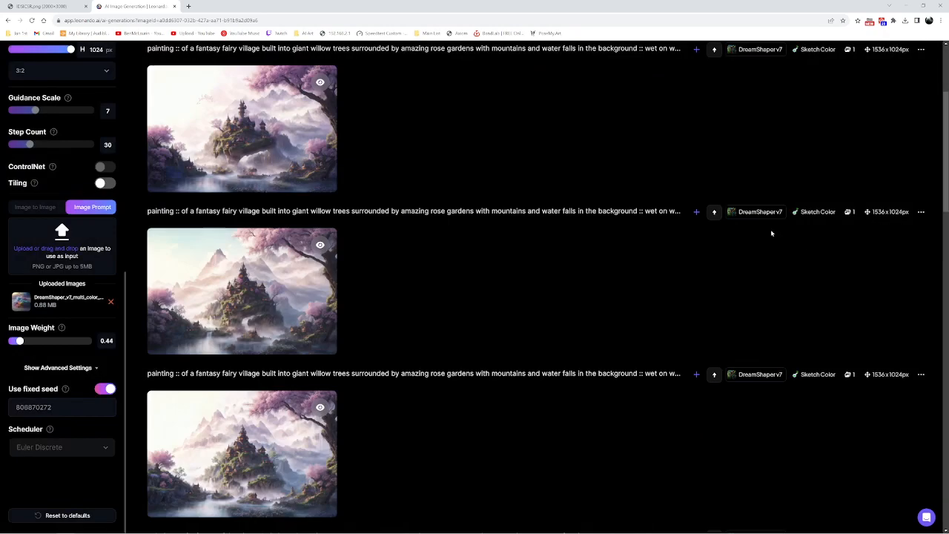
Replace "of" after "painting ::" in the prompt with "fairies and pixies dancing in" and generate the image.
scroll(469, 216, "up", 3)
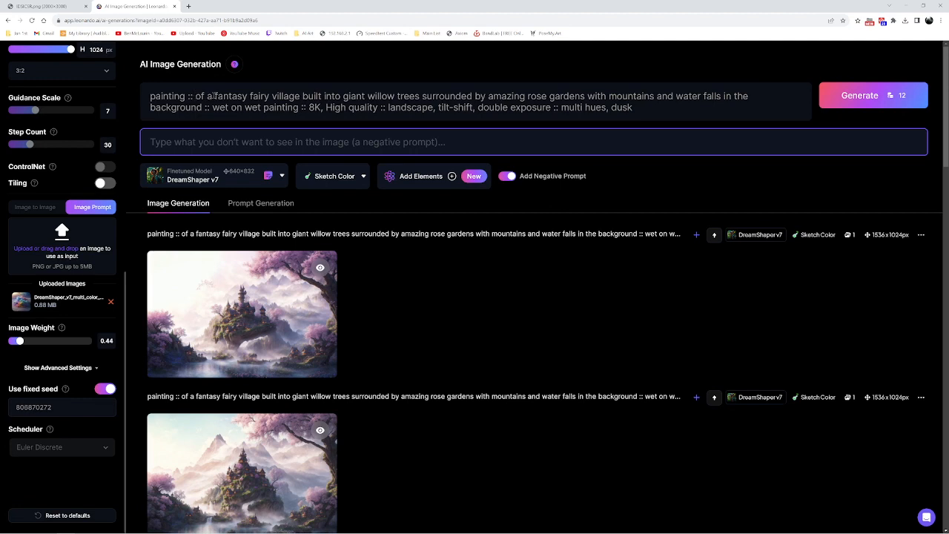
double_click(200, 96)
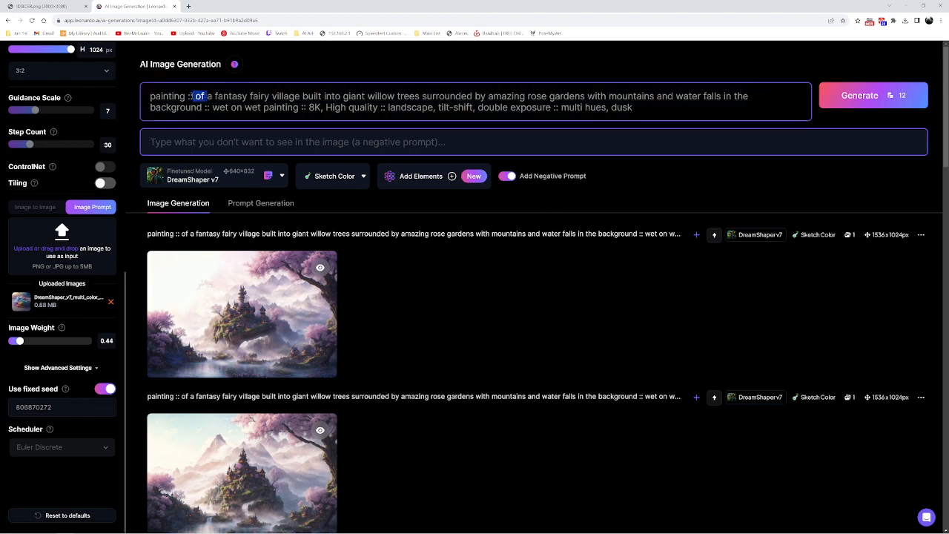
type("fairies and ")
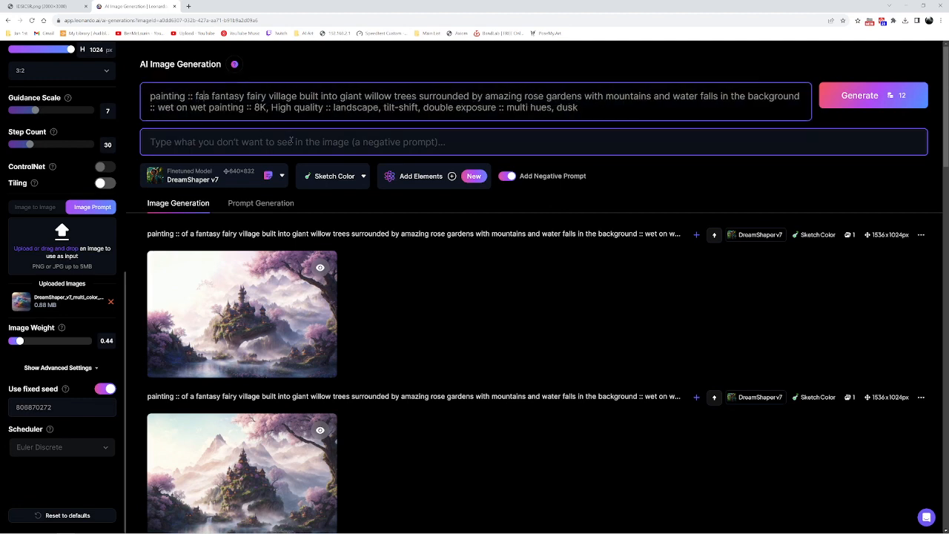
type("pixies ")
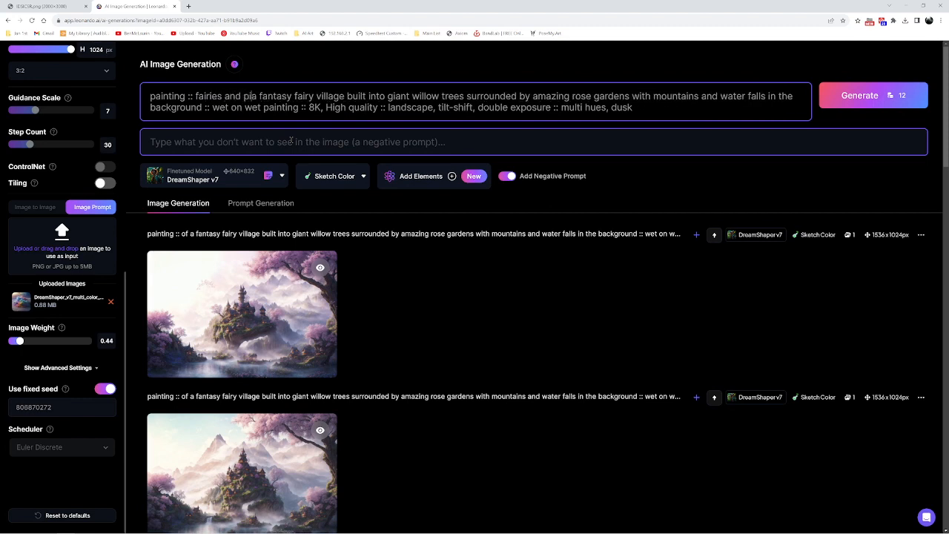
type("dan")
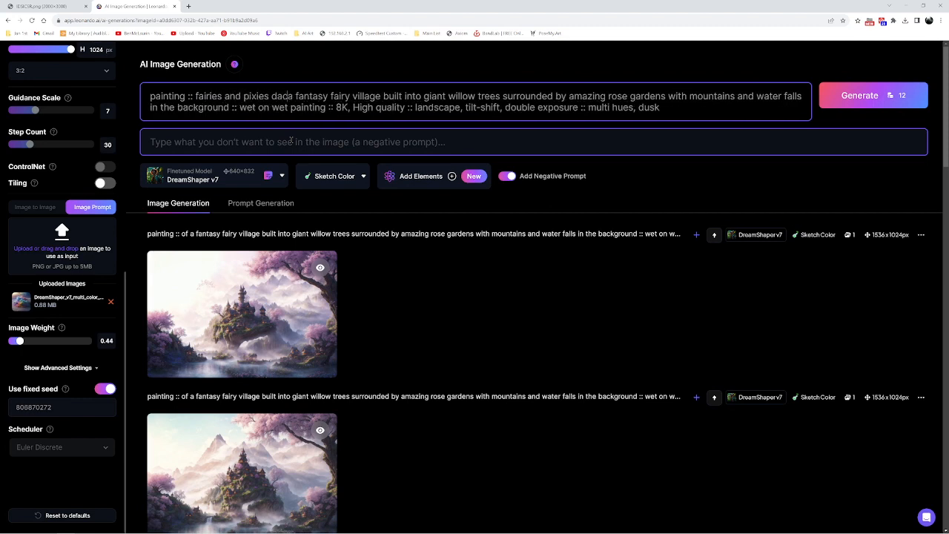
type("ing")
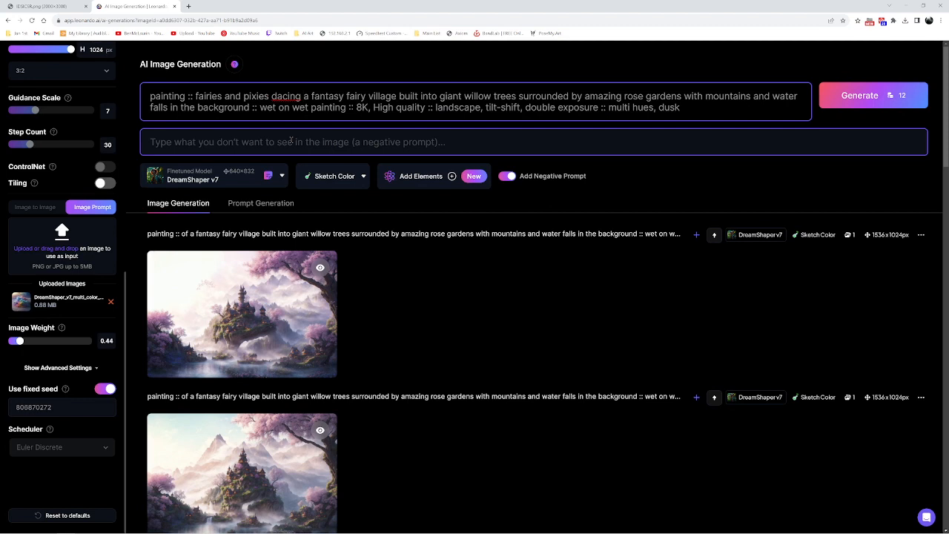
key("BackSpace")
key("BackSpace")
key("BackSpace")
key("BackSpace")
key("BackSpace")
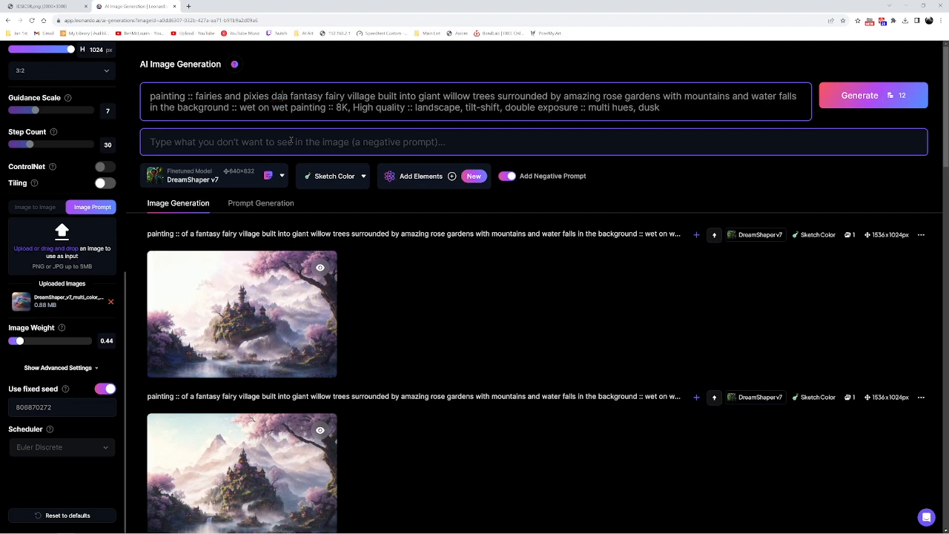
type("ncing in")
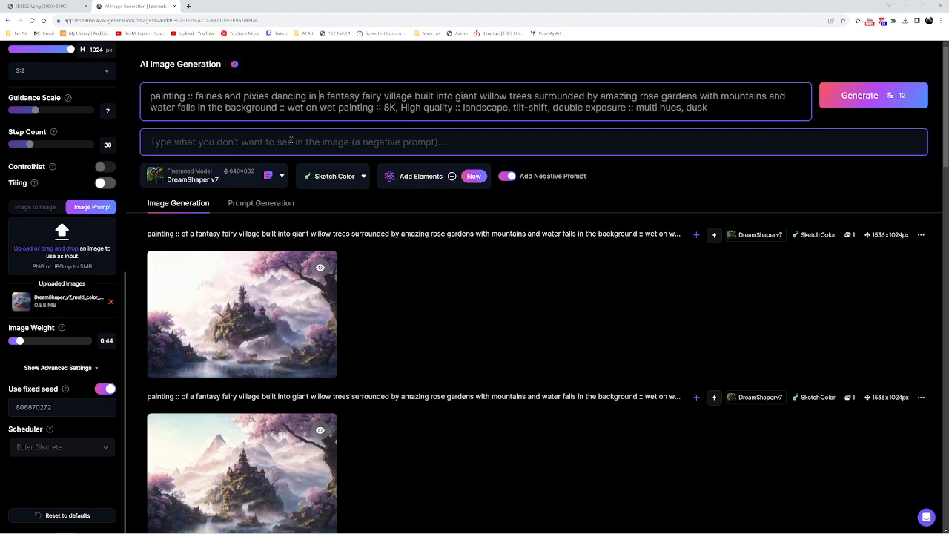
left_click(905, 108)
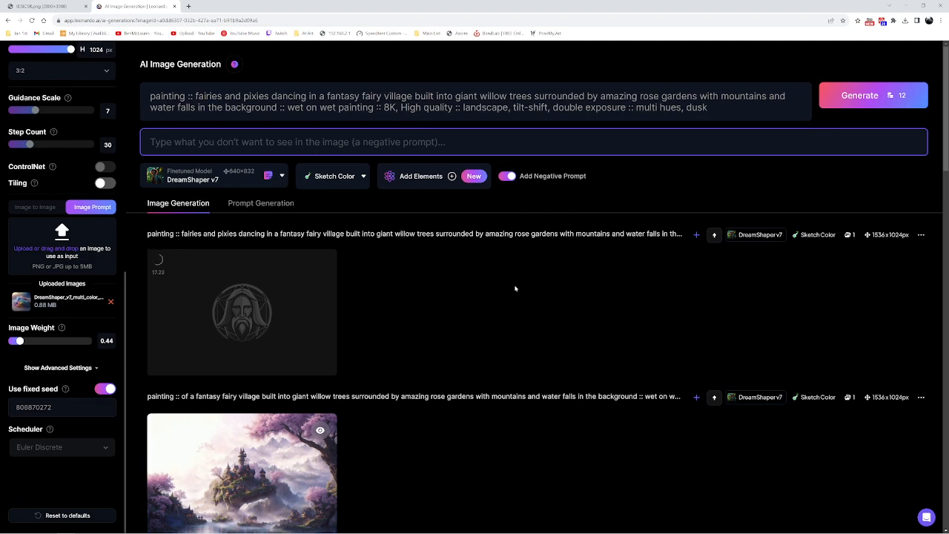
Add the Pirate Punk element to the generation settings.
left_click(421, 178)
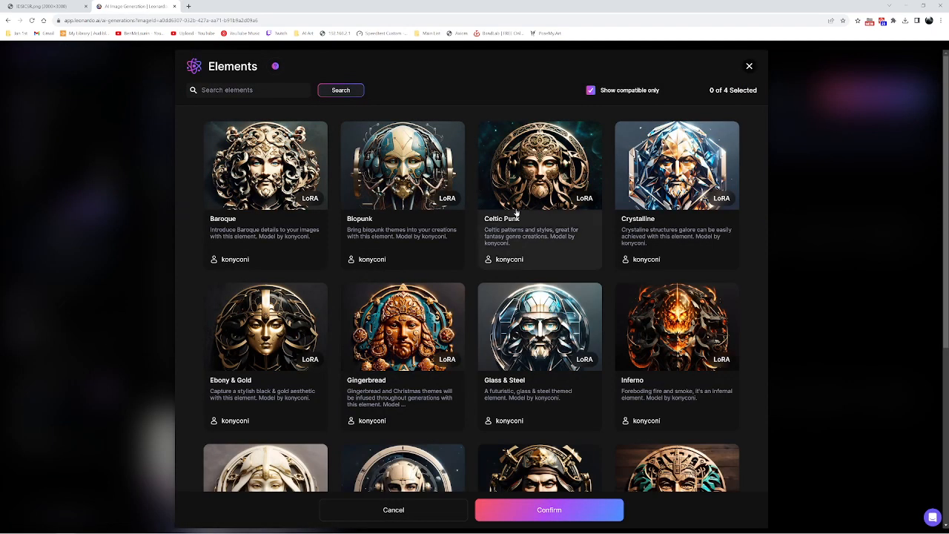
scroll(663, 291, "down", 5)
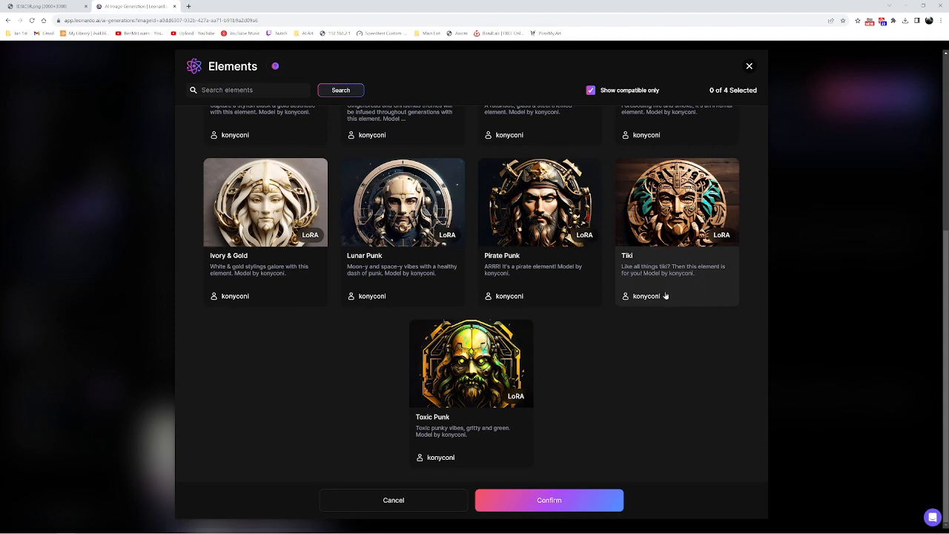
left_click(582, 227)
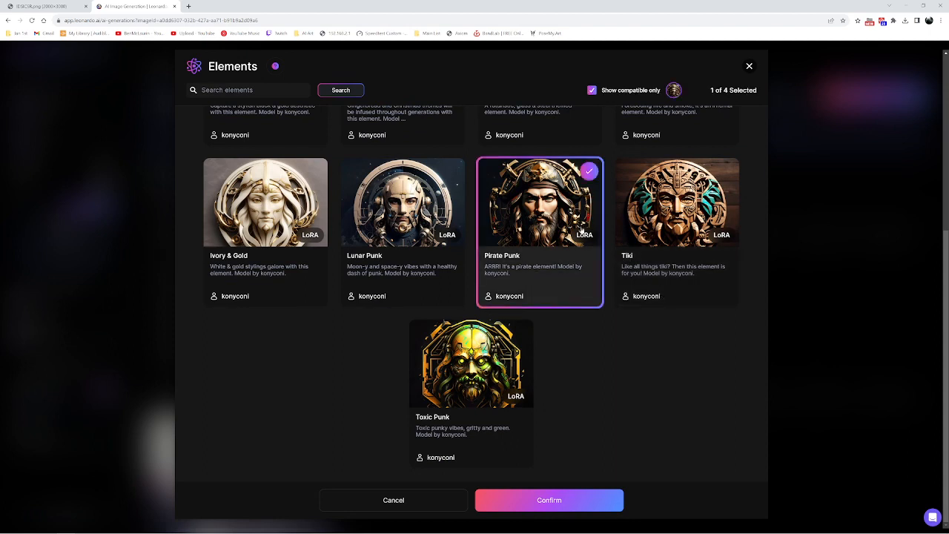
left_click(545, 502)
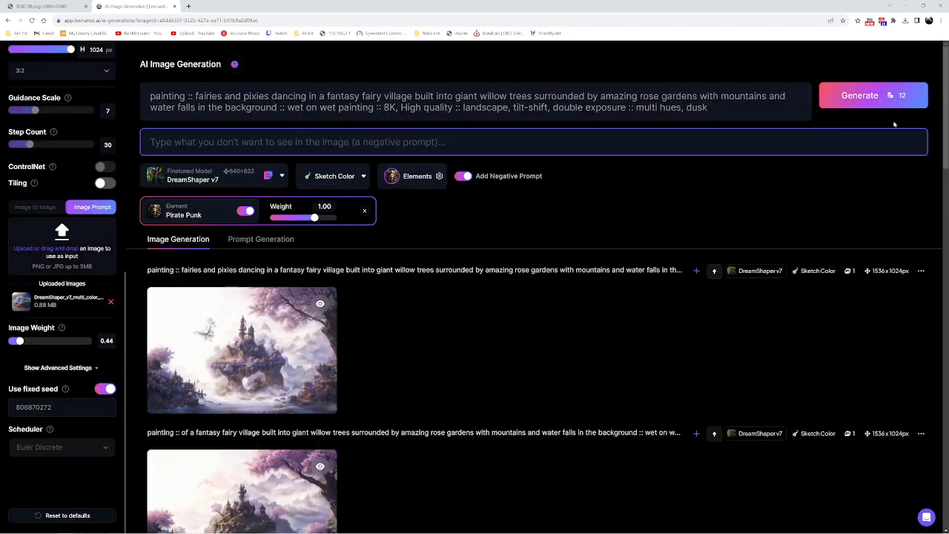
Turn off the compatible-only filter for elements and check which ones are incompatible with the current model.
left_click(420, 181)
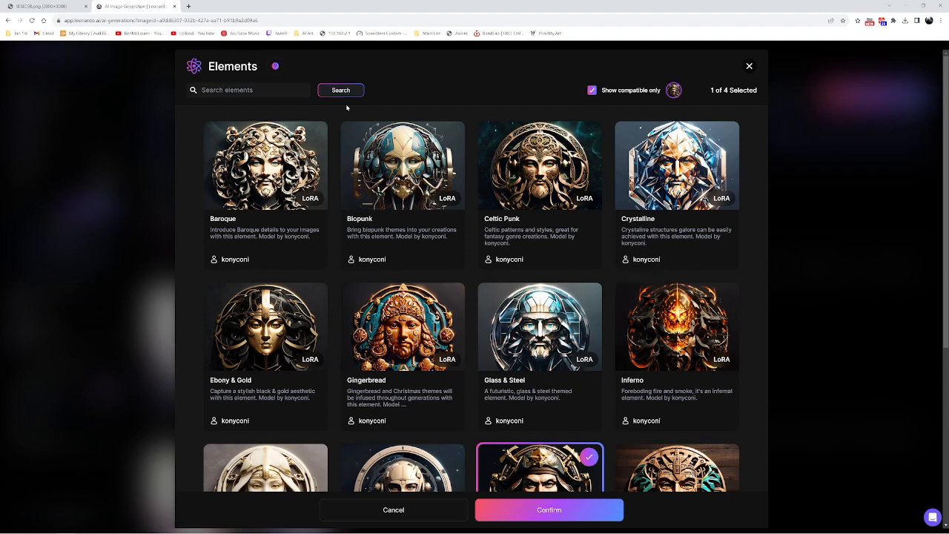
left_click(592, 91)
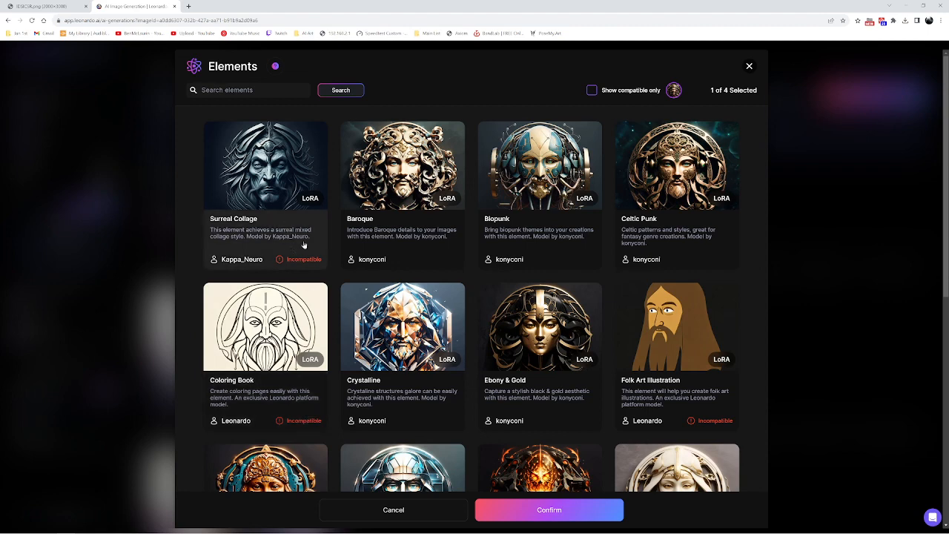
scroll(365, 334, "down", 1)
scroll(365, 334, "down", 1)
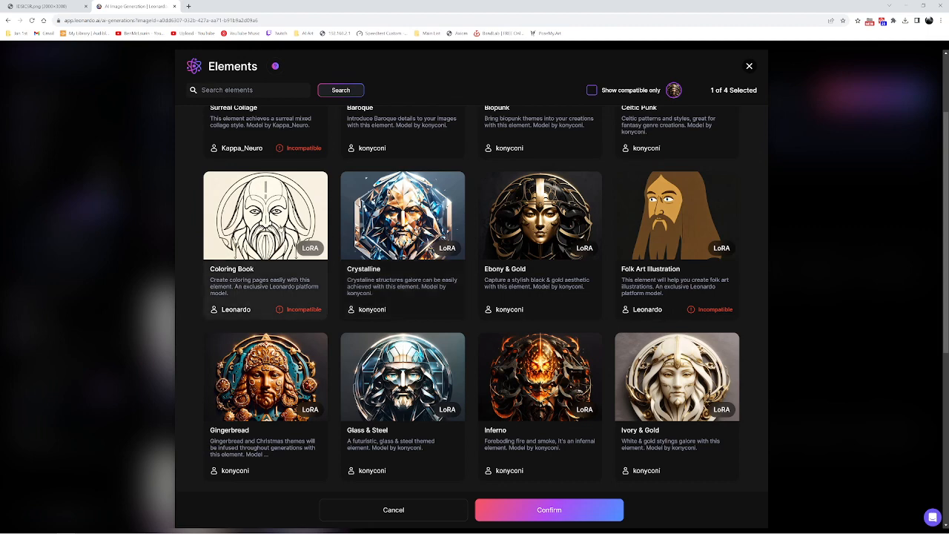
left_click(837, 207)
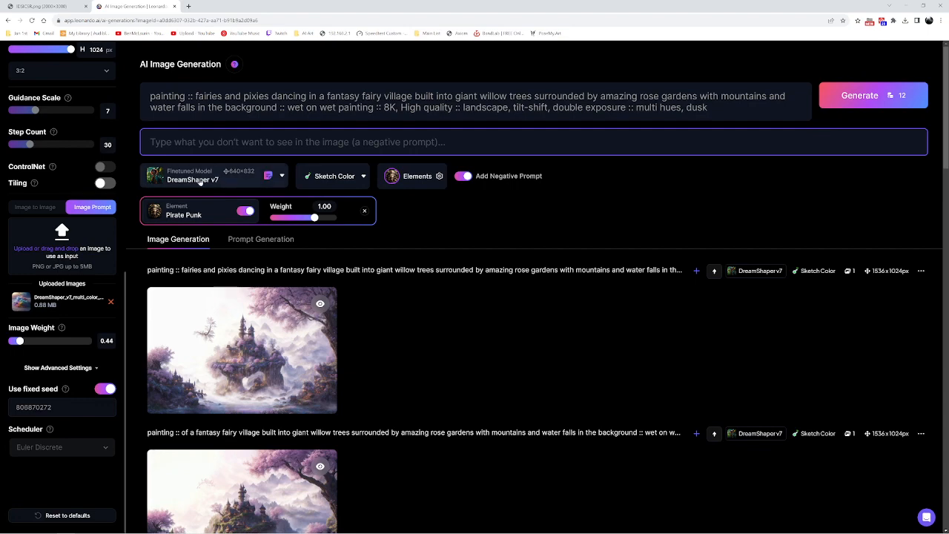
Add the Baroque element to the selection alongside Pirate Punk.
left_click(408, 179)
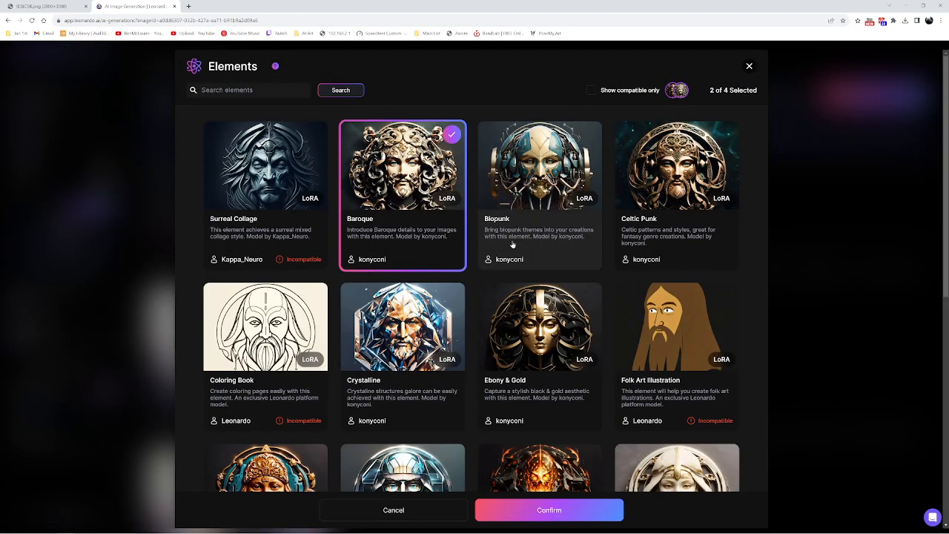
scroll(836, 290, "down", 3)
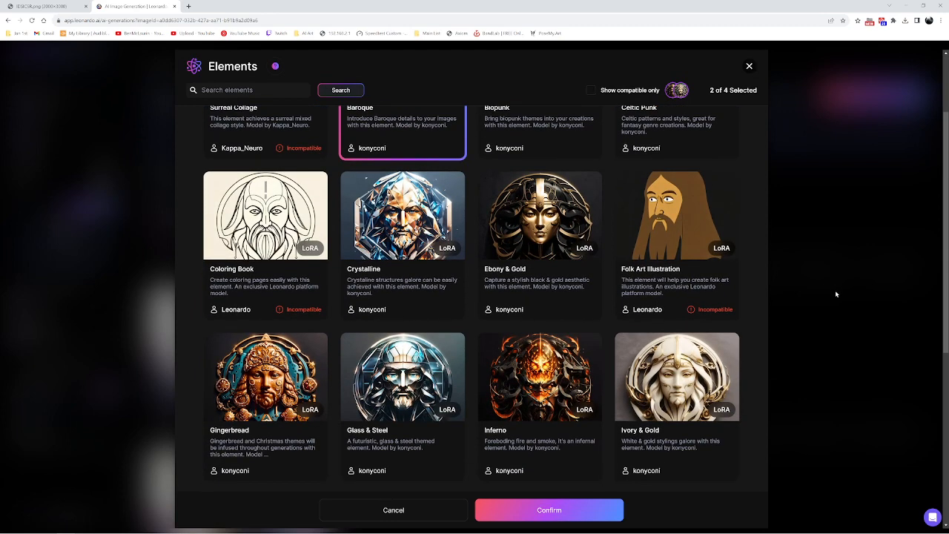
scroll(833, 295, "up", 3)
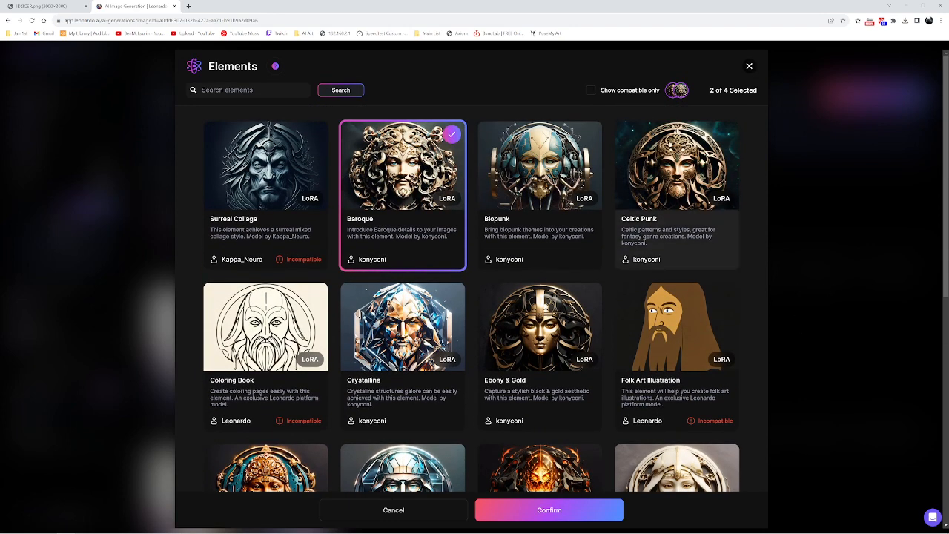
Switch the compatible-only filter on and off to compare the element lists, leaving it turned on.
left_click(612, 90)
left_click(612, 91)
left_click(614, 91)
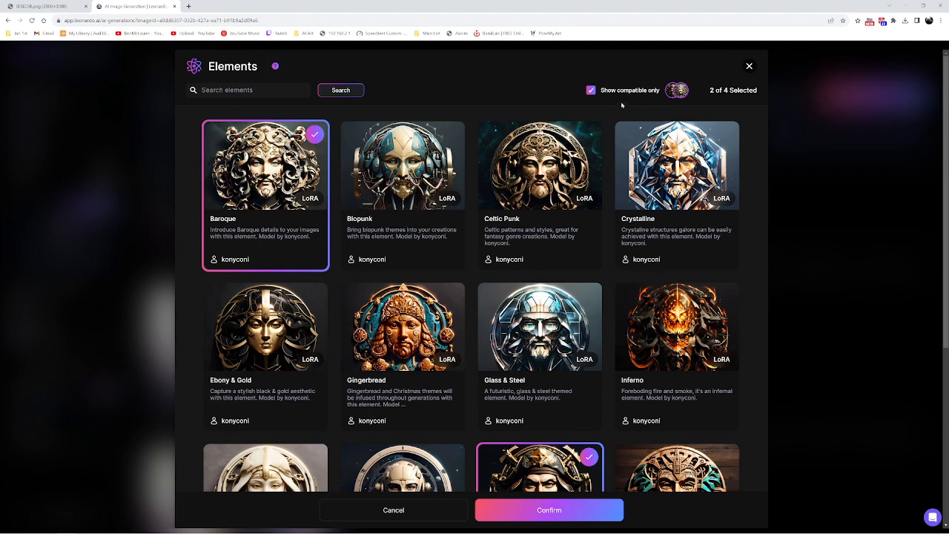
left_click(602, 92)
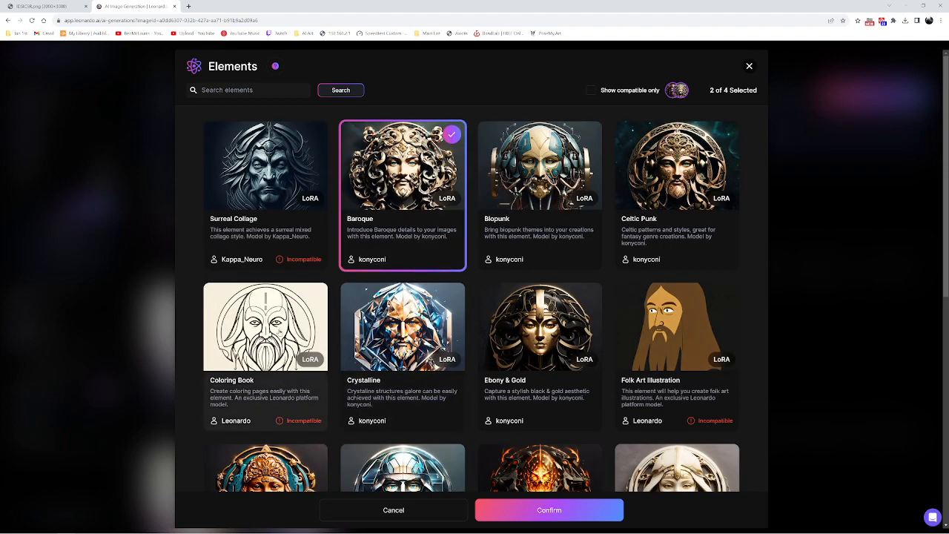
left_click(608, 92)
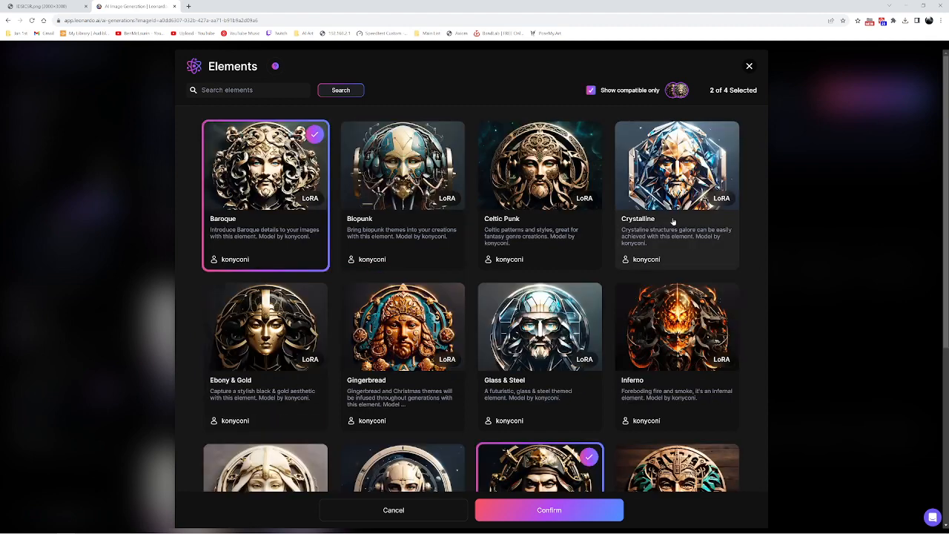
Keep Pirate Punk selected together with Baroque and apply both elements to the generation settings.
scroll(810, 335, "down", 1)
scroll(810, 335, "down", 2)
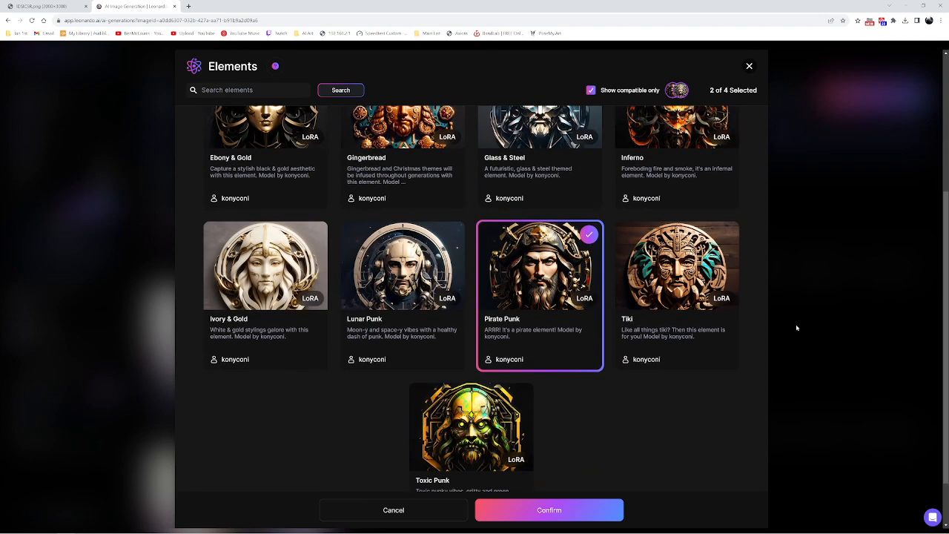
left_click(540, 265)
left_click(540, 265)
left_click(568, 511)
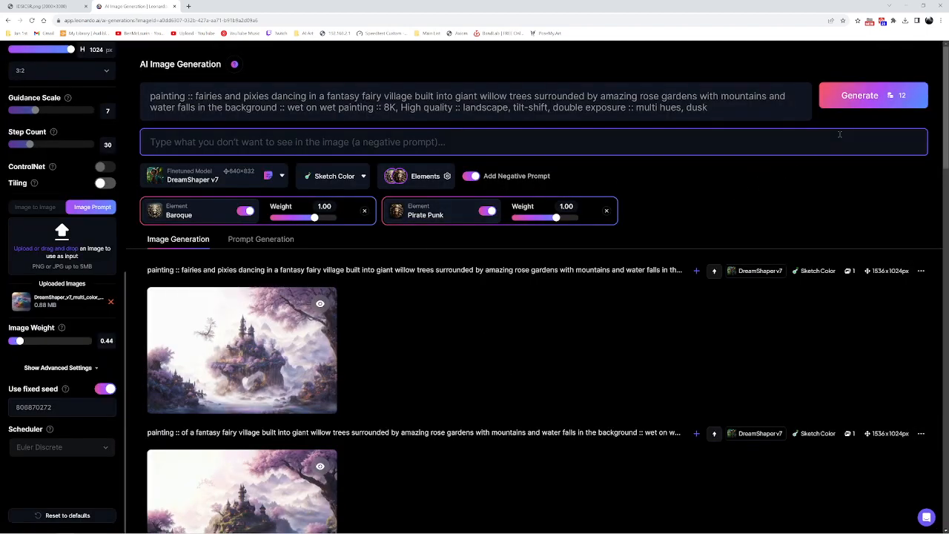
Review the generation settings and generate the fairy village image with the Baroque and Pirate Punk elements at weight 1.00.
scroll(475, 297, "down", 5)
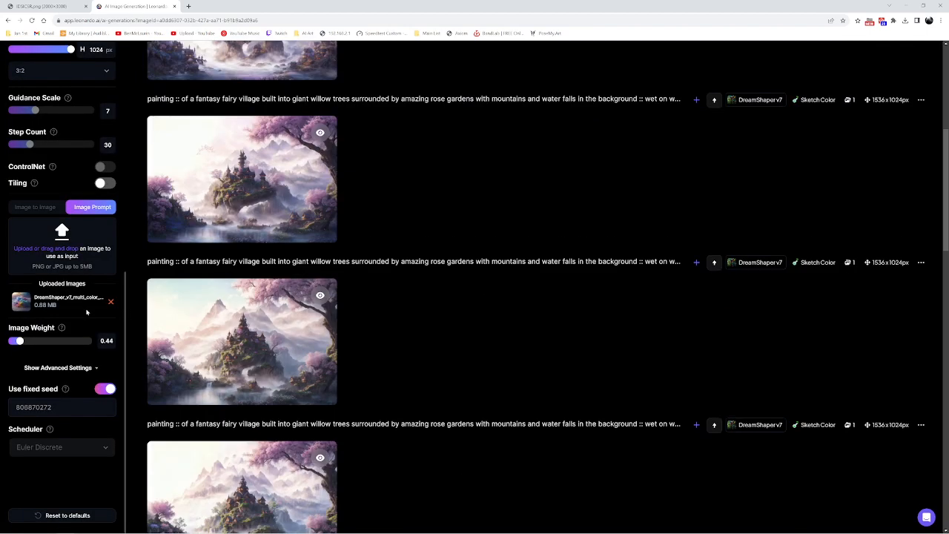
scroll(74, 375, "up", 4)
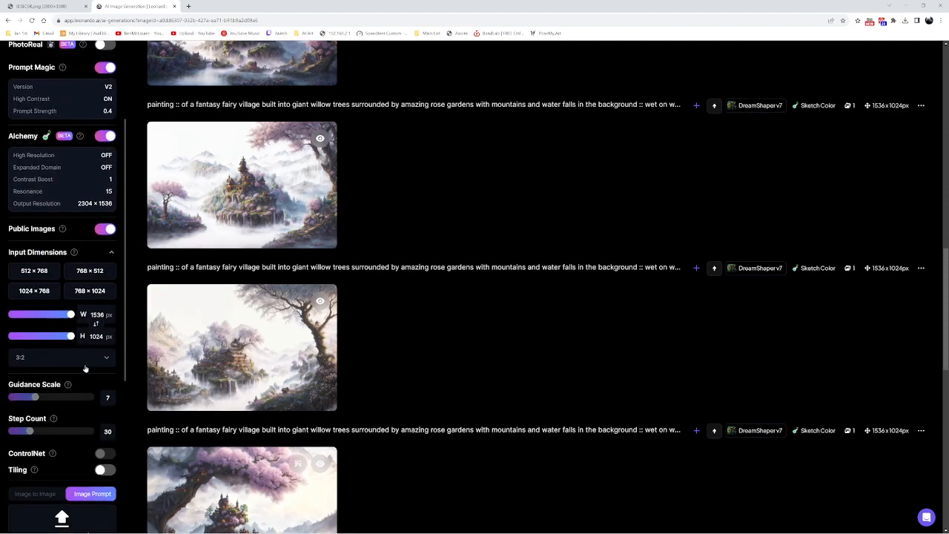
scroll(86, 369, "down", 3)
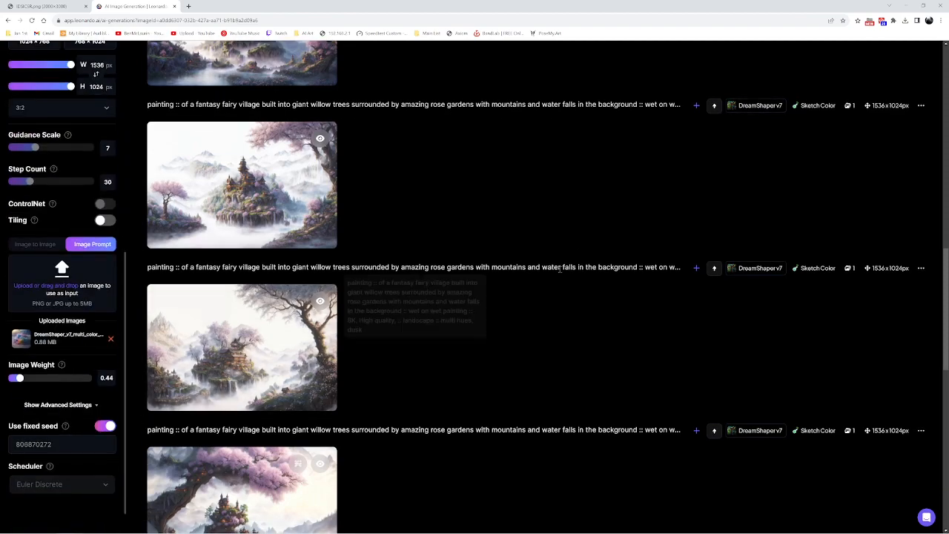
scroll(725, 148, "up", 6)
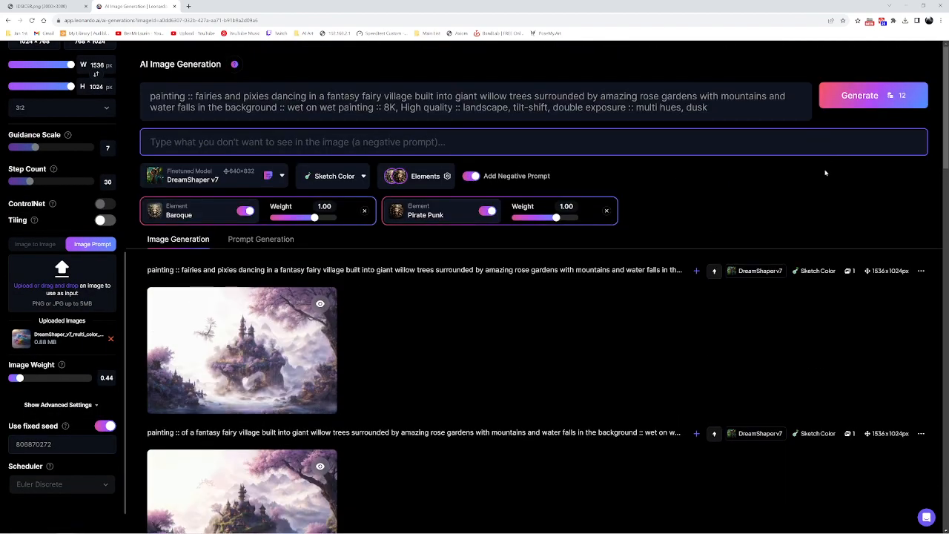
left_click(873, 95)
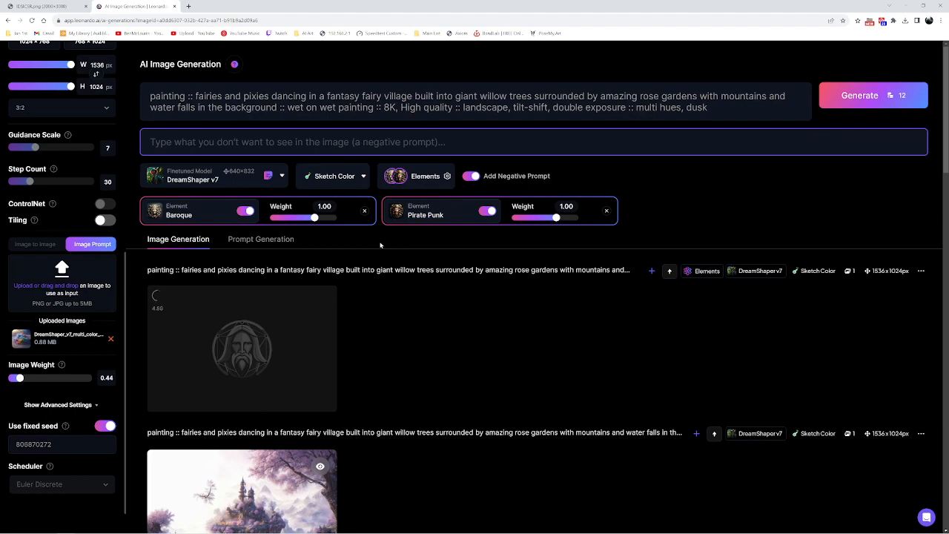
Remove the Baroque element and generate the image again with only Pirate Punk at weight 1.00.
left_click(363, 211)
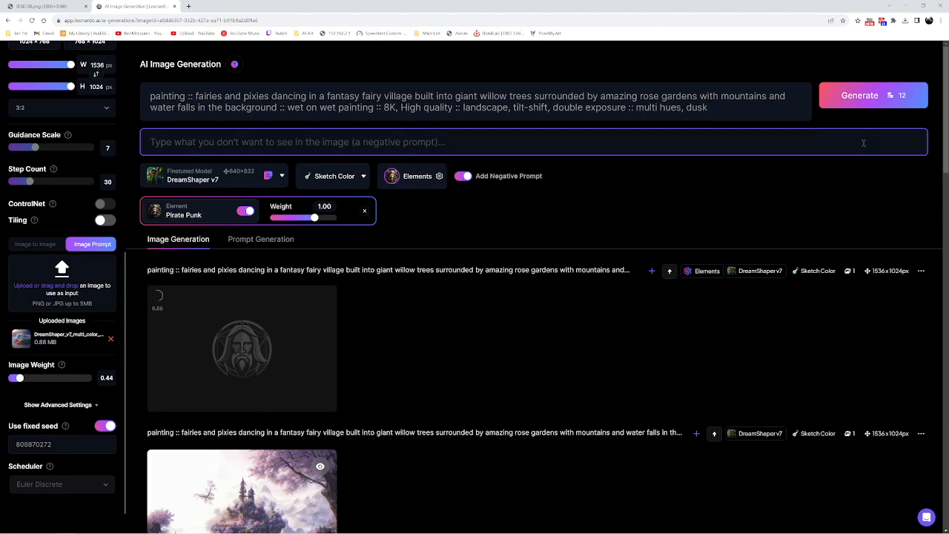
left_click(902, 107)
scroll(673, 280, "down", 3)
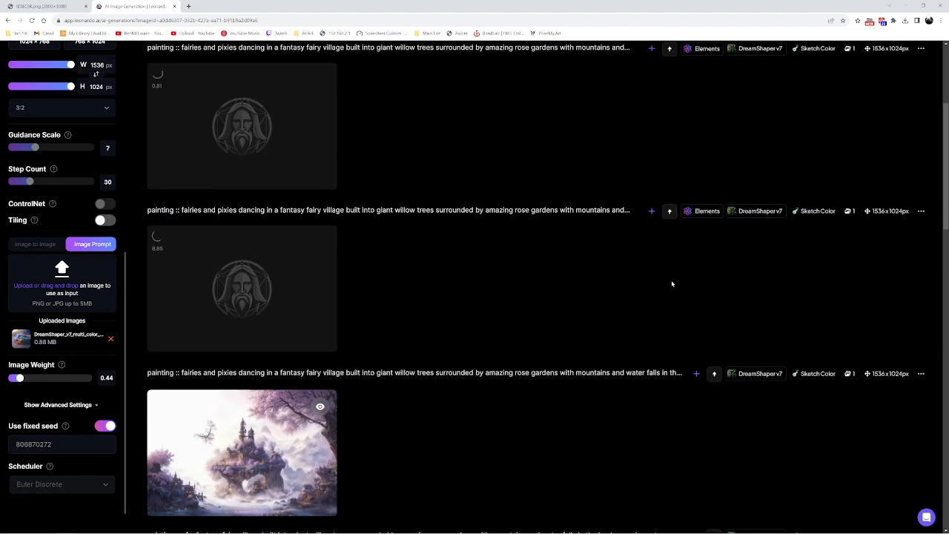
scroll(541, 263, "up", 1)
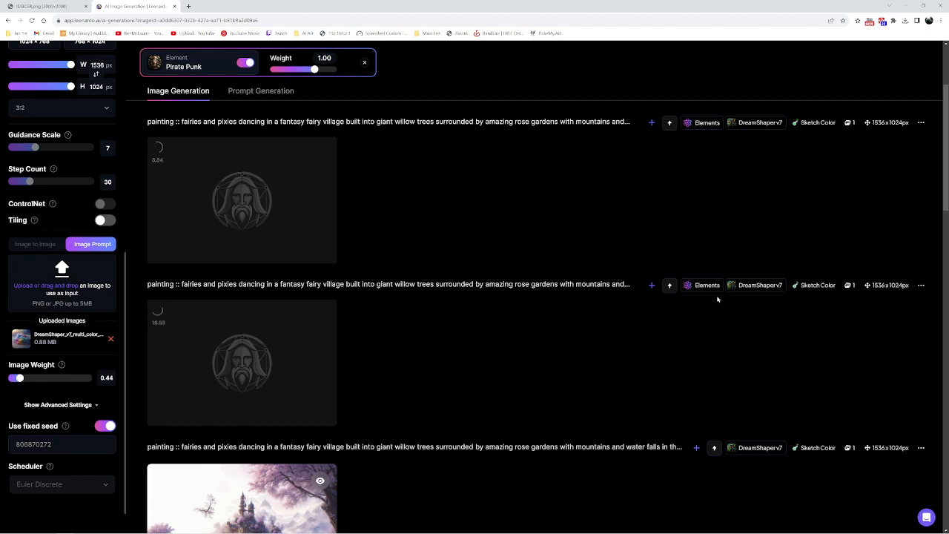
mouse_move(711, 289)
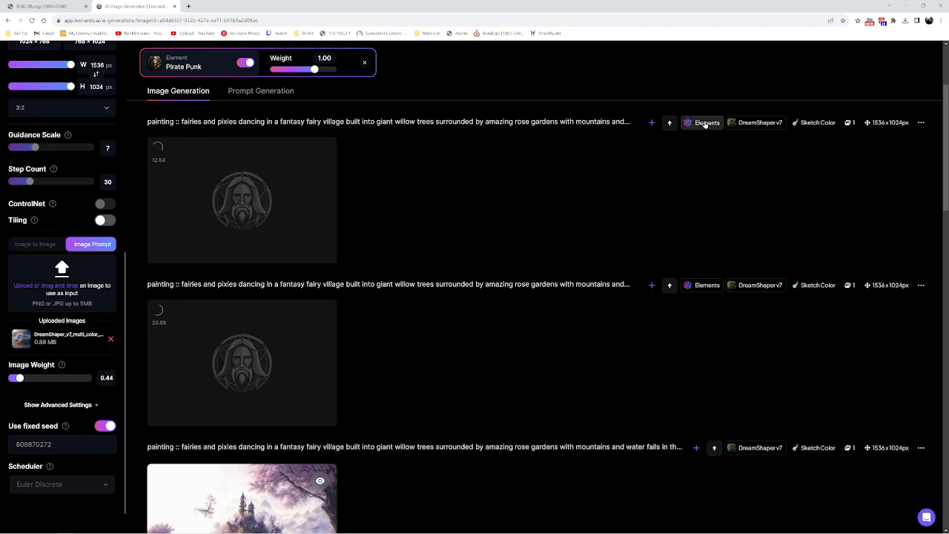
mouse_move(705, 125)
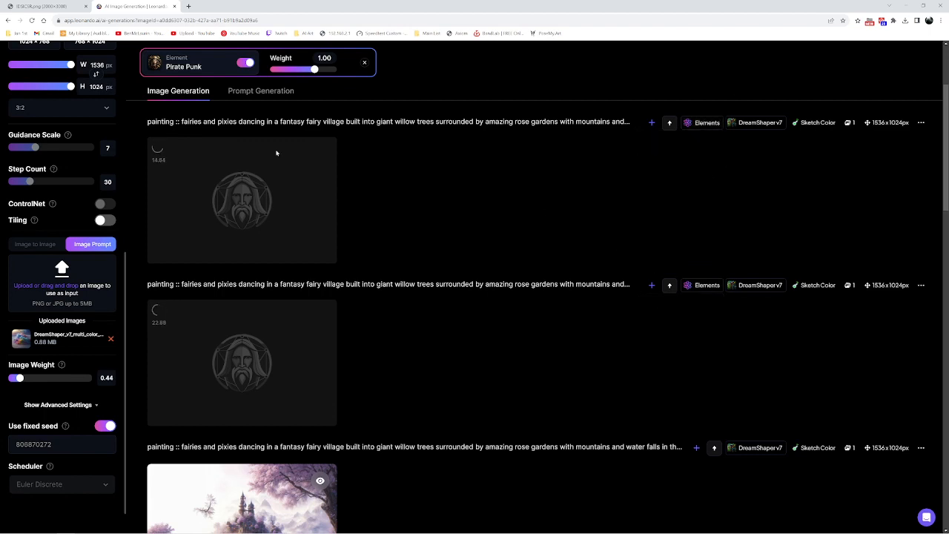
View the image generated with both Baroque and Pirate Punk enlarged, and return to the generation list.
scroll(280, 224, "up", 1)
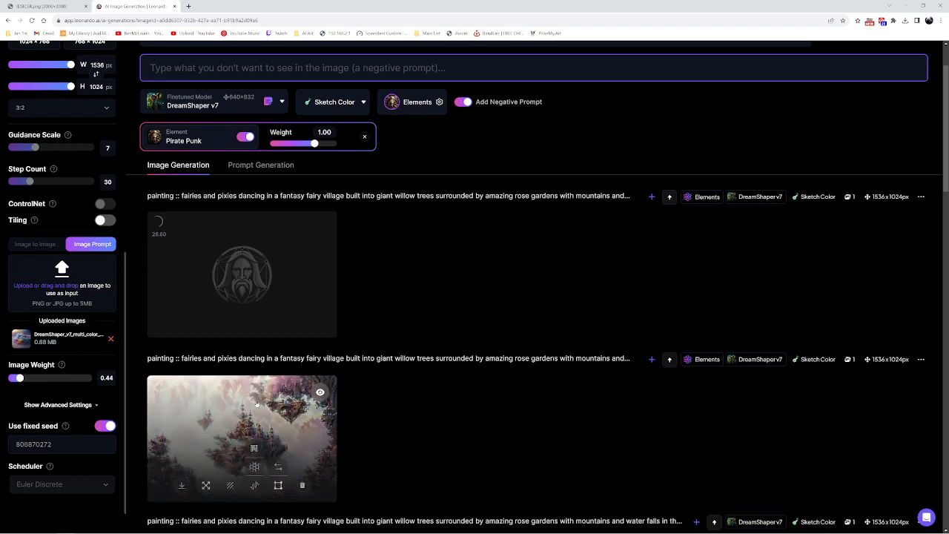
left_click(334, 390)
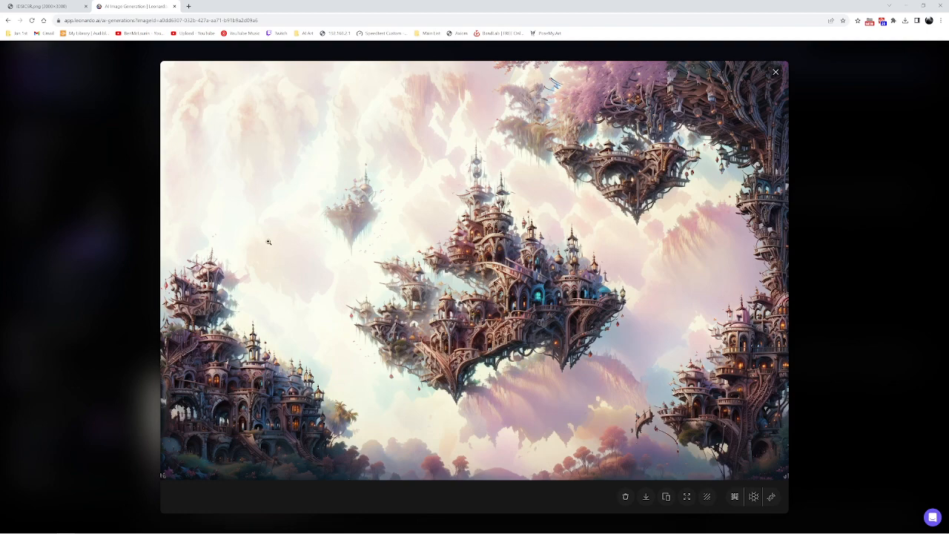
key("Escape")
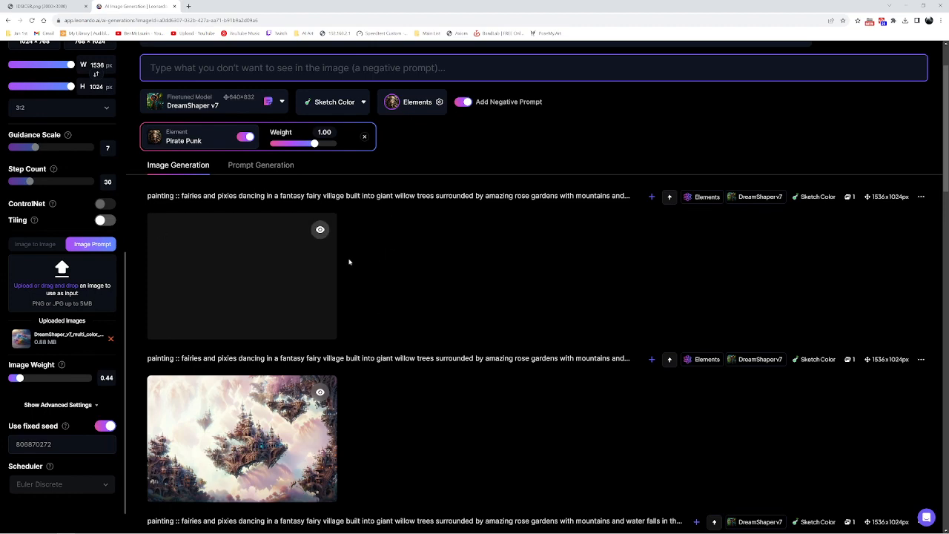
Examine the Pirate Punk-only image enlarged and at full zoom, and close the viewer.
left_click(247, 256)
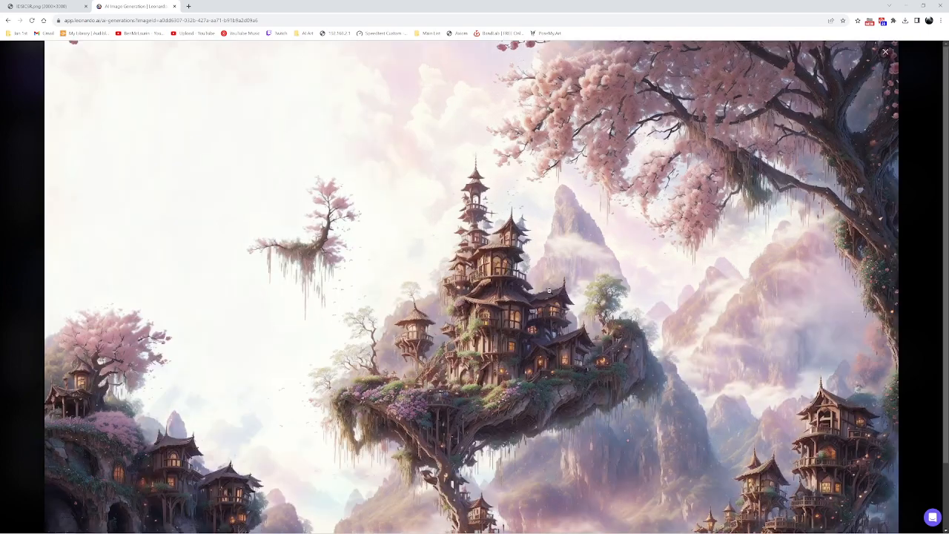
left_click(552, 291)
scroll(449, 289, "down", 1)
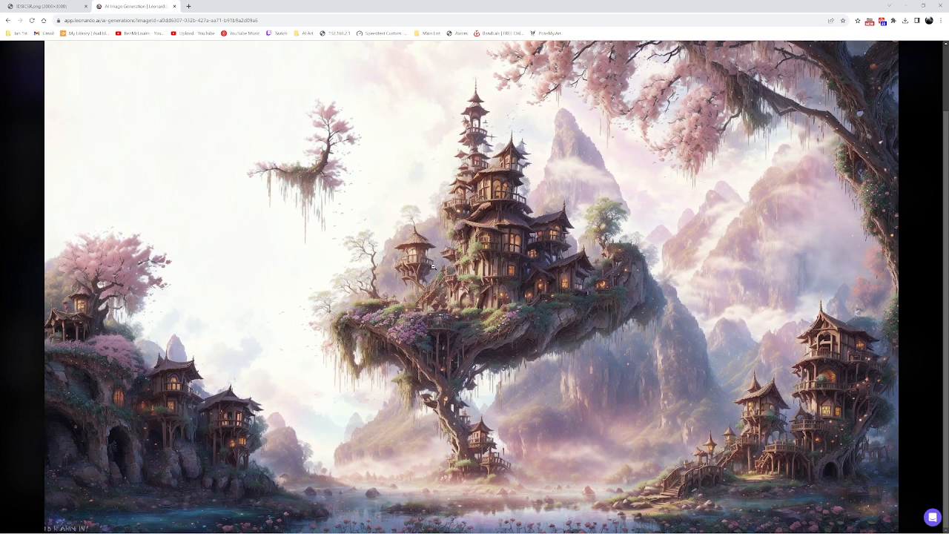
left_click(553, 281)
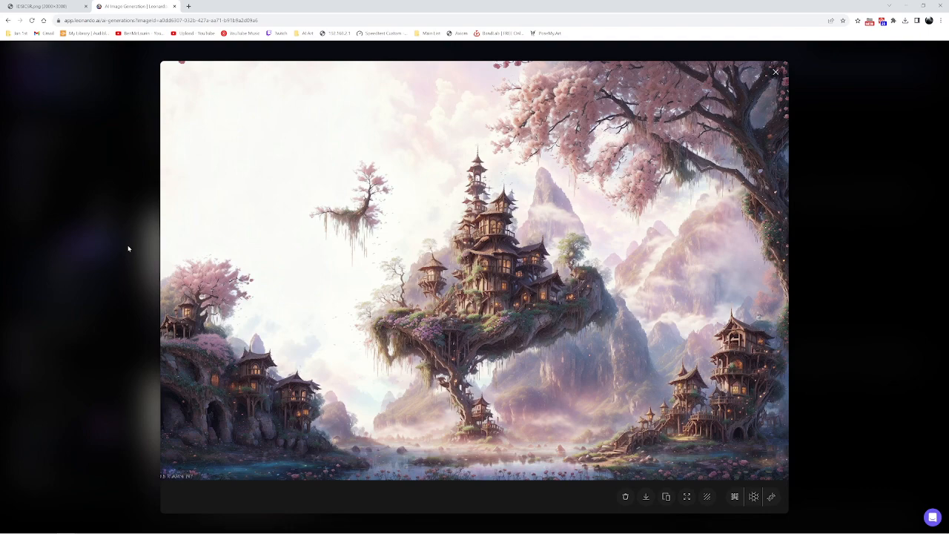
left_click(128, 249)
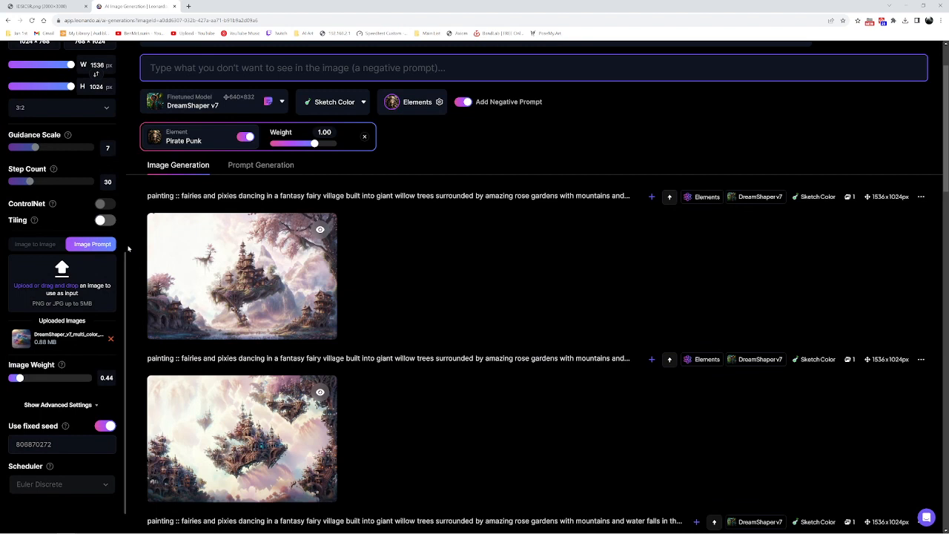